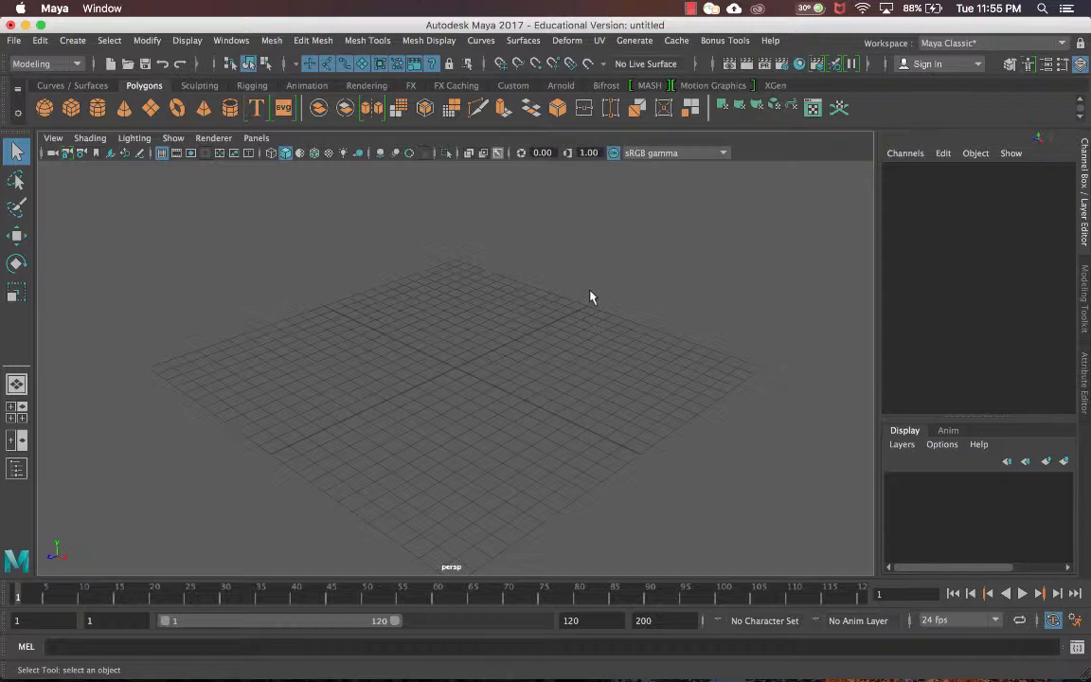
left_click(73, 42)
mouse_move(87, 94)
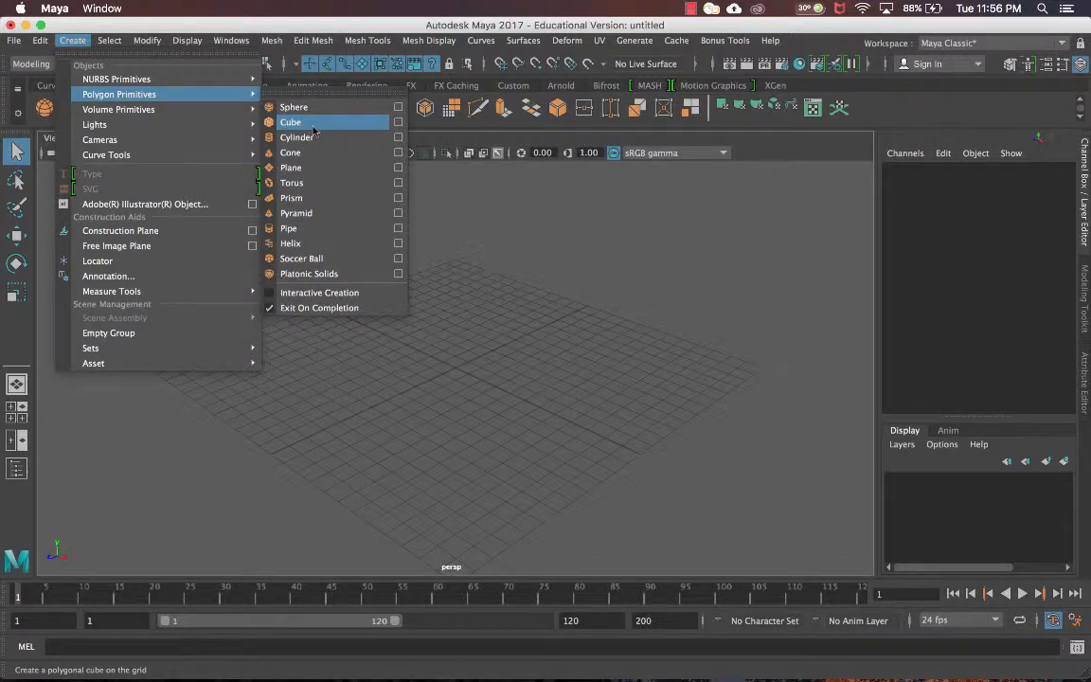
left_click(504, 207)
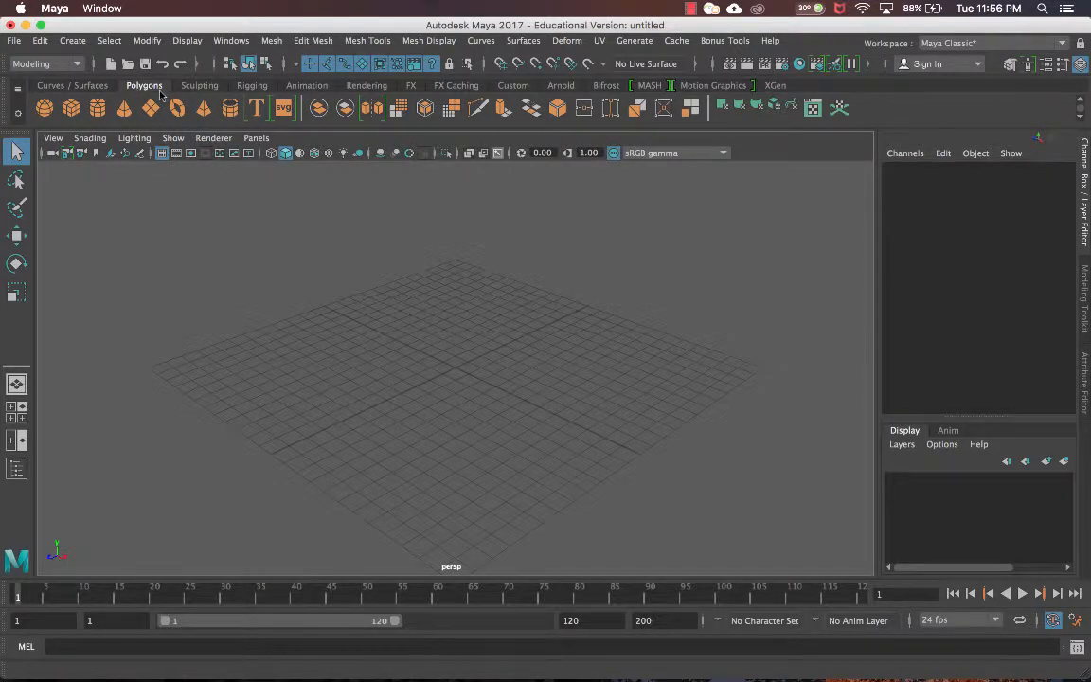
left_click(76, 110)
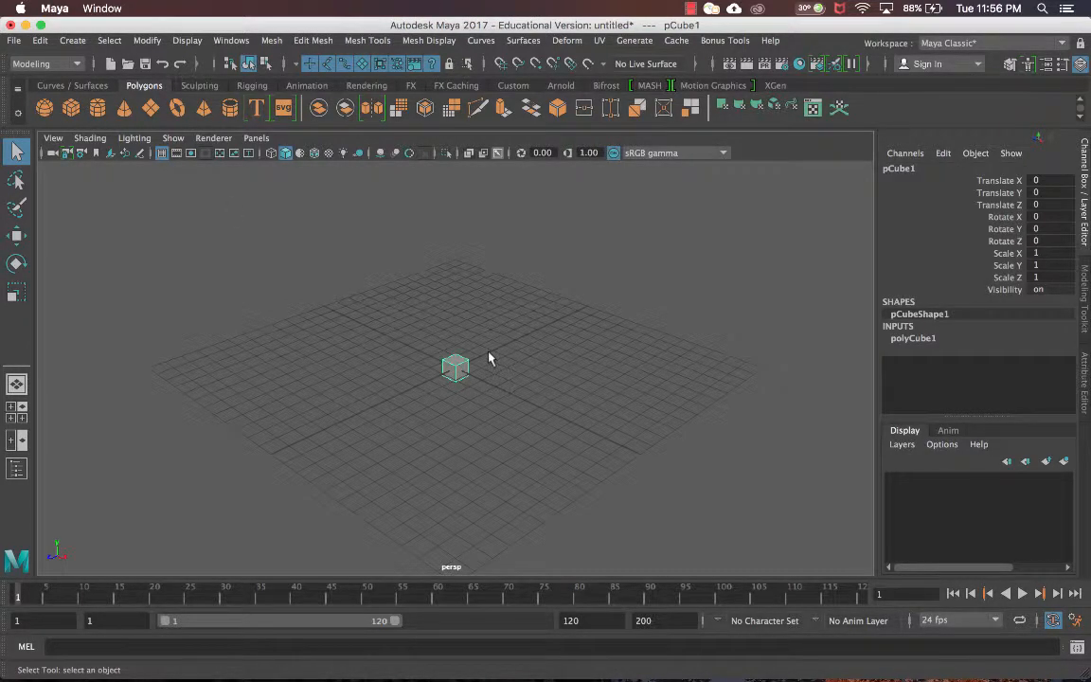
key("Delete")
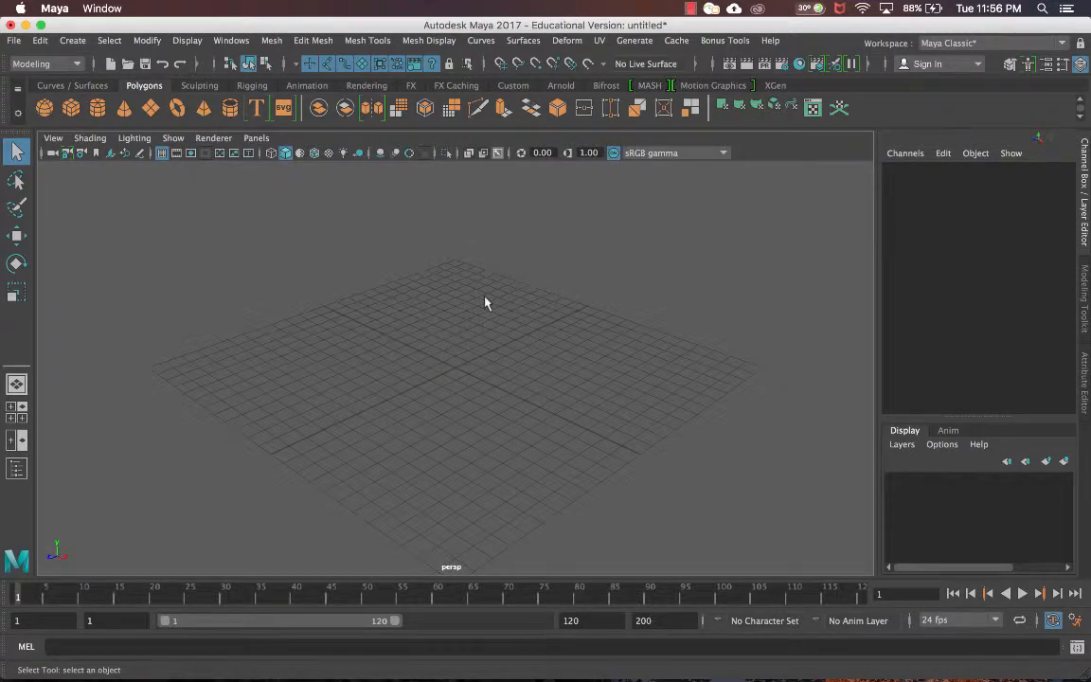
Step: Create a polygon cube at the grid origin
key("space")
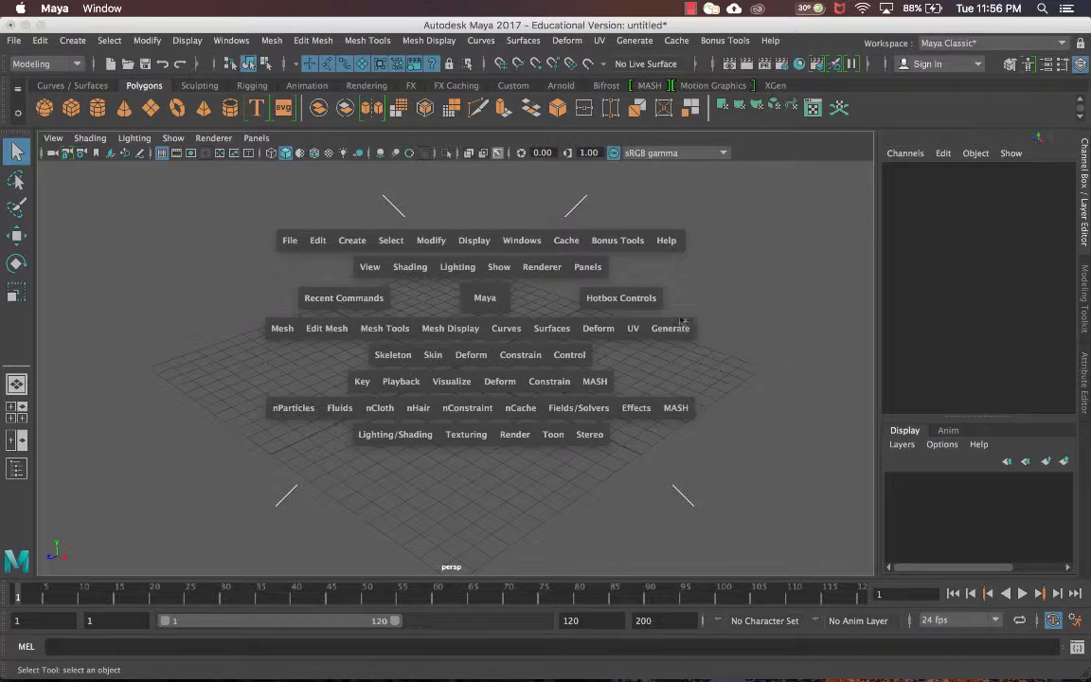
left_click(353, 240)
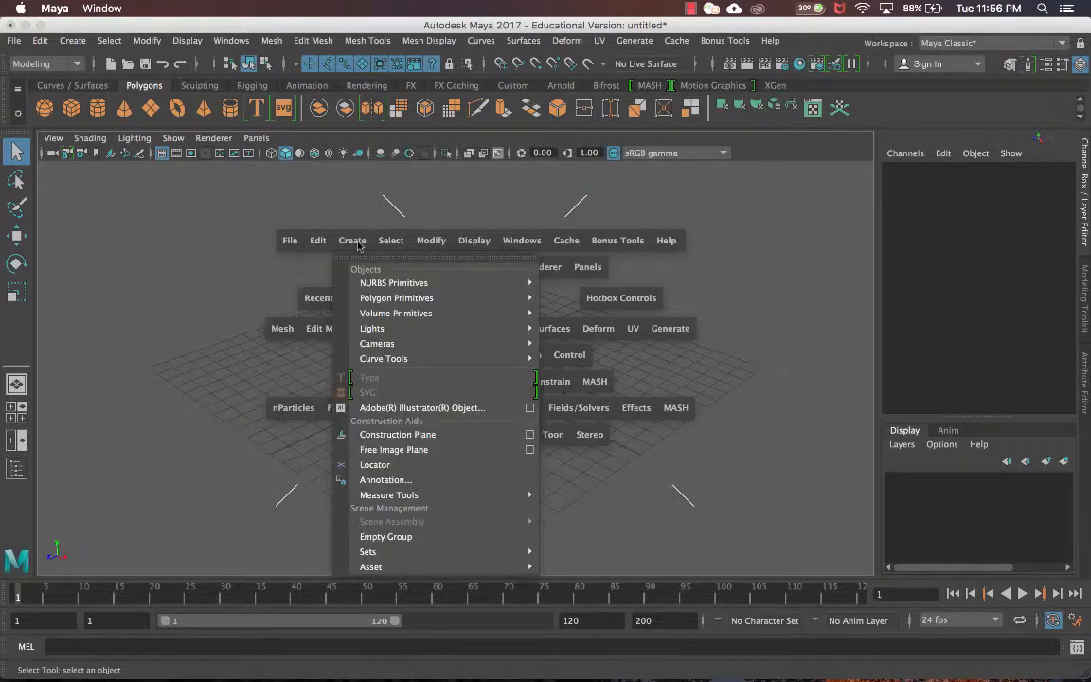
mouse_move(374, 299)
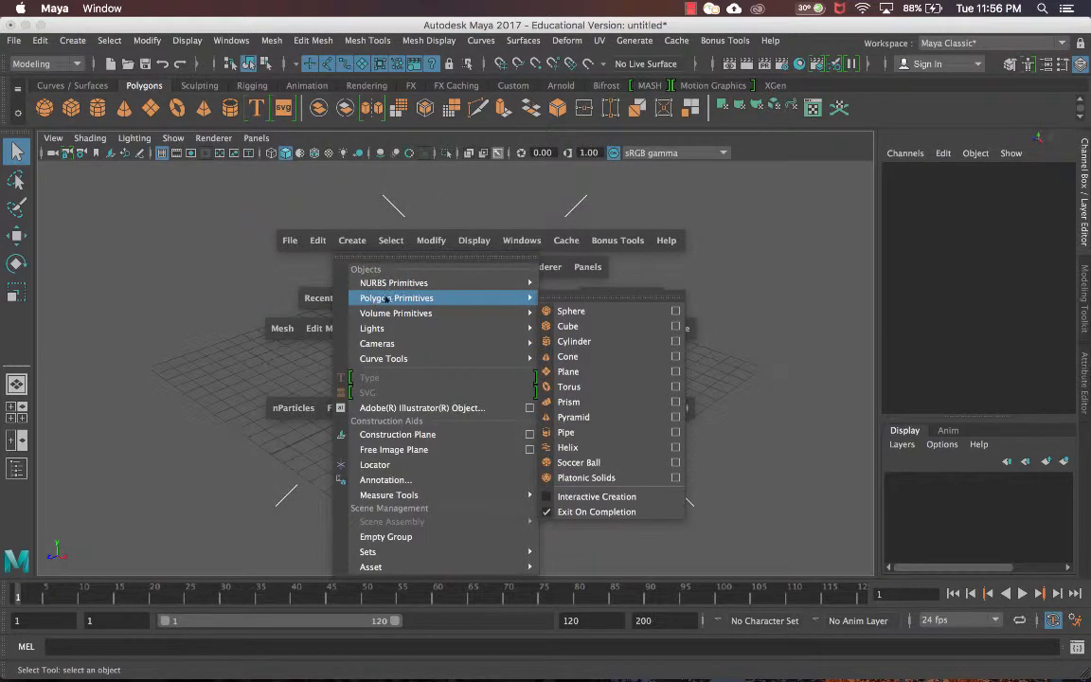
left_click(598, 326)
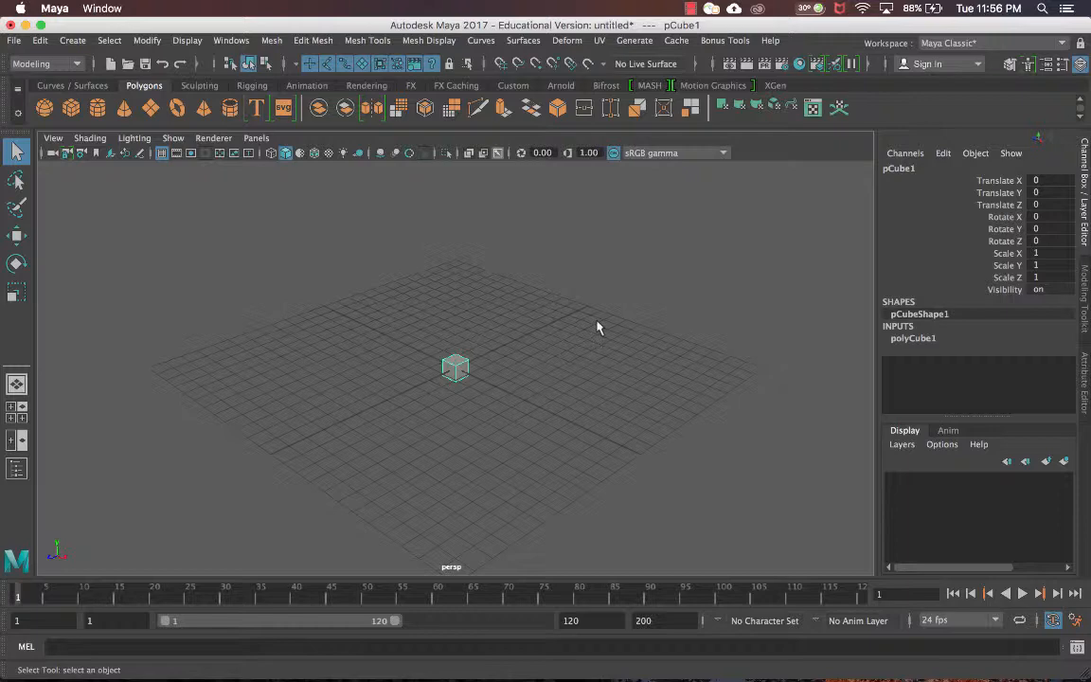
Step: Set the cube's width, height and depth subdivisions all to 4 in its polyCube1 inputs
scroll(424, 418, "up", 10)
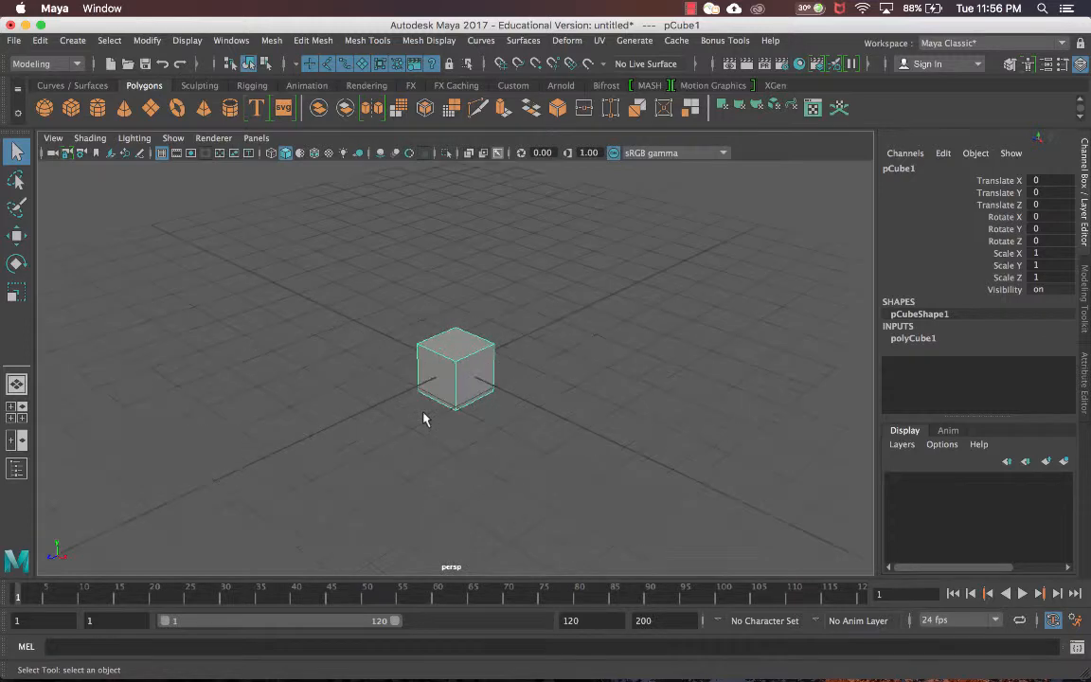
scroll(424, 418, "down", 5)
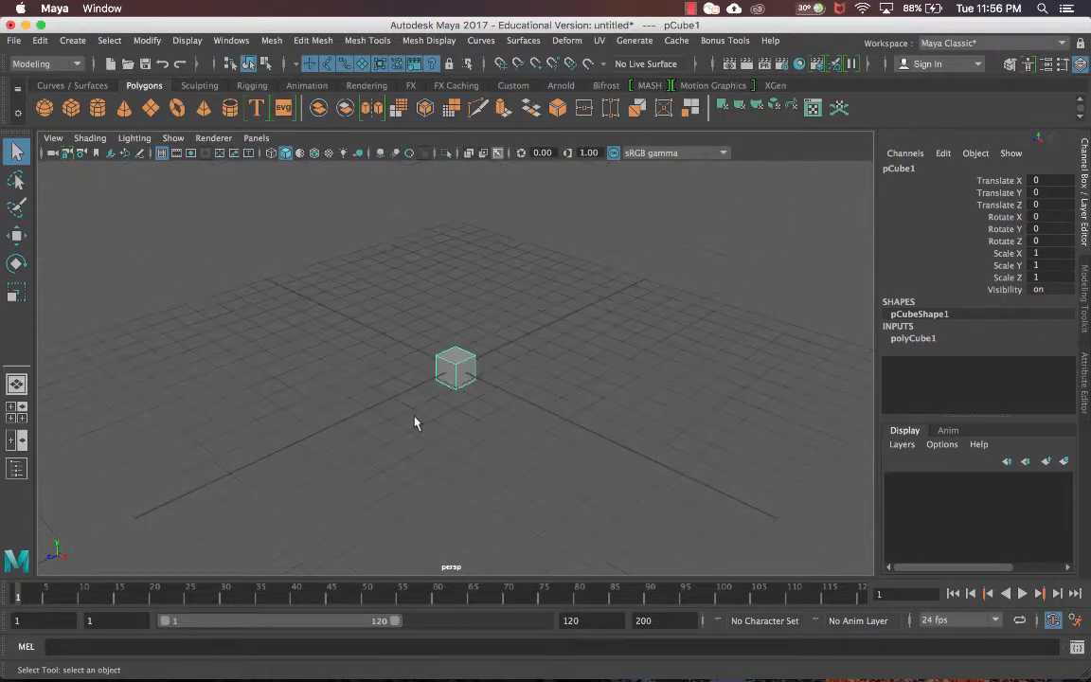
scroll(414, 423, "up", 8)
scroll(414, 428, "down", 6)
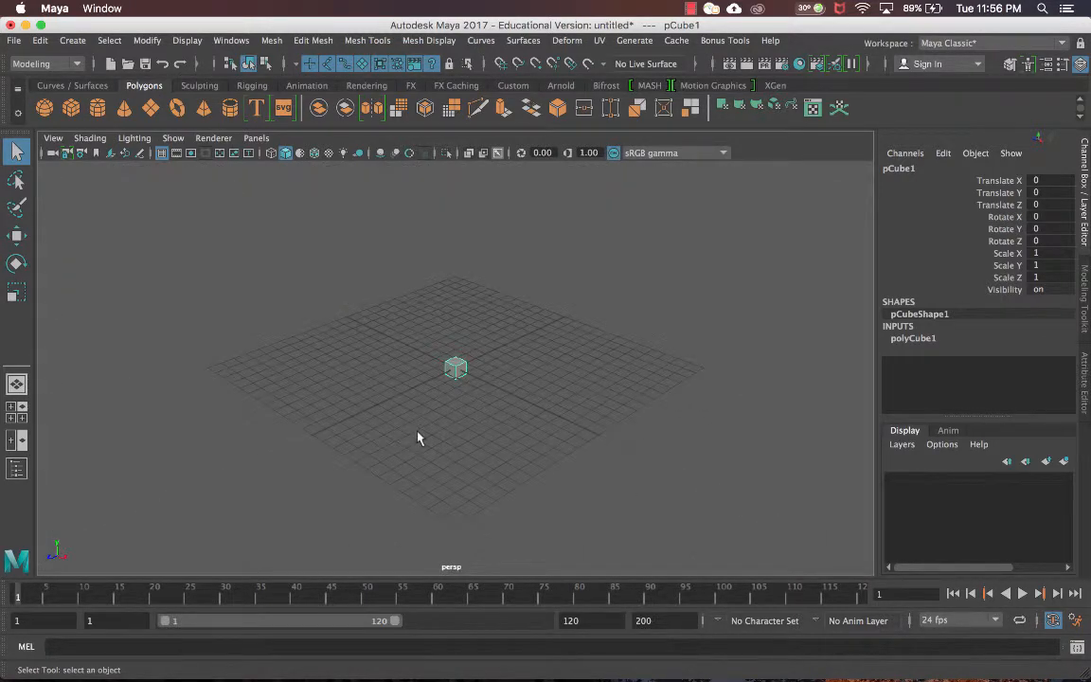
scroll(421, 434, "up", 6)
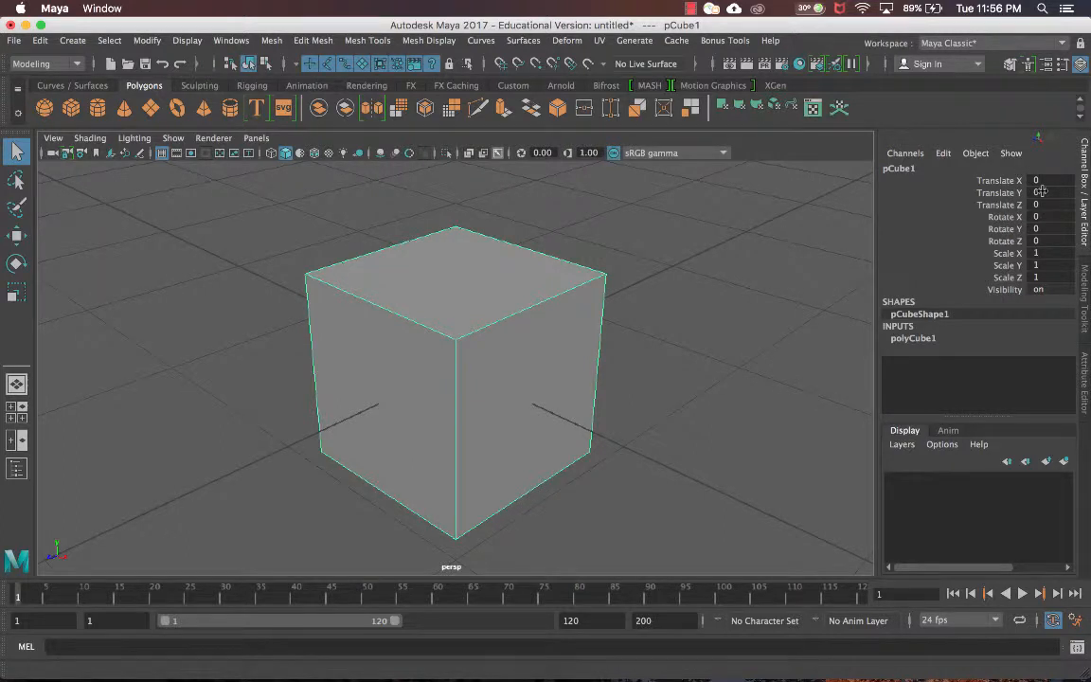
left_click(921, 342)
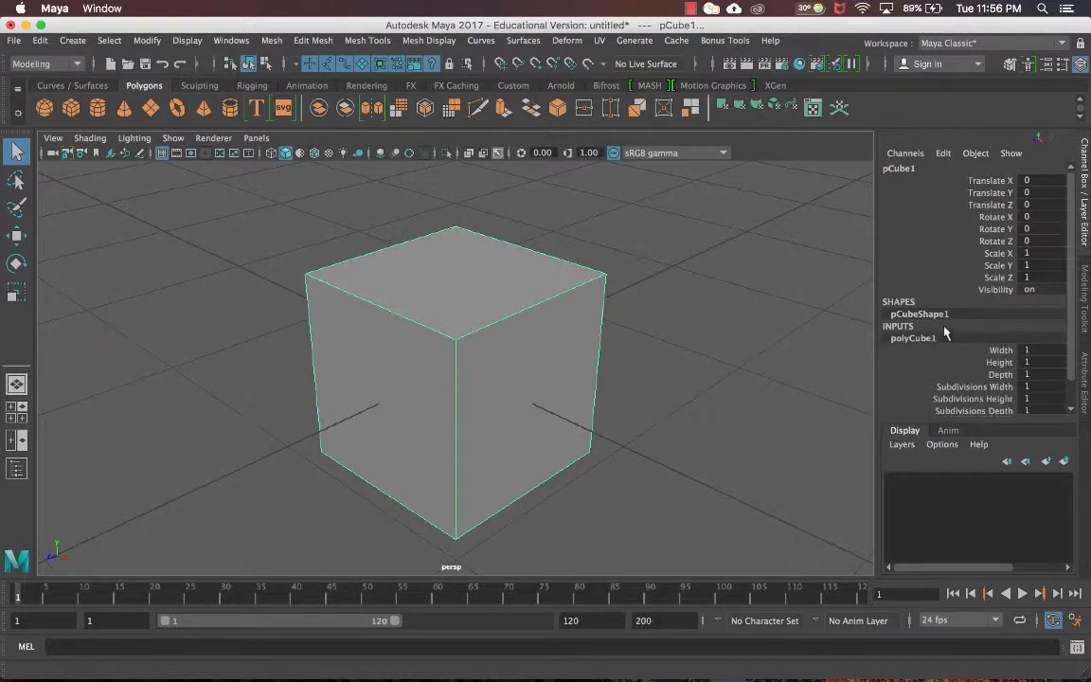
scroll(924, 332, "down", 1)
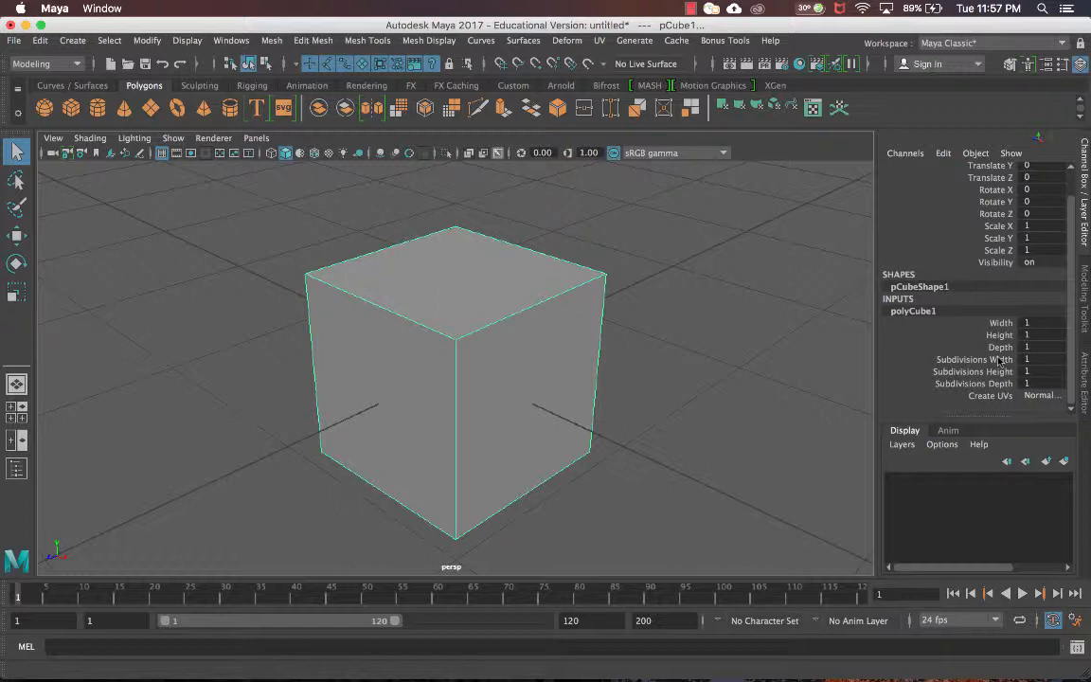
left_click(1051, 357)
left_click_drag(1052, 357, 1050, 381)
double_click(1049, 382)
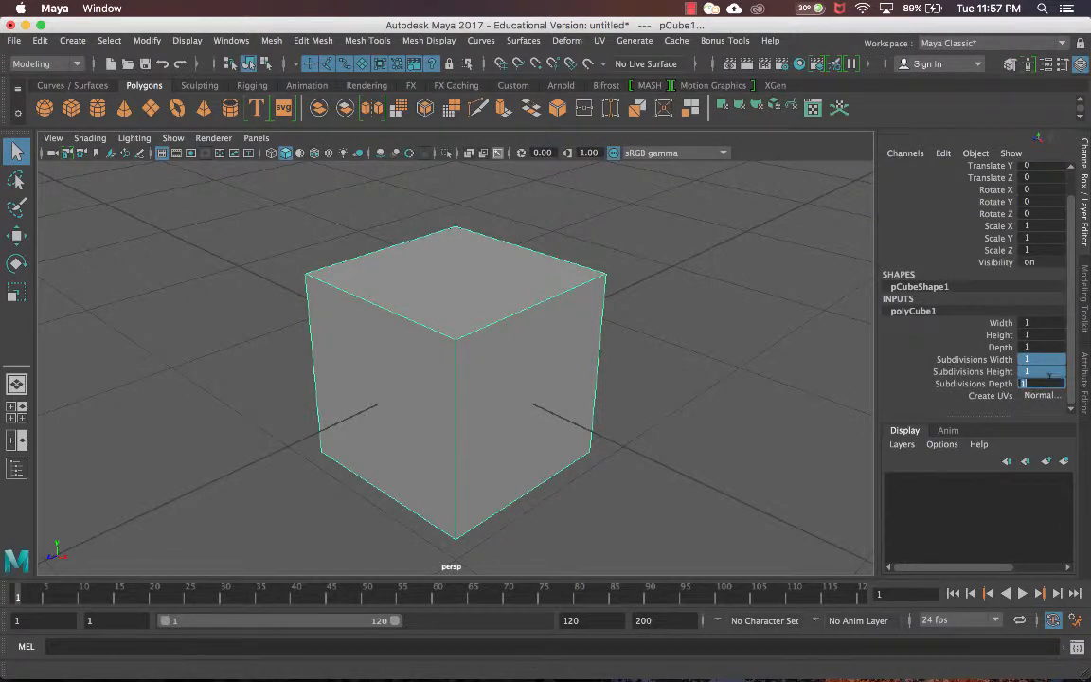
type("4")
key("Return")
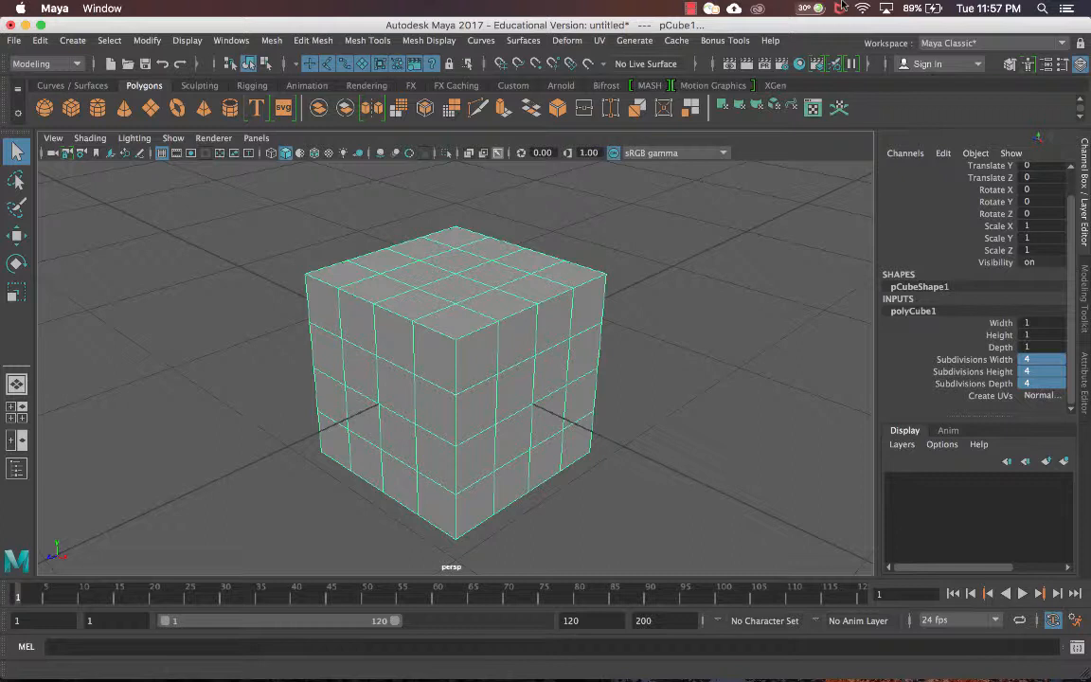
Step: Deselect the cube and turn on wireframe-on-shaded display in the perspective view
left_click(680, 205)
scroll(661, 215, "down", 3)
left_click_drag(662, 215, 646, 274, "alt")
middle_click_drag(646, 274, 641, 261, "alt")
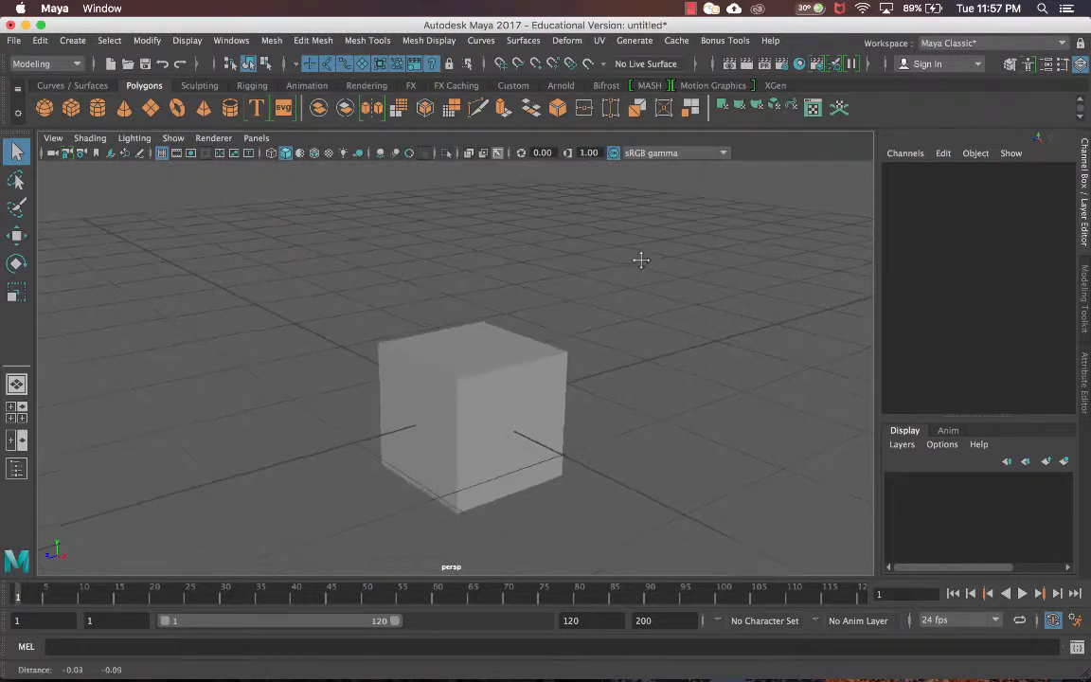
scroll(639, 271, "up", 2)
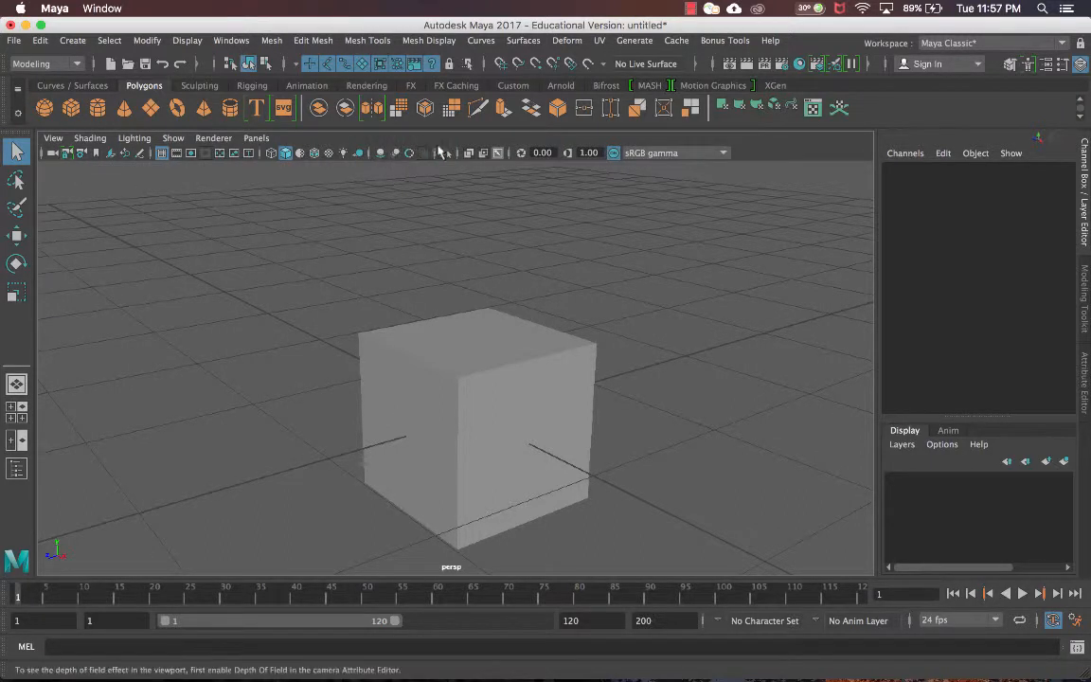
left_click(314, 154)
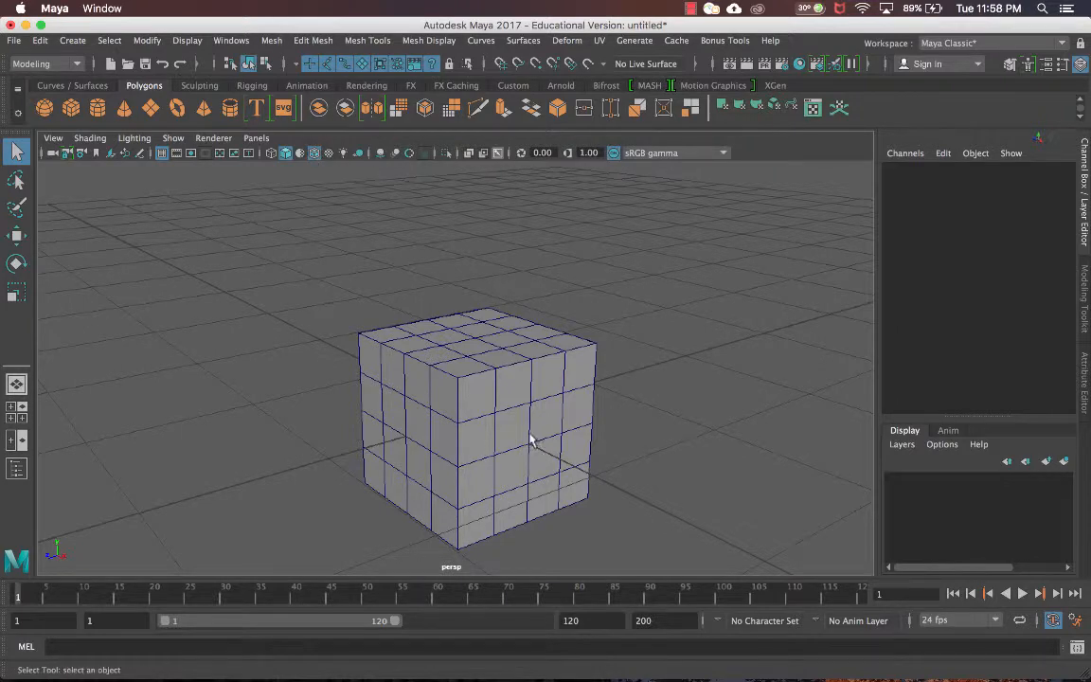
Step: Switch the cube to face selection and select a two-by-two block of faces on its top
middle_click_drag(469, 345, 445, 281, "alt")
scroll(471, 299, "up", 5)
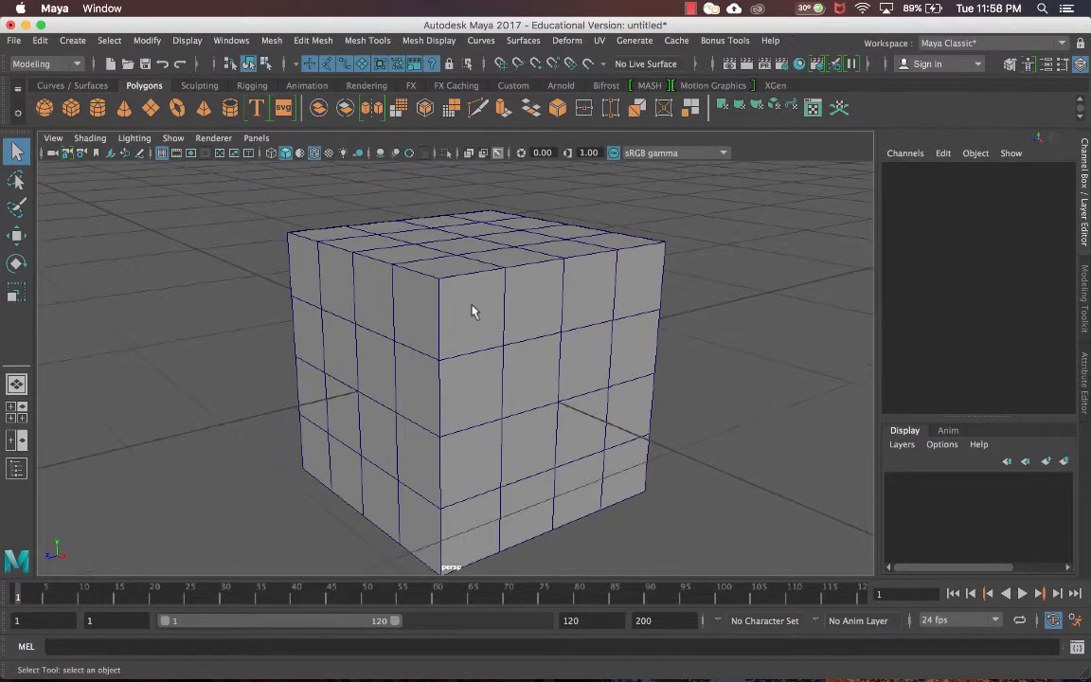
scroll(509, 308, "down", 3)
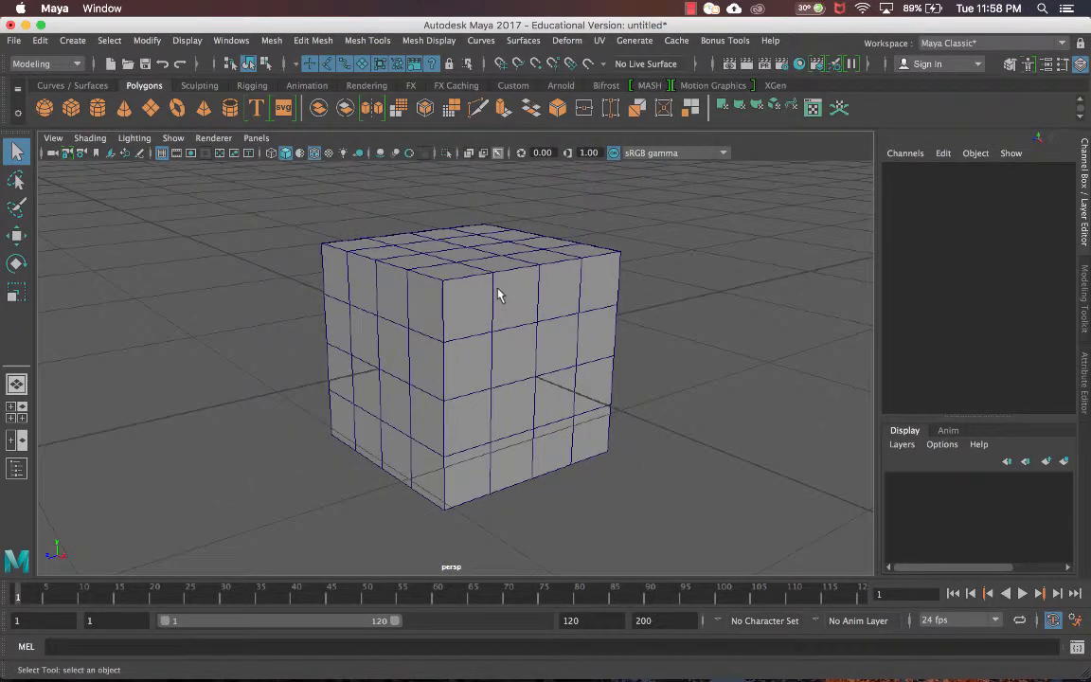
left_click(504, 306)
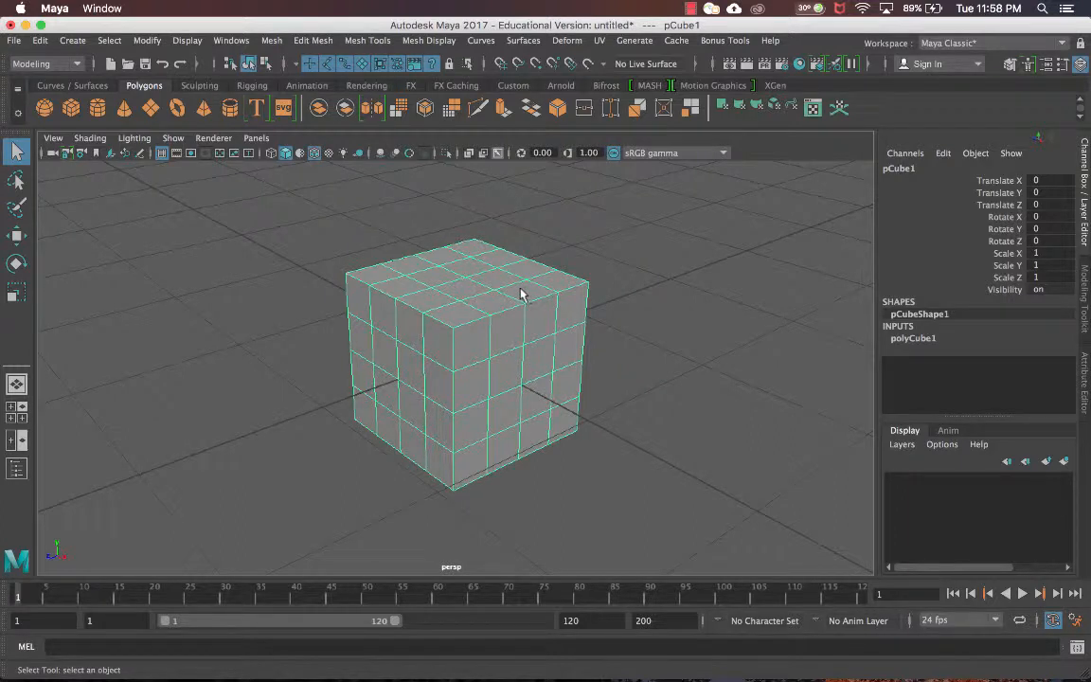
right_click_drag(520, 248, 521, 286)
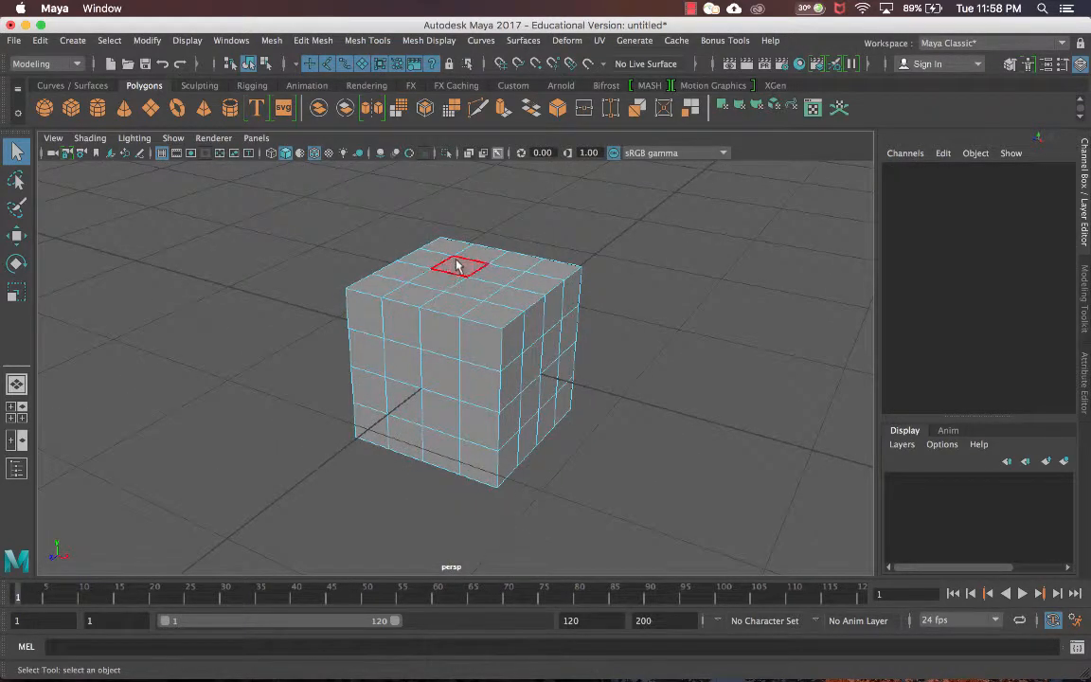
mouse_move(455, 249)
right_mouse_down()
mouse_move(444, 292)
mouse_move(456, 248)
right_mouse_up()
left_click_drag(505, 284, 494, 292, "alt")
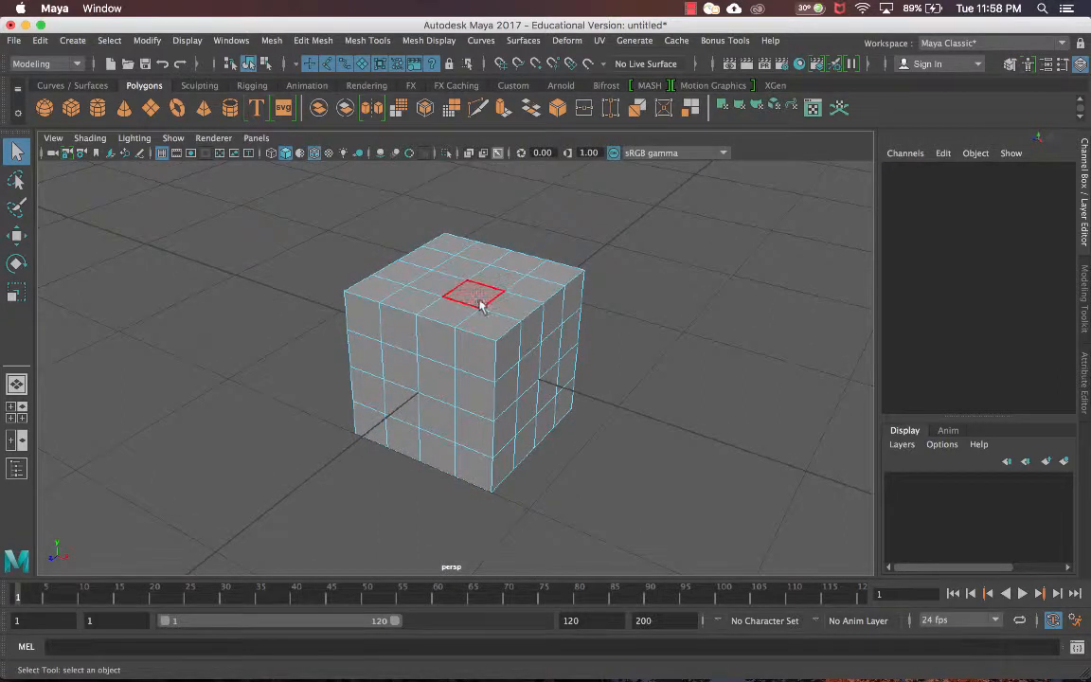
left_click(451, 308)
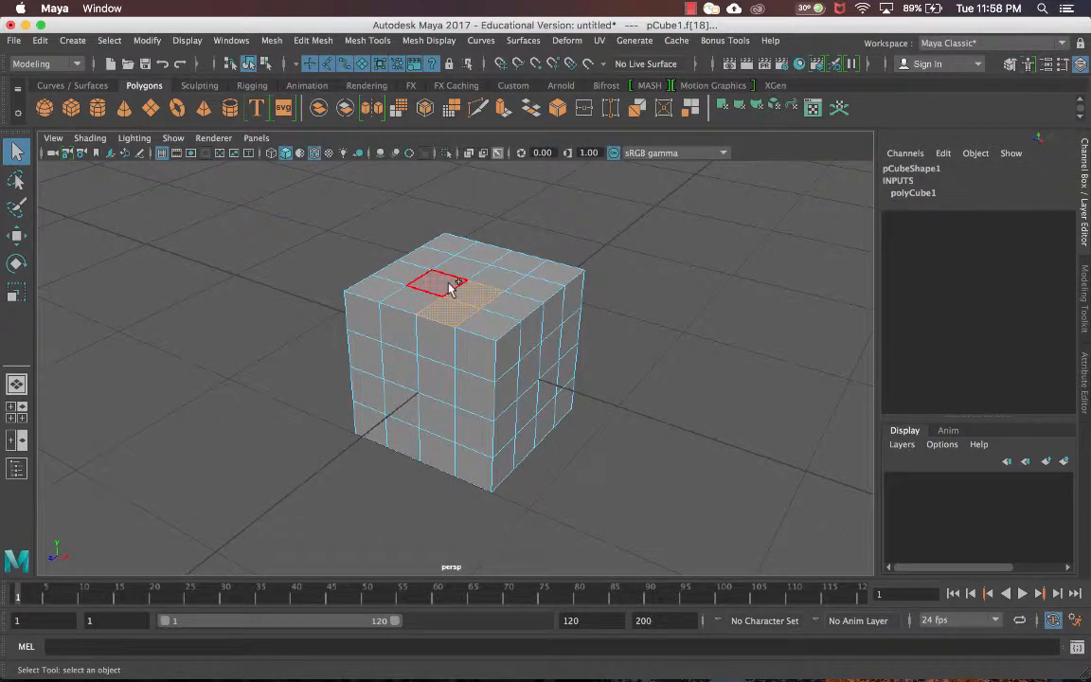
left_click(400, 301, "shift")
Step: Isolate the selected top faces in the viewport and turn isolation back off to show the whole cube
scroll(554, 309, "down", 3)
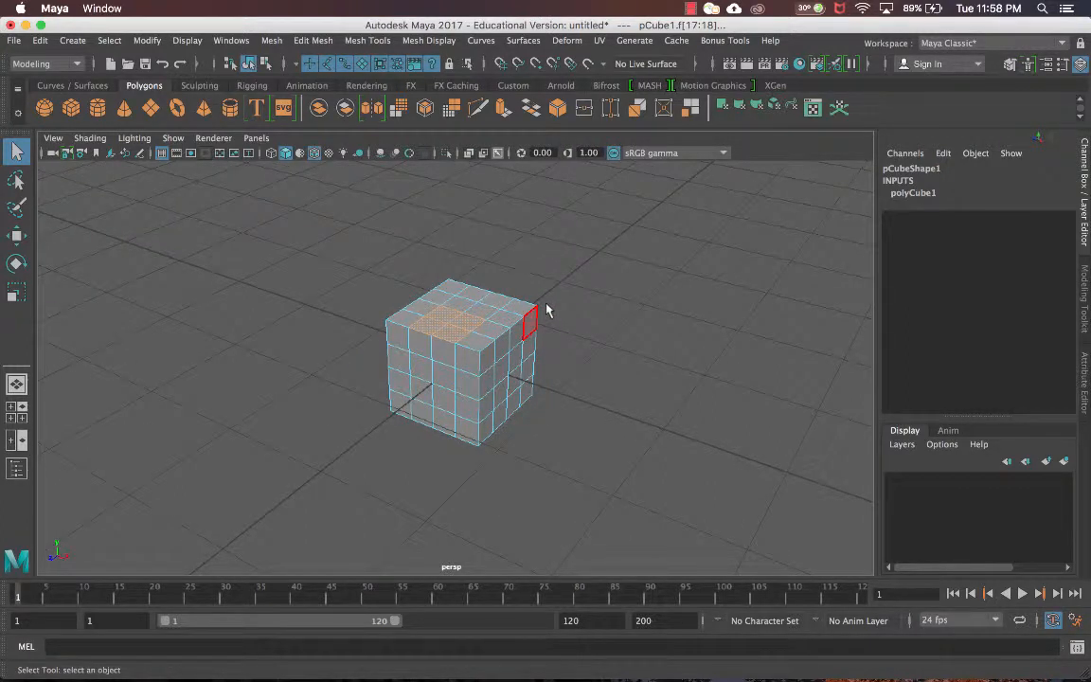
scroll(553, 322, "up", 5)
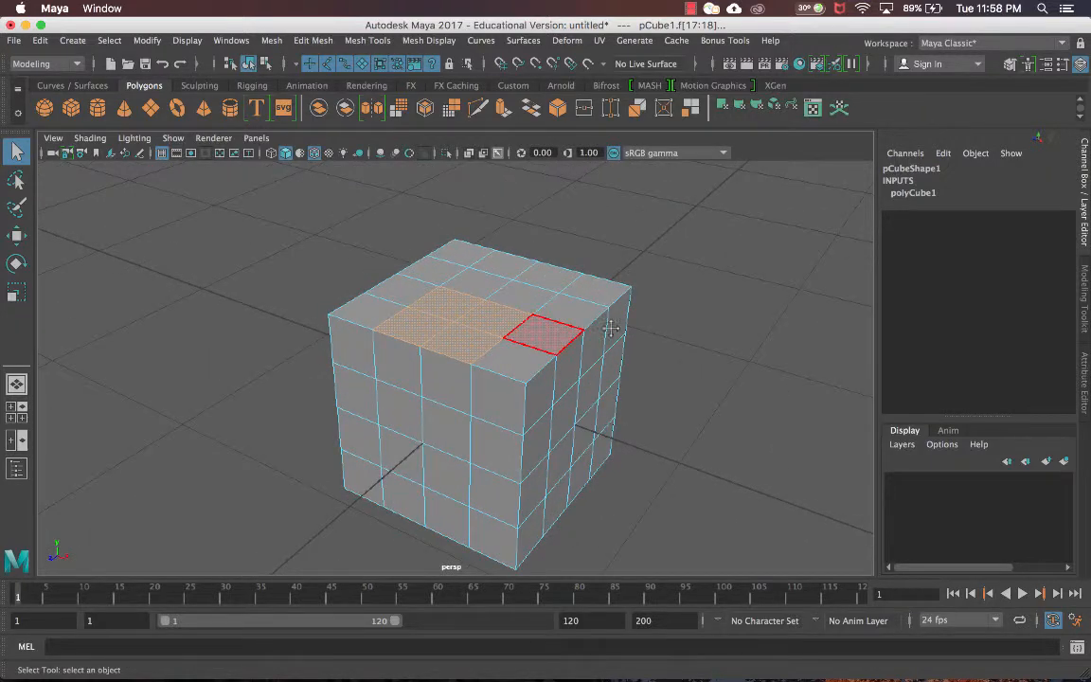
mouse_move(611, 328)
left_mouse_down("alt")
mouse_move(653, 326)
mouse_move(608, 314)
left_mouse_up("alt")
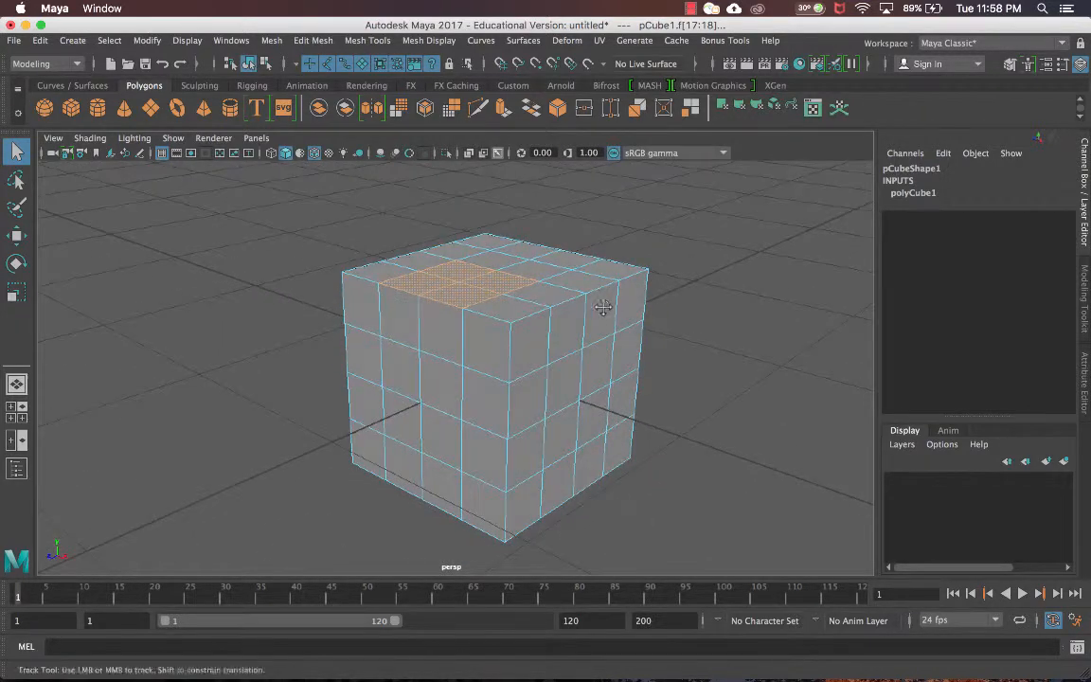
middle_click_drag(605, 306, 582, 313, "alt")
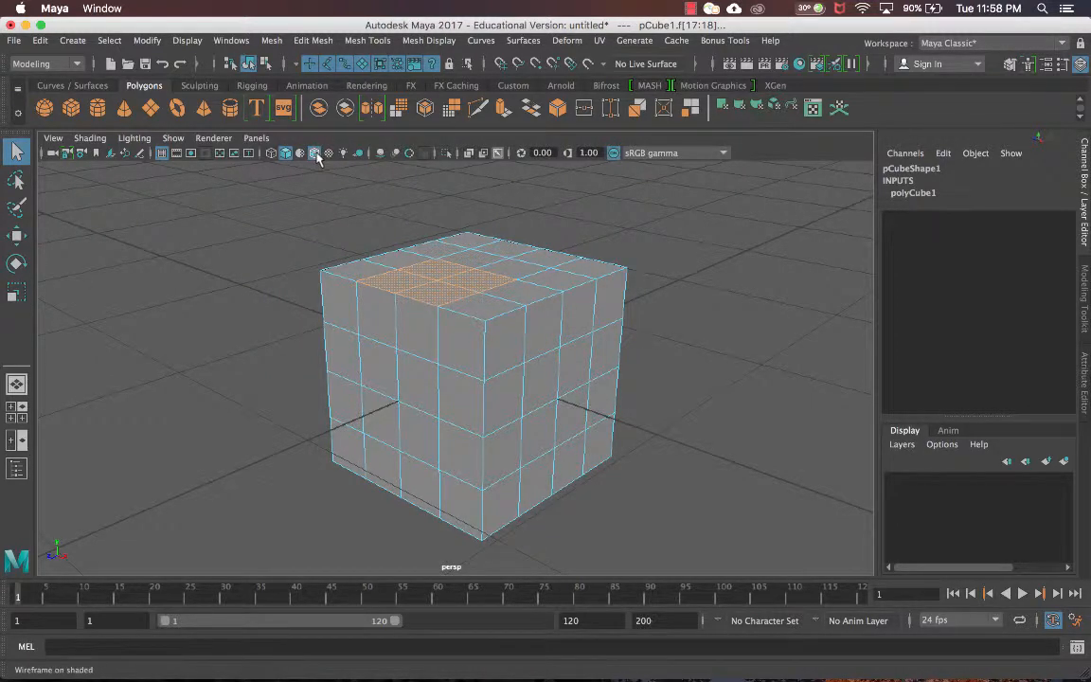
left_click(447, 154)
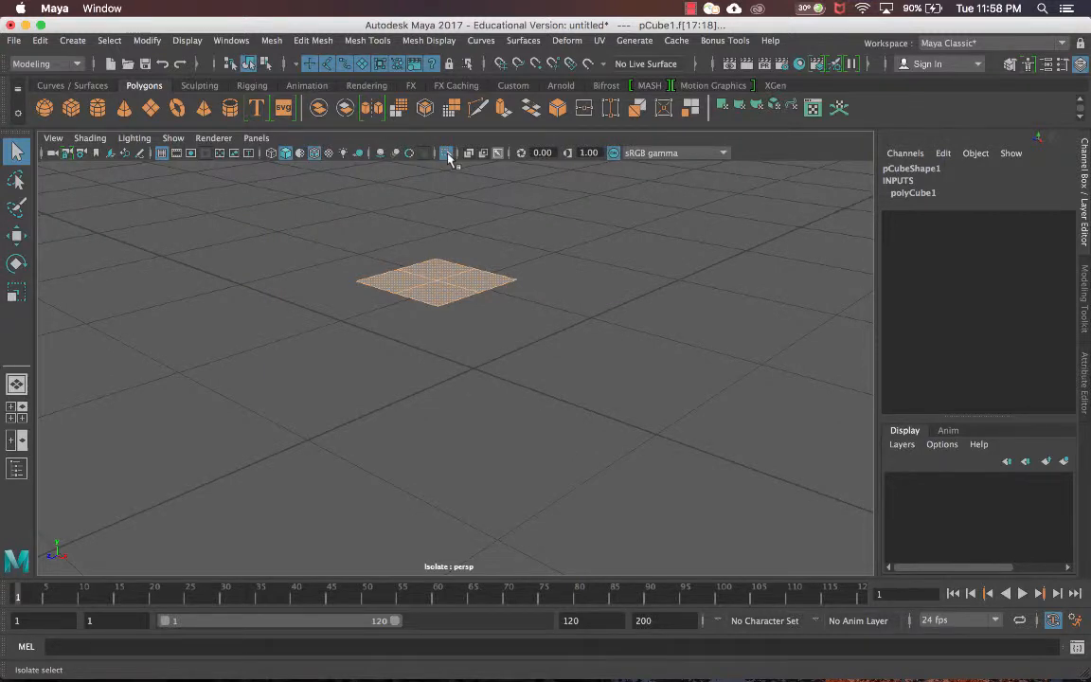
left_click(448, 154)
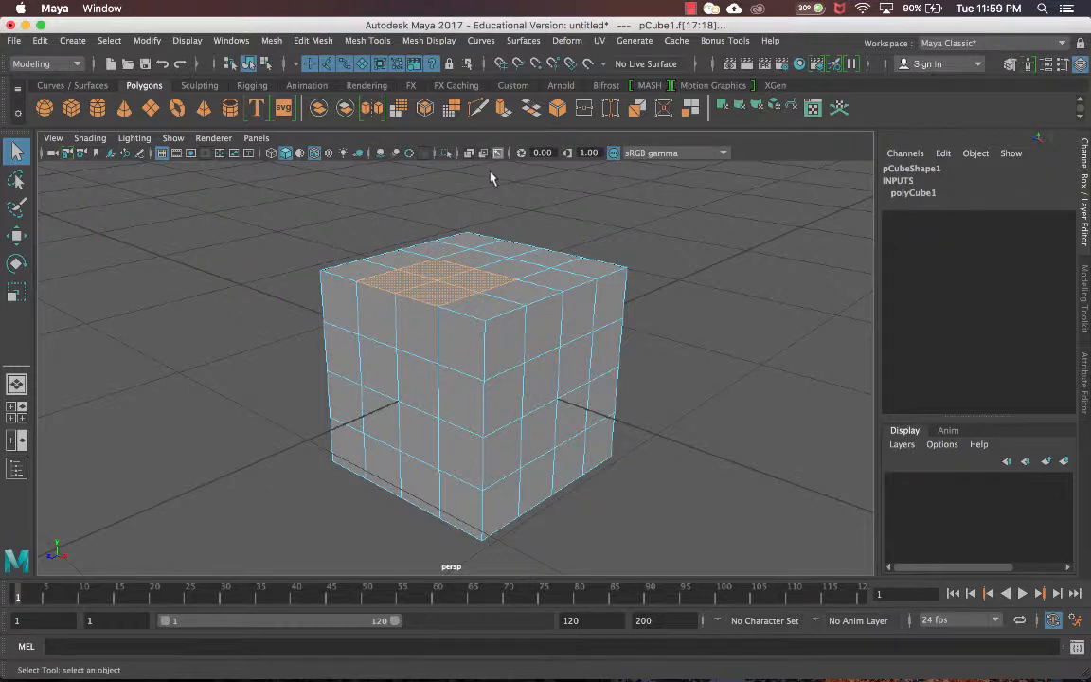
Step: Add a side face in the second row from the top to the selection and isolate all selected faces
left_click_drag(627, 259, 493, 298, "alt")
left_click(552, 339)
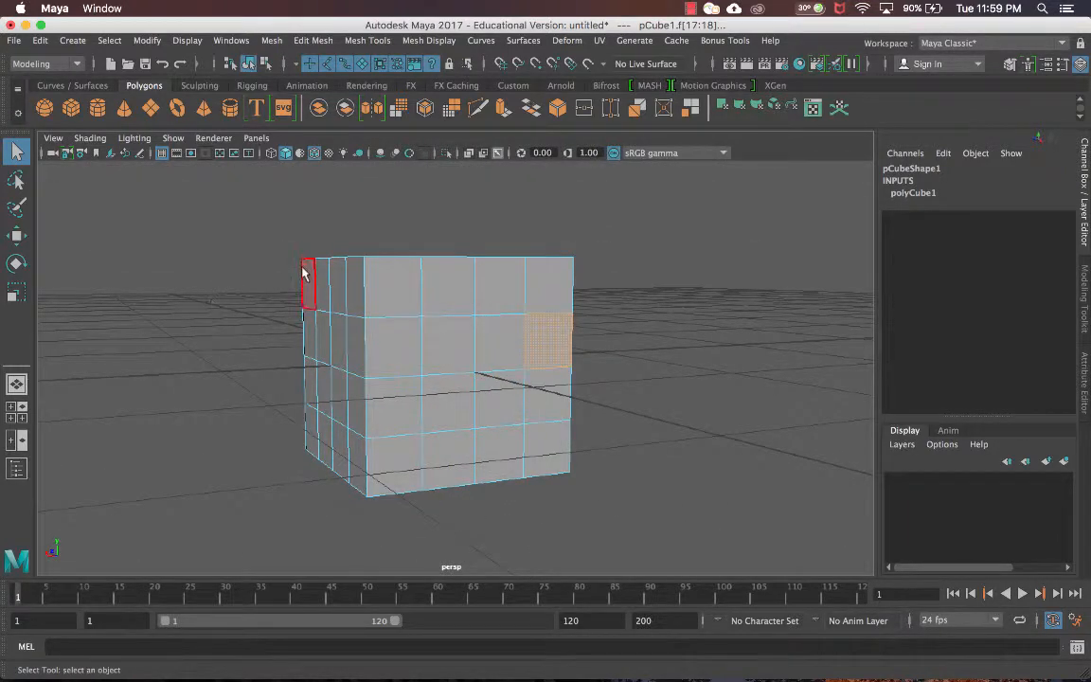
left_click_drag(303, 280, 529, 293, "alt")
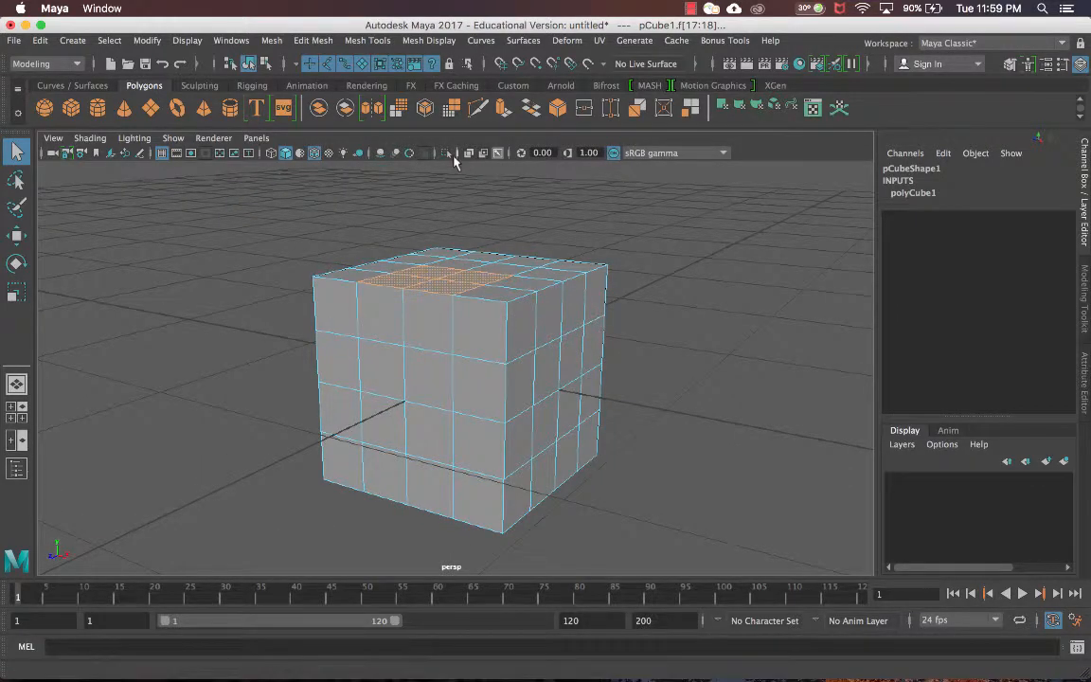
left_click(447, 154)
Step: Remove the isolated side face from the selection, keeping the four top faces selected
left_click_drag(553, 304, 503, 356, "alt")
middle_click_drag(486, 312, 485, 346, "alt")
left_click_drag(485, 346, 493, 349, "alt")
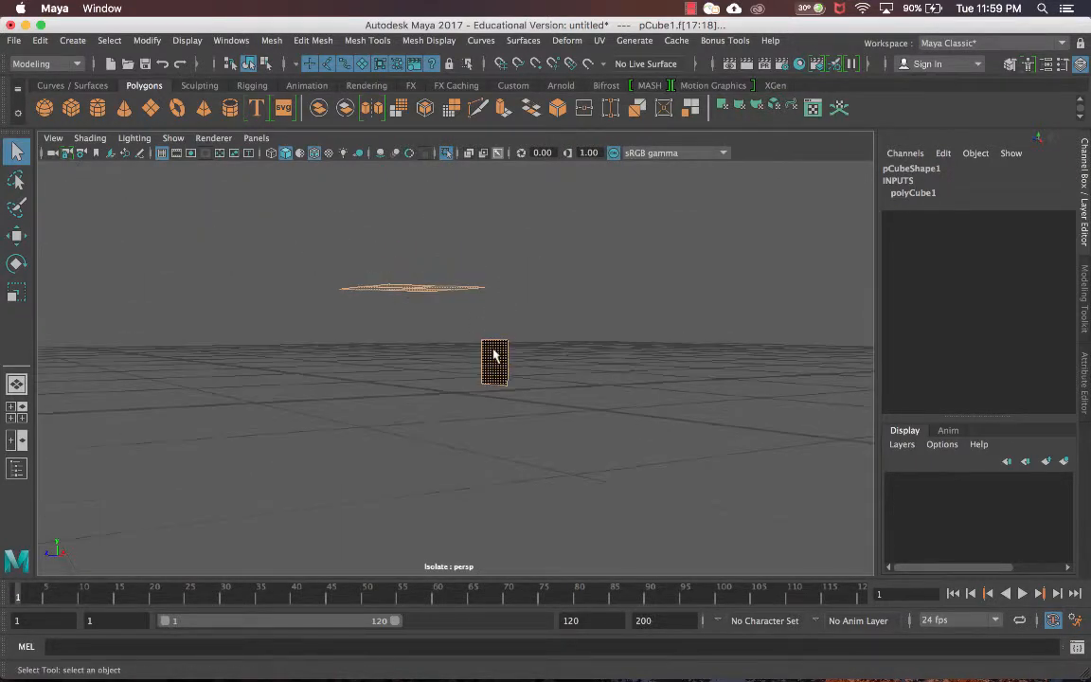
scroll(494, 349, "up", 3)
left_click(520, 349, "ctrl")
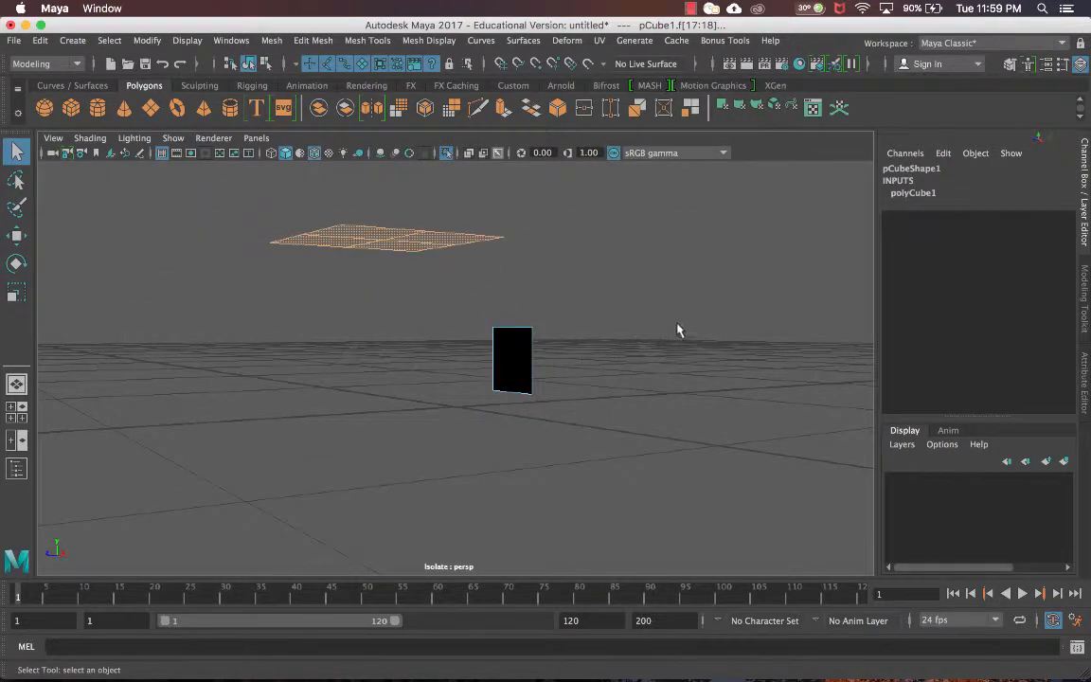
Step: Turn off isolation, briefly isolate the four selected top faces again, and return to showing the whole cube
left_click_drag(580, 277, 575, 302, "alt")
left_click(446, 153)
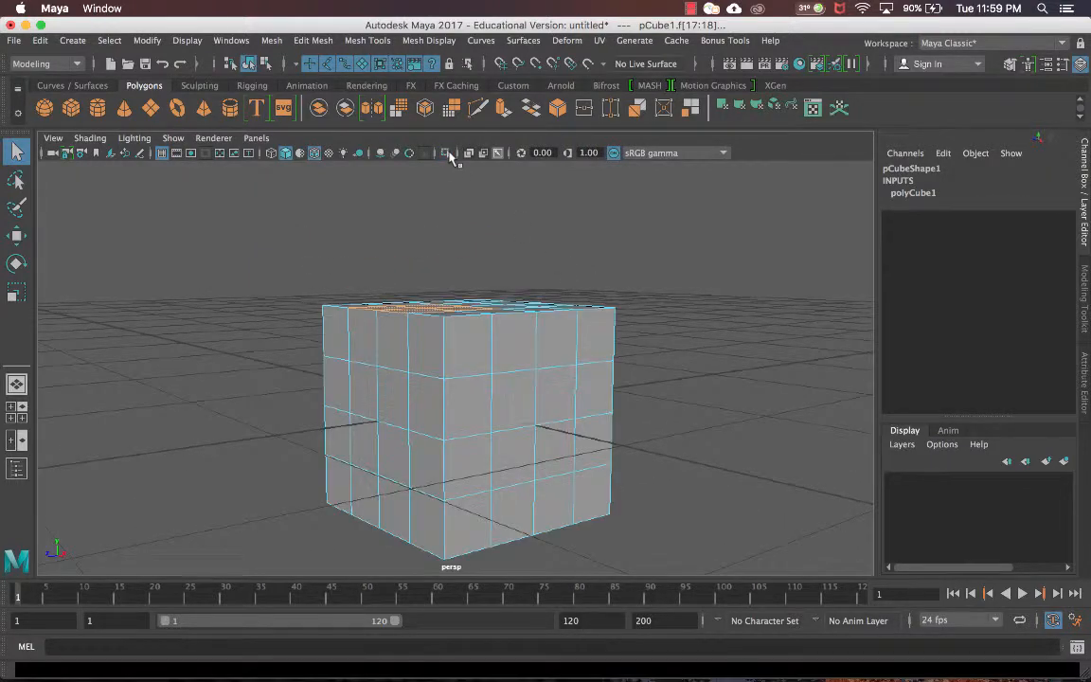
left_click_drag(512, 277, 539, 243, "alt")
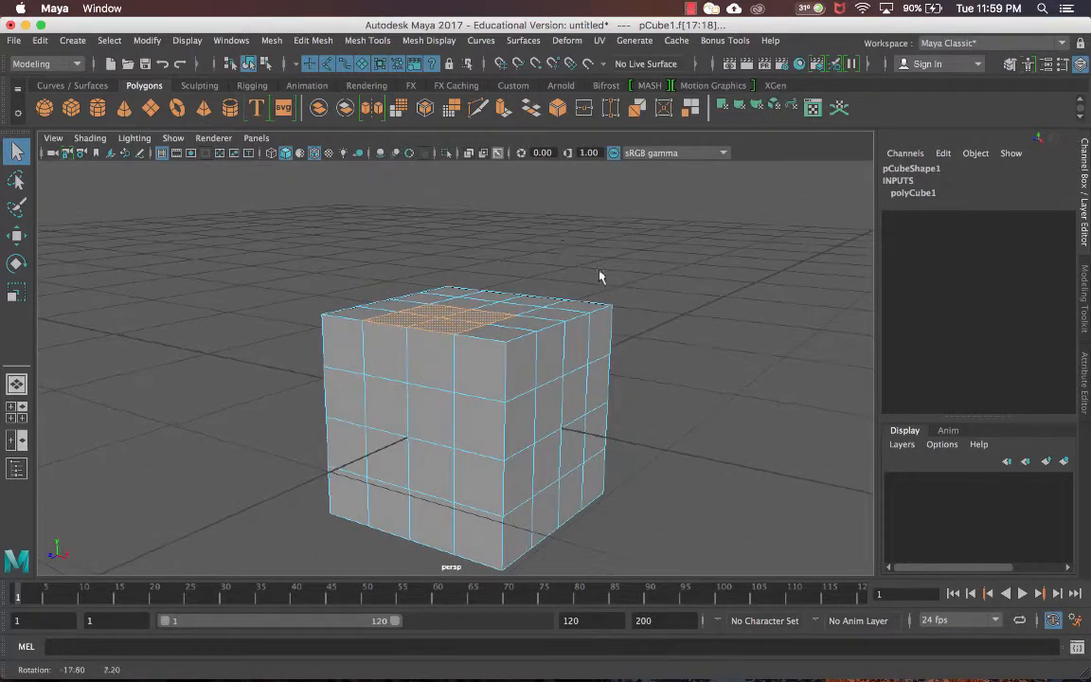
left_click(446, 153)
left_click(445, 153)
Step: Start an Extrude Face operation on the four selected faces on top of the cube
scroll(521, 265, "down", 4)
left_click_drag(522, 268, 459, 354, "alt")
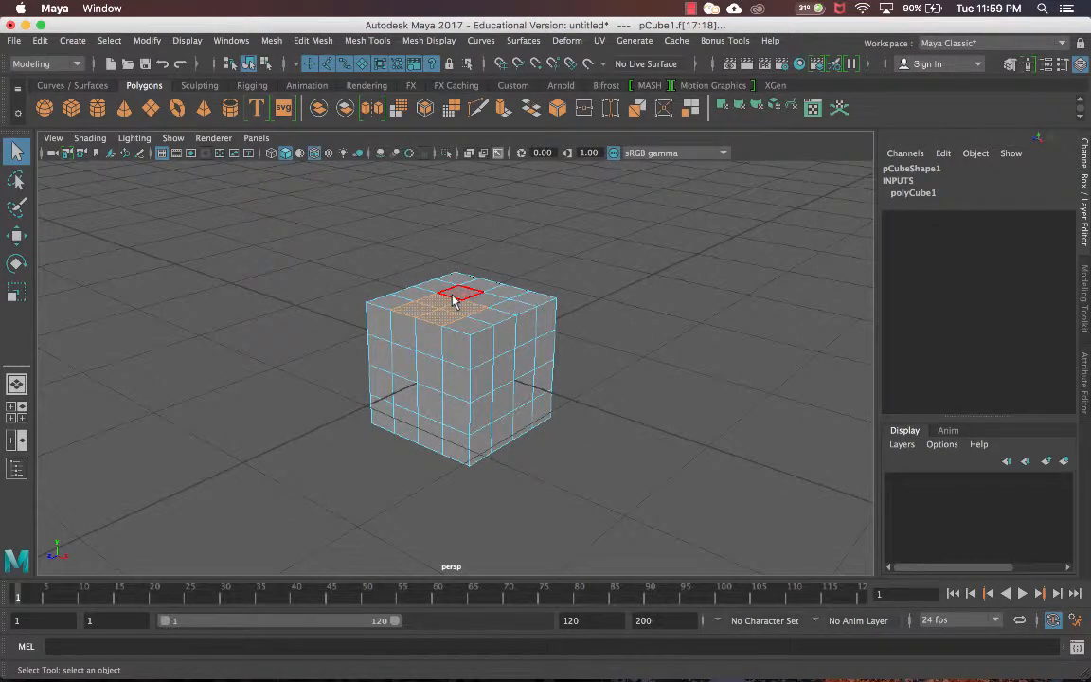
middle_click_drag(463, 293, 463, 302, "alt")
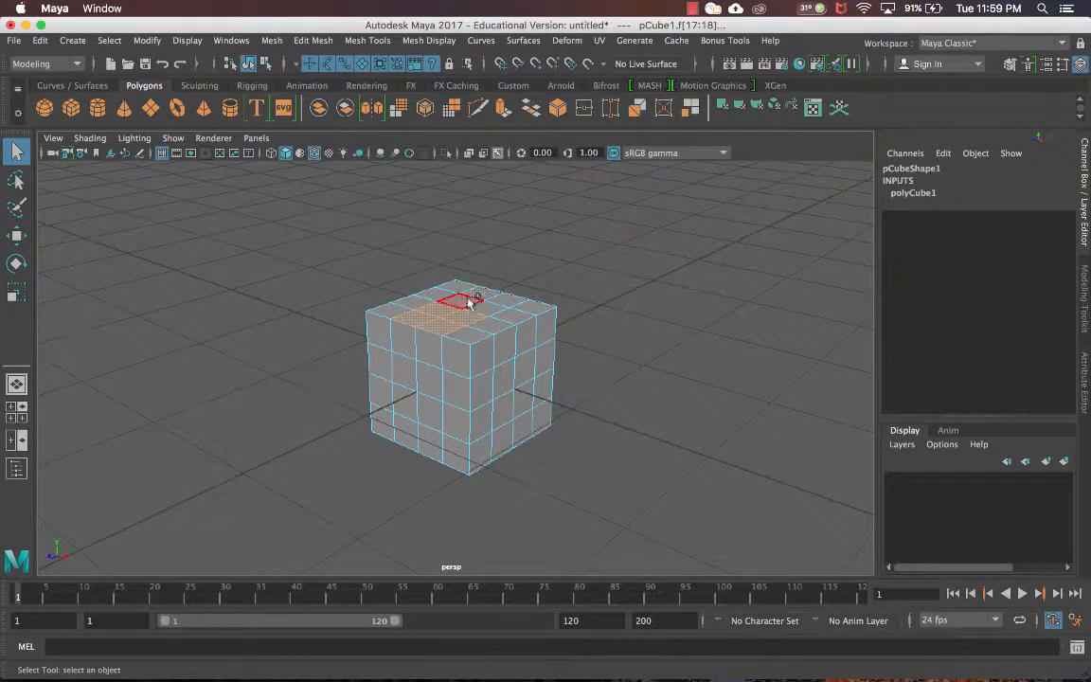
right_click(451, 322, "shift")
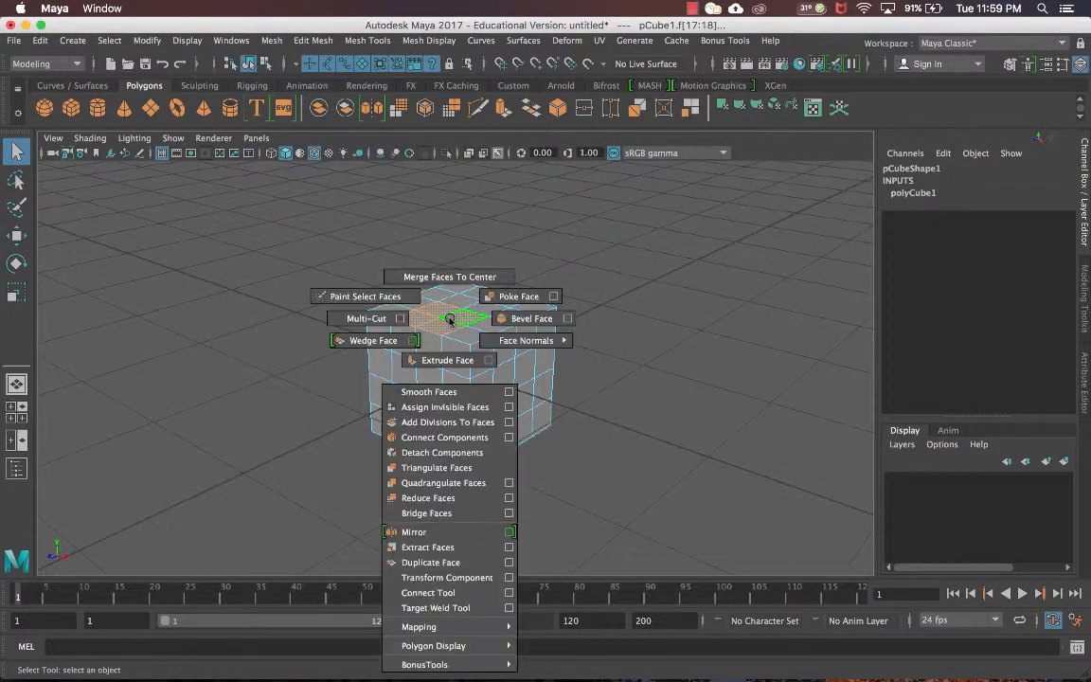
left_click(447, 361)
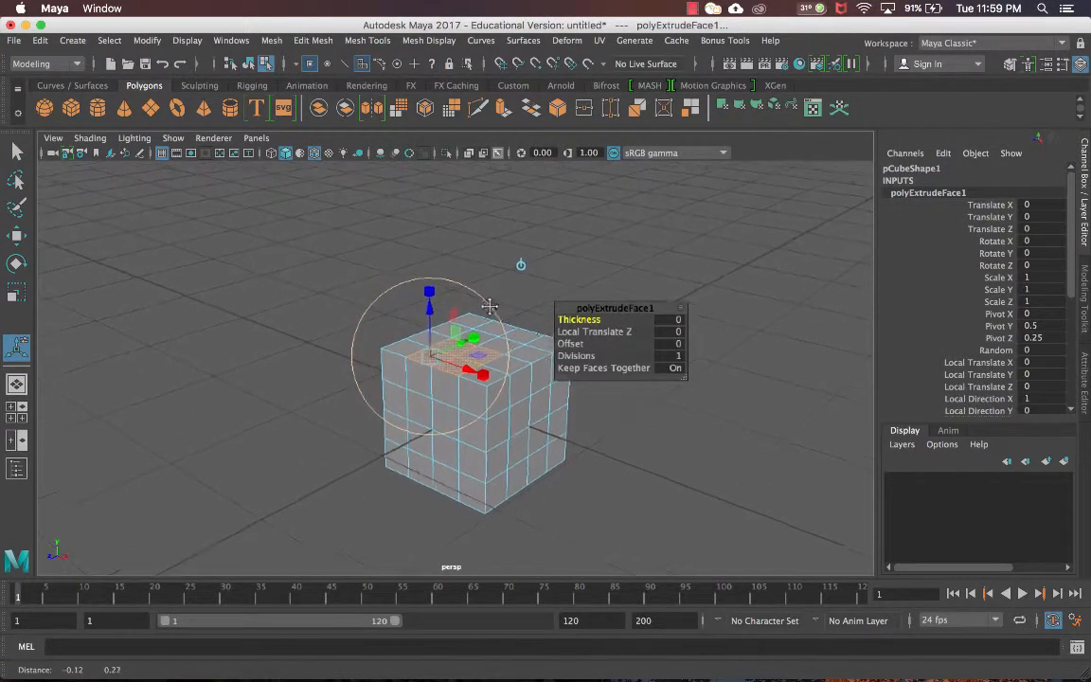
scroll(482, 316, "up", 3)
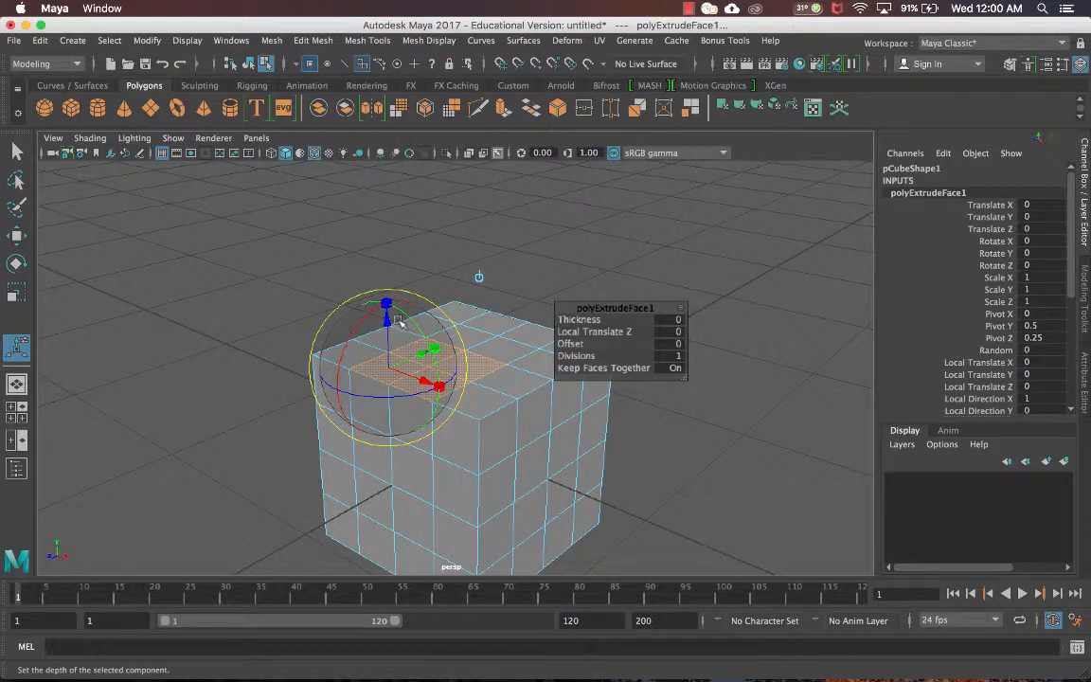
Step: Try raising the extruded faces about 0.715 along their local Z axis, and undo the move
left_click_drag(388, 320, 382, 154)
middle_click_drag(381, 232, 379, 295, "alt")
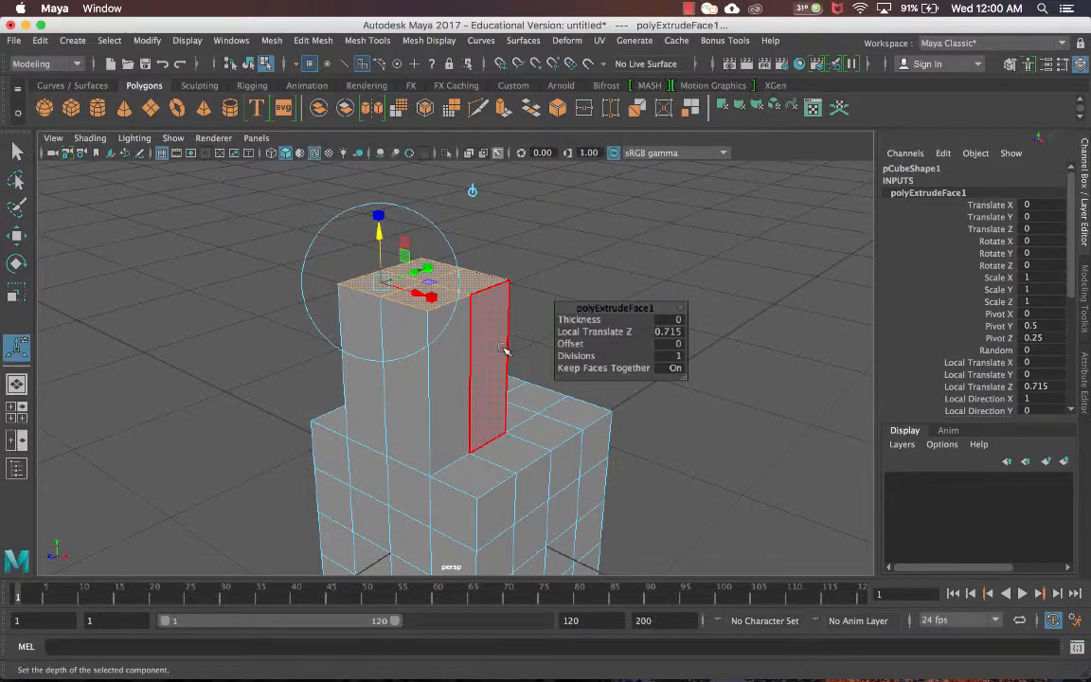
left_click_drag(504, 348, 479, 350, "alt")
key("ctrl+z")
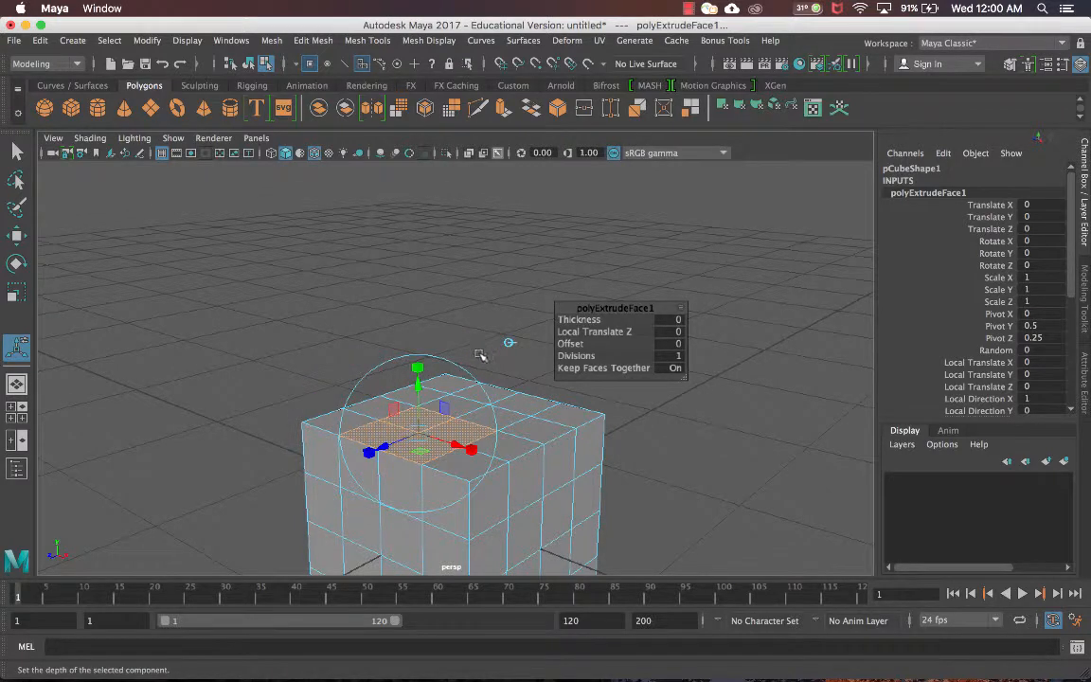
Step: Raise the extruded top faces about 0.841 along the world Y axis to form a column
mouse_move(481, 355)
left_mouse_down("alt")
mouse_move(454, 354)
mouse_move(482, 340)
left_mouse_up("alt")
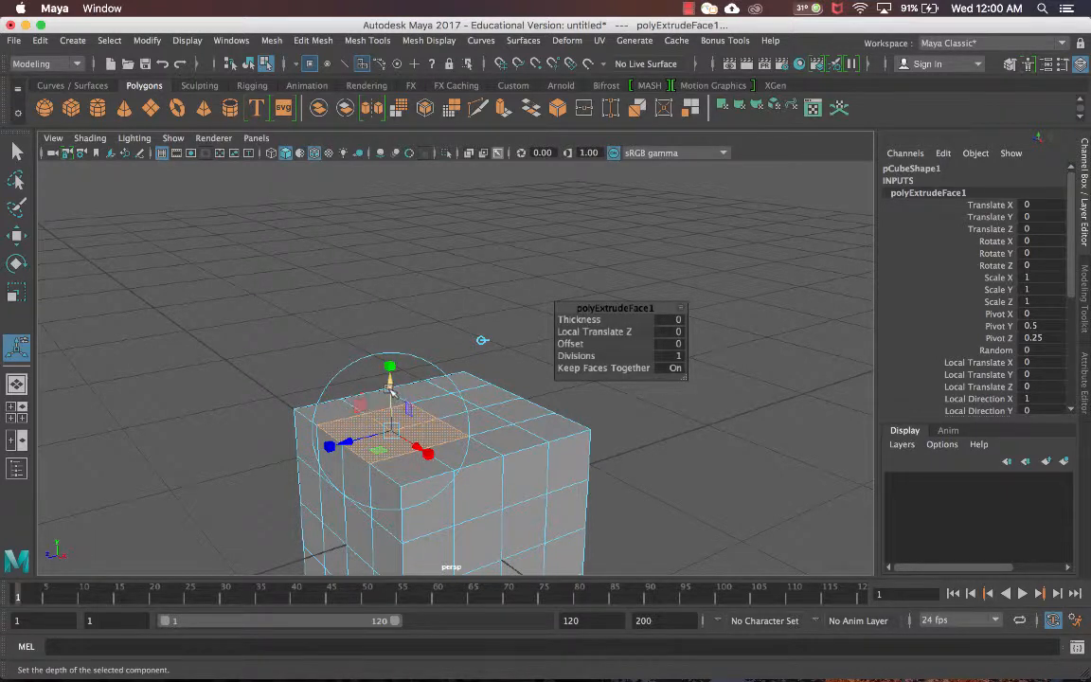
left_click_drag(389, 387, 382, 195)
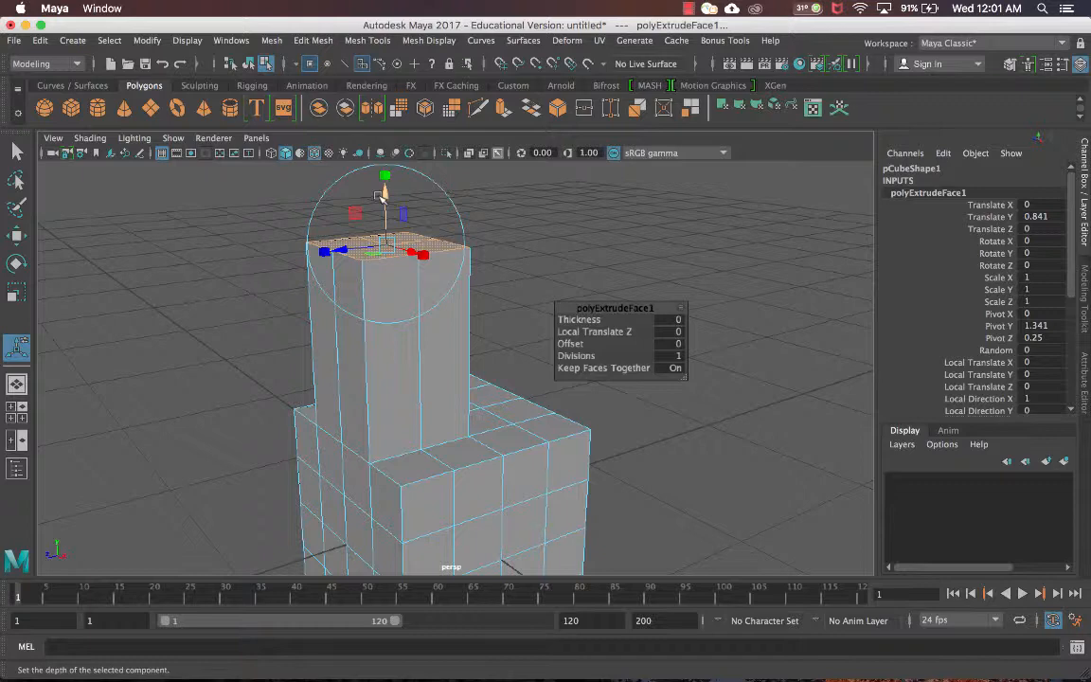
scroll(431, 393, "down", 5)
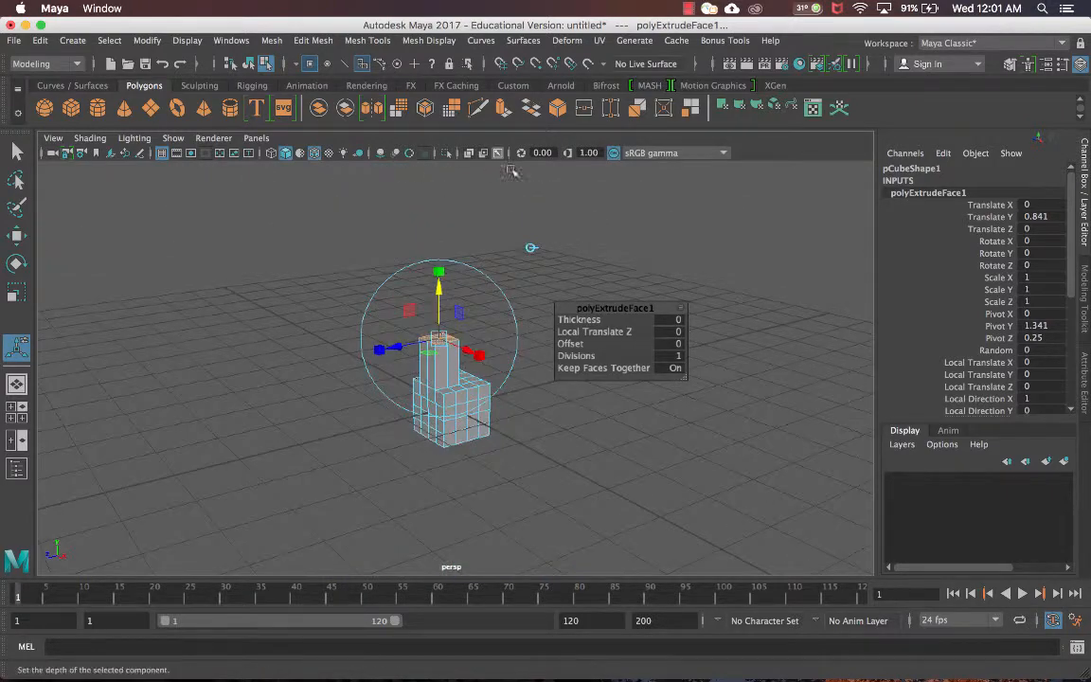
right_click_drag(481, 237, 572, 298, "alt")
left_click_drag(572, 297, 531, 302, "alt")
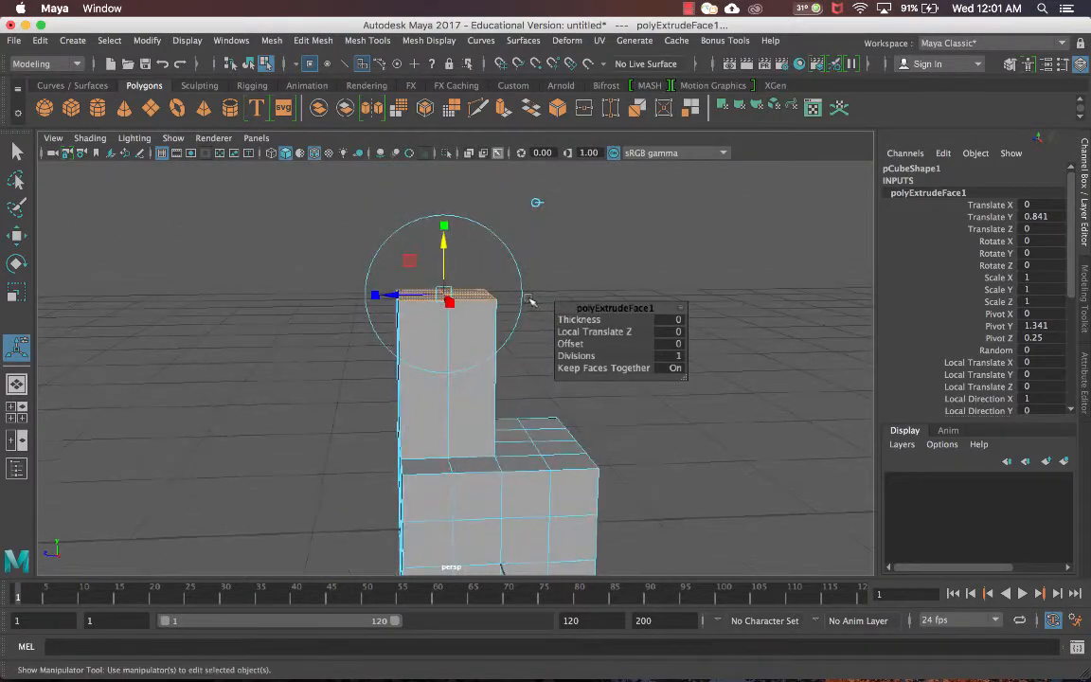
middle_click_drag(532, 302, 463, 290, "alt")
left_click_drag(463, 290, 475, 281, "alt")
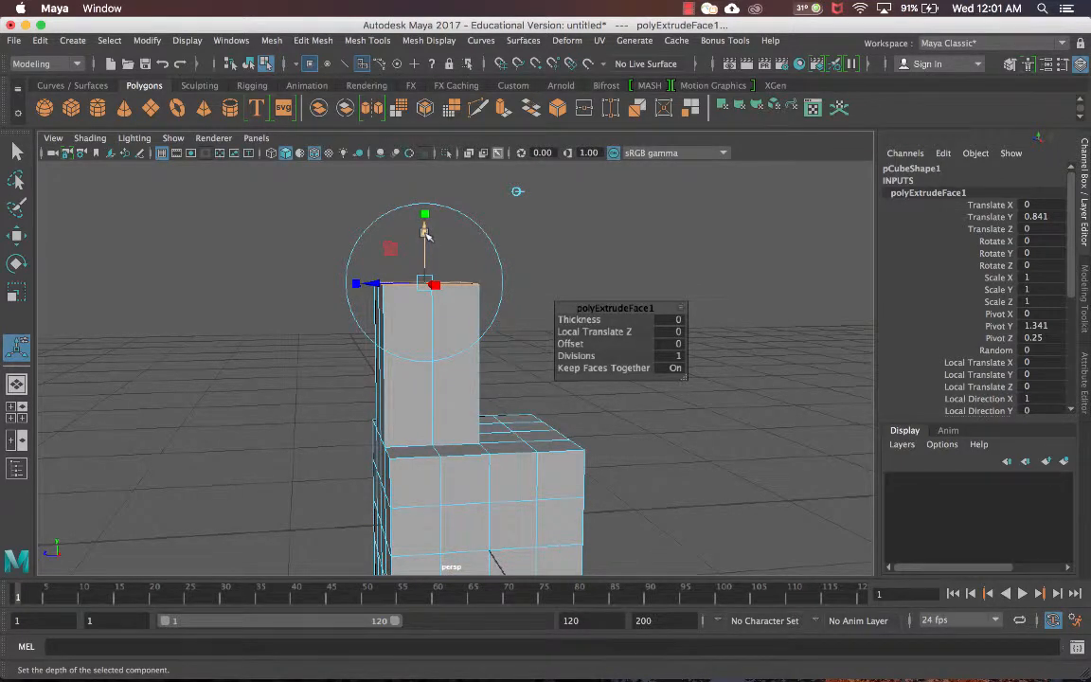
Step: Taper the column by scaling its top faces uniformly to about 0.622
left_click_drag(414, 227, 463, 251, "alt")
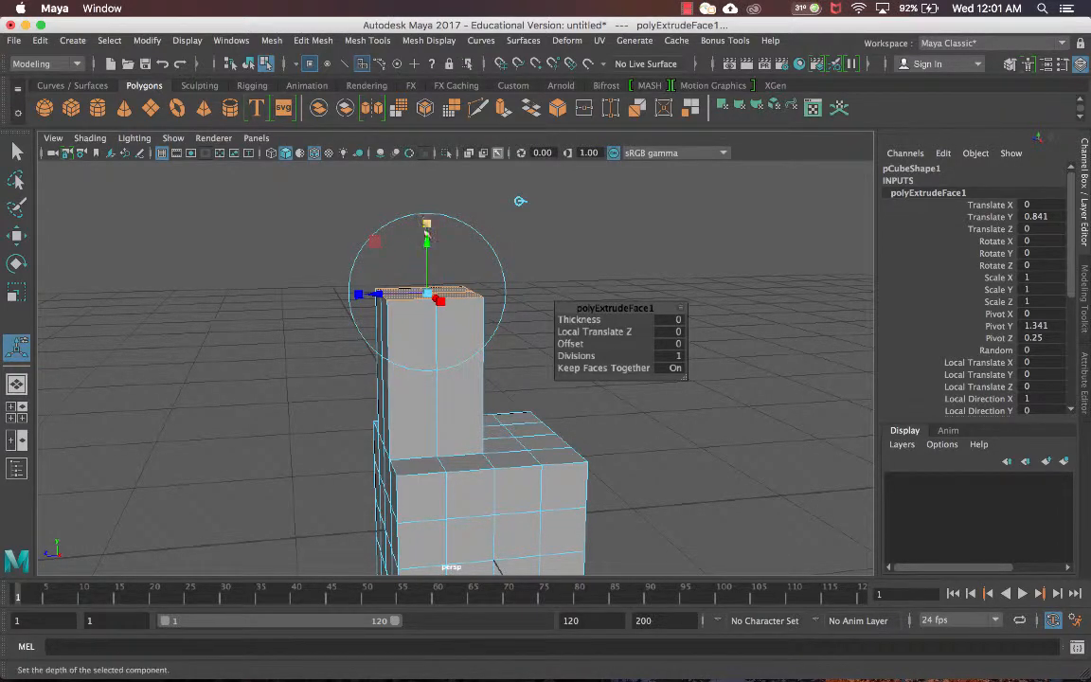
left_click_drag(378, 207, 433, 240, "alt")
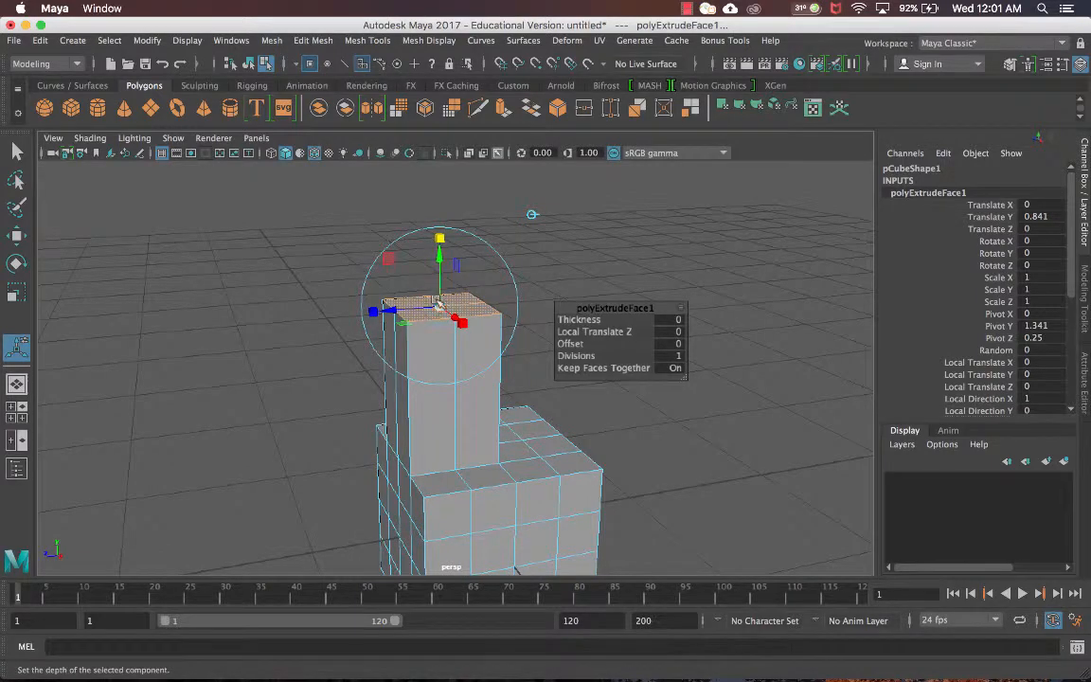
left_click_drag(438, 309, 423, 319)
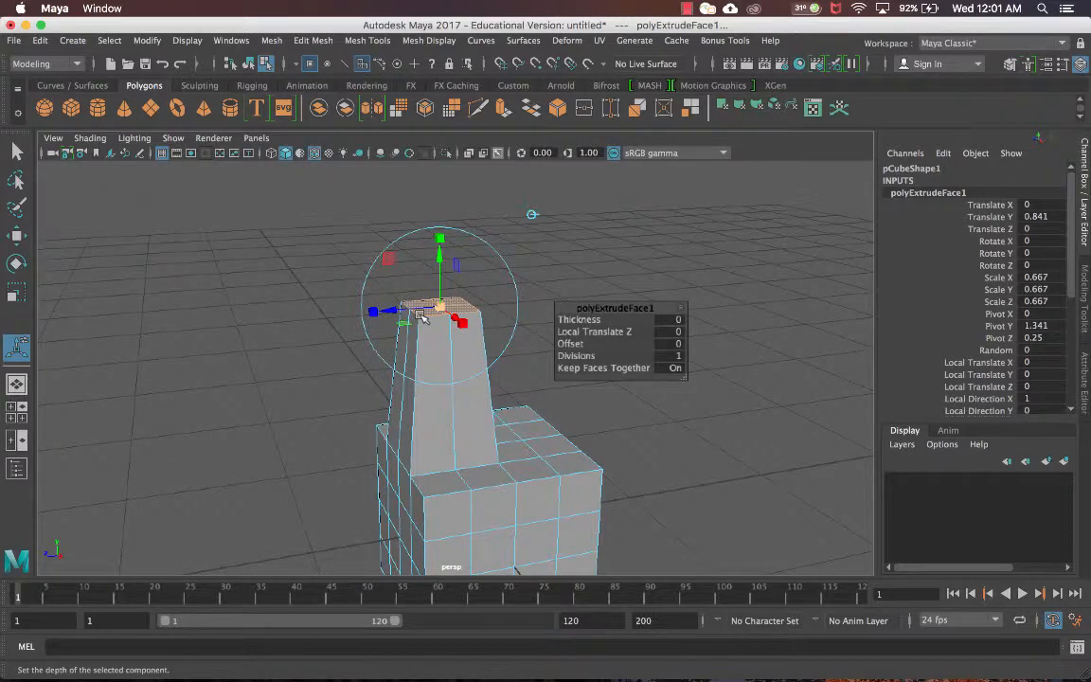
mouse_move(423, 318)
left_mouse_down()
mouse_move(440, 313)
mouse_move(427, 316)
left_mouse_up()
Step: Move the column's top faces about 0.134 along Z and tilt them about 13.08 degrees around X
left_click_drag(369, 291, 345, 292)
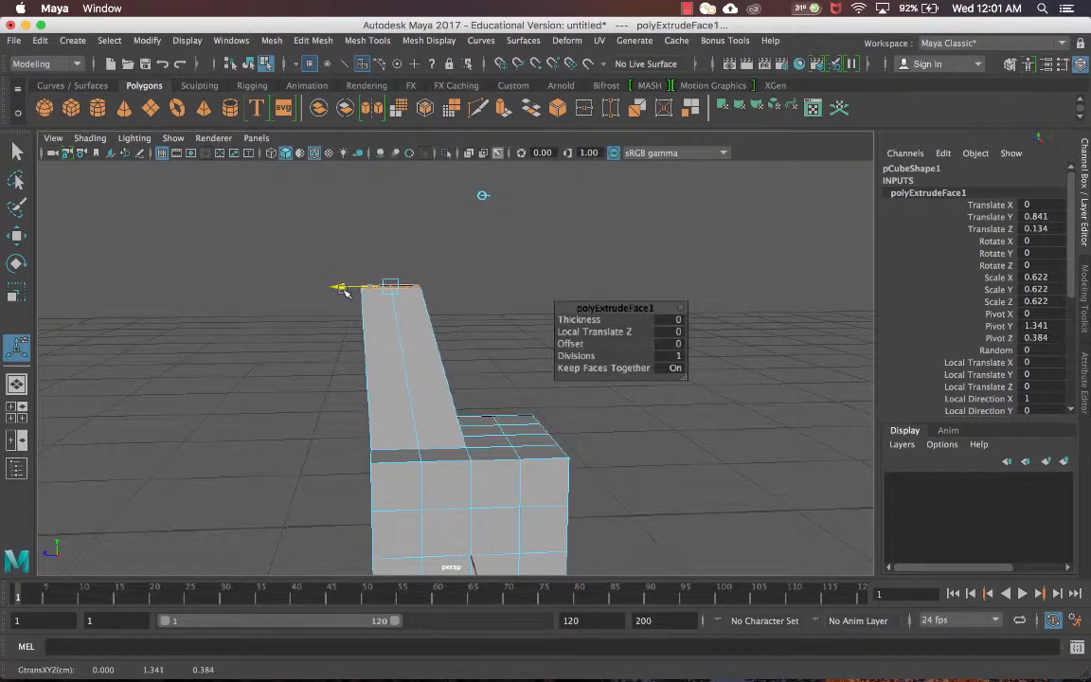
middle_click_drag(347, 292, 378, 317, "alt")
left_click_drag(378, 316, 392, 309, "alt")
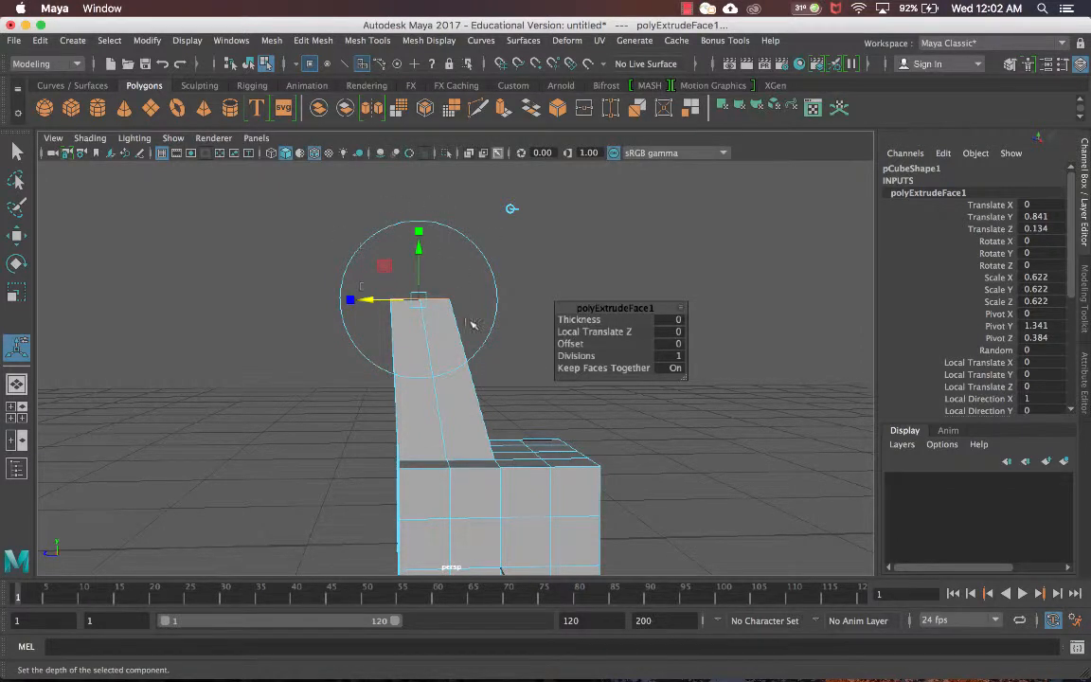
key("e")
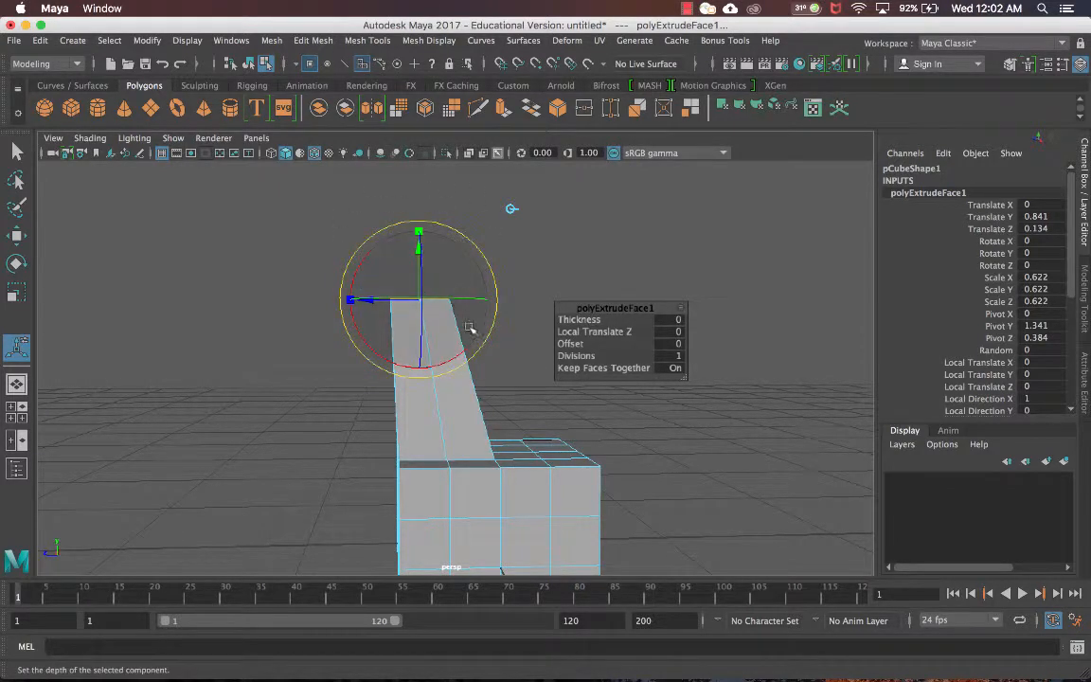
left_click_drag(445, 358, 461, 339)
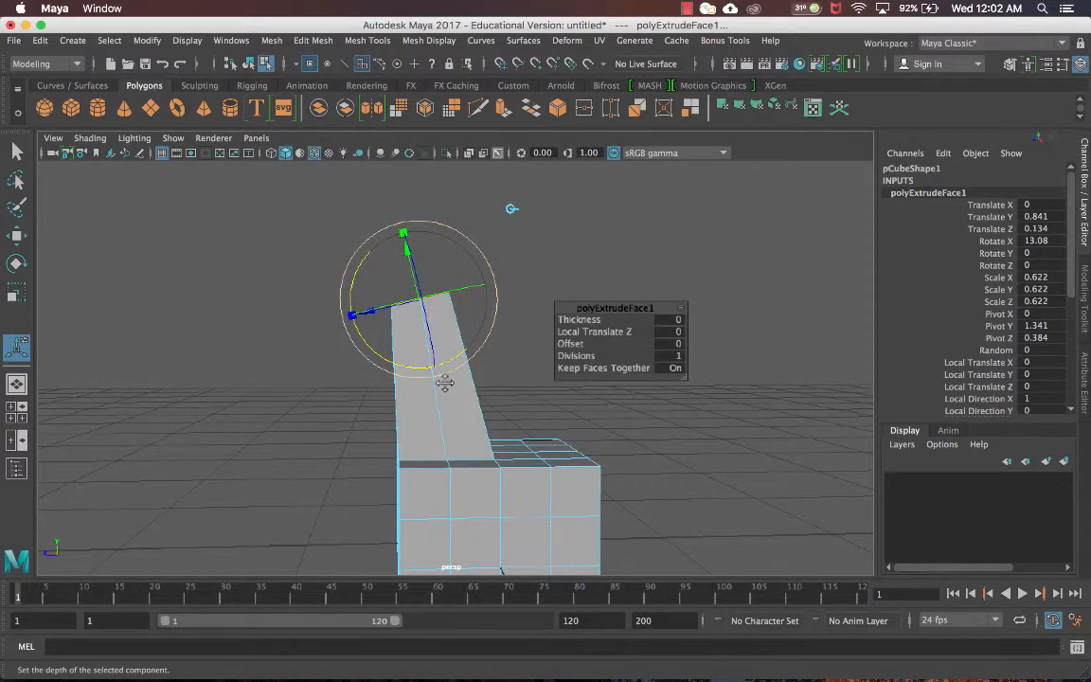
Step: Extrude the column's tilted top faces again, offsetting them about 0.645 in Y and 0.32 in Z
middle_click_drag(443, 382, 473, 439, "alt")
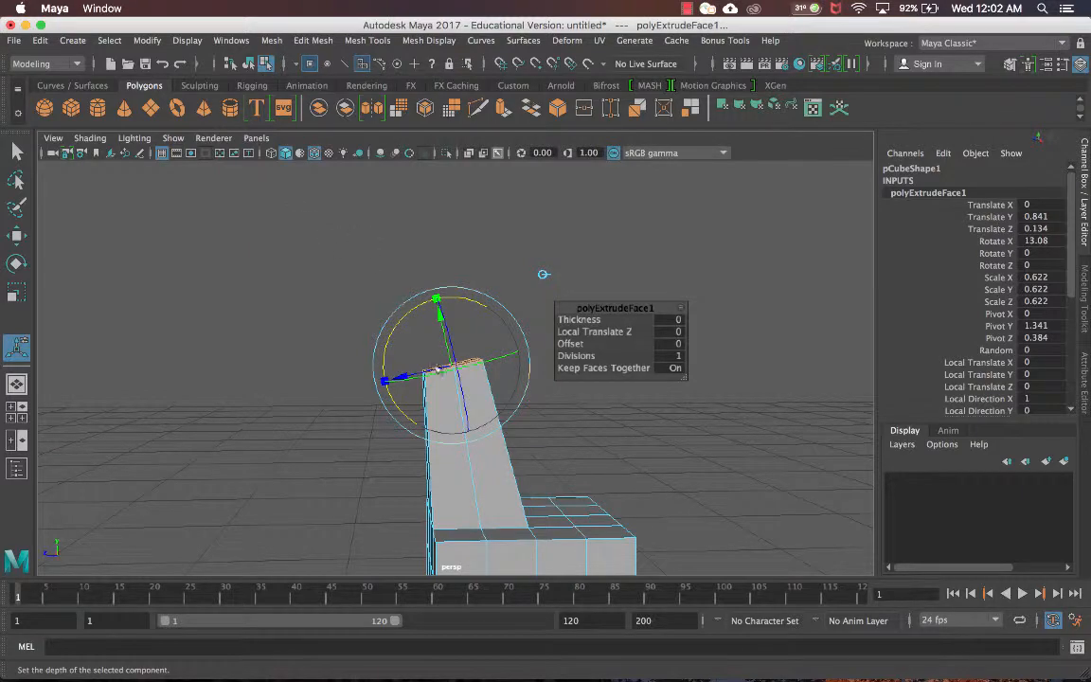
left_click_drag(543, 274, 570, 244, "alt")
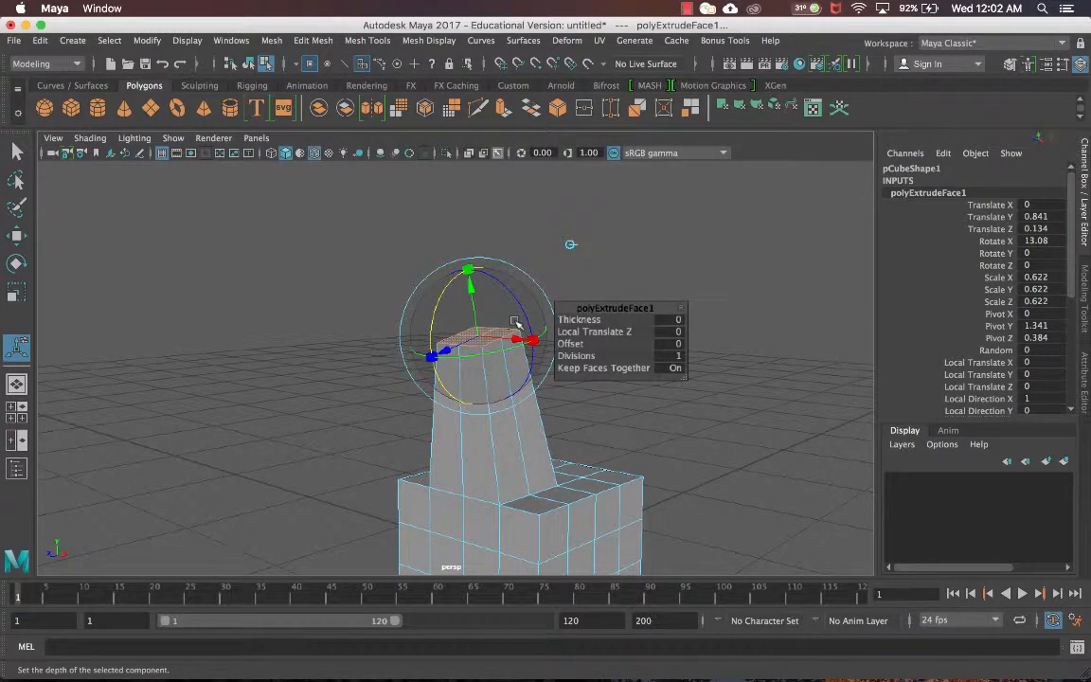
mouse_move(490, 322)
right_mouse_down("shift")
mouse_move(491, 356)
mouse_move(491, 323)
right_mouse_up("shift")
key("ctrl+e")
middle_click_drag(524, 246, 517, 271, "alt")
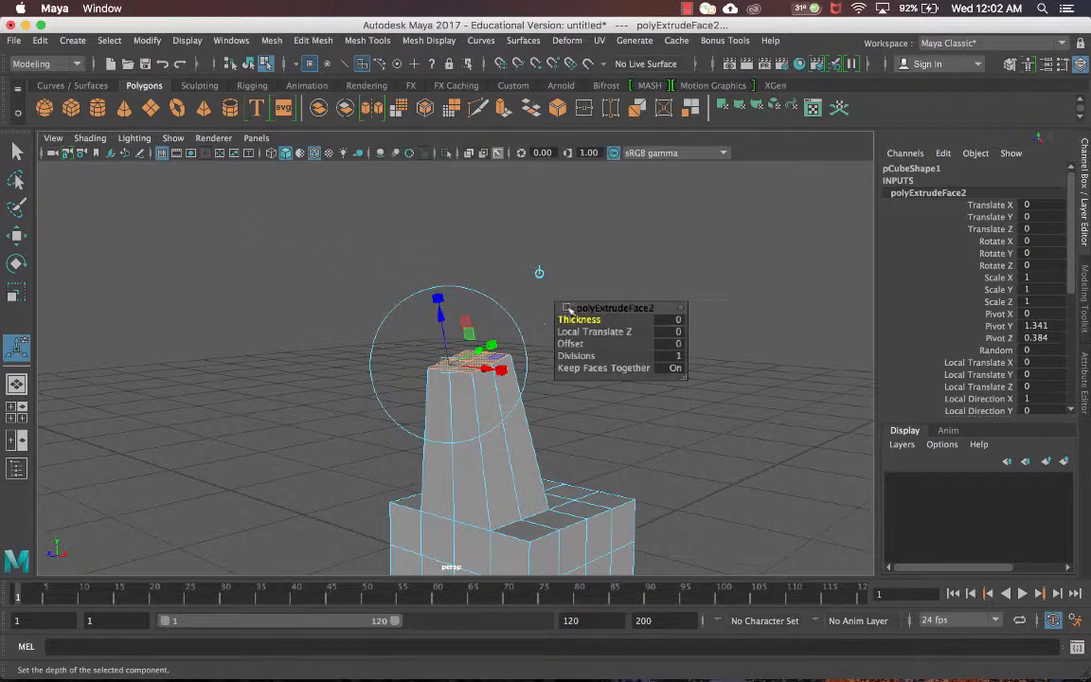
left_click_drag(559, 272, 485, 269, "alt")
left_click_drag(425, 311, 419, 231, "alt")
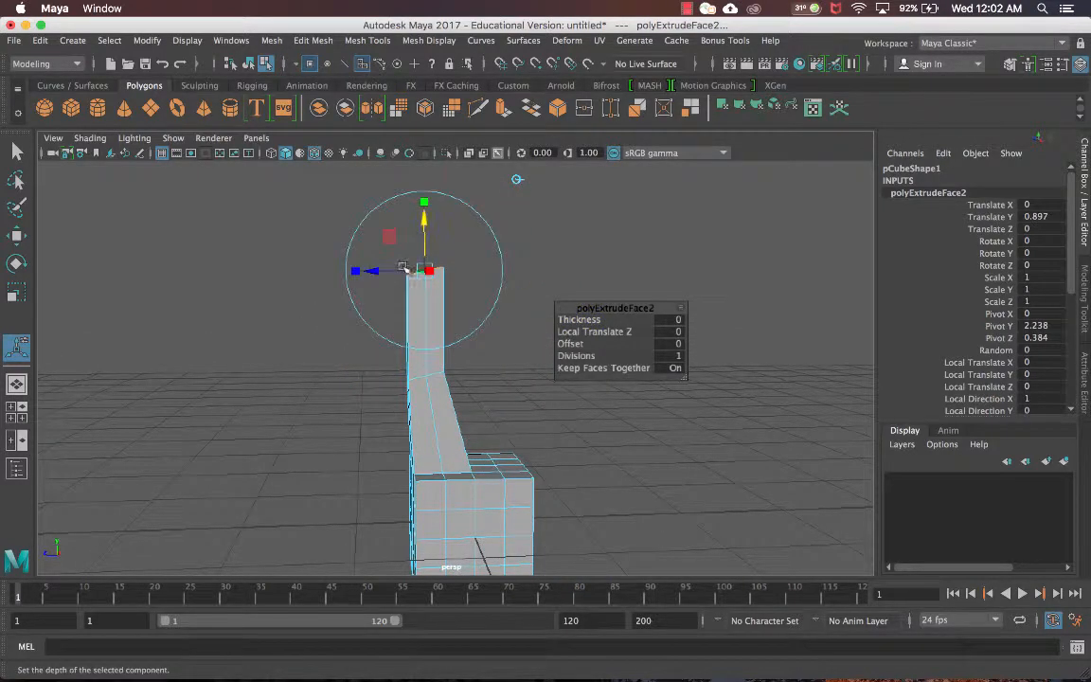
left_click_drag(407, 273, 344, 277)
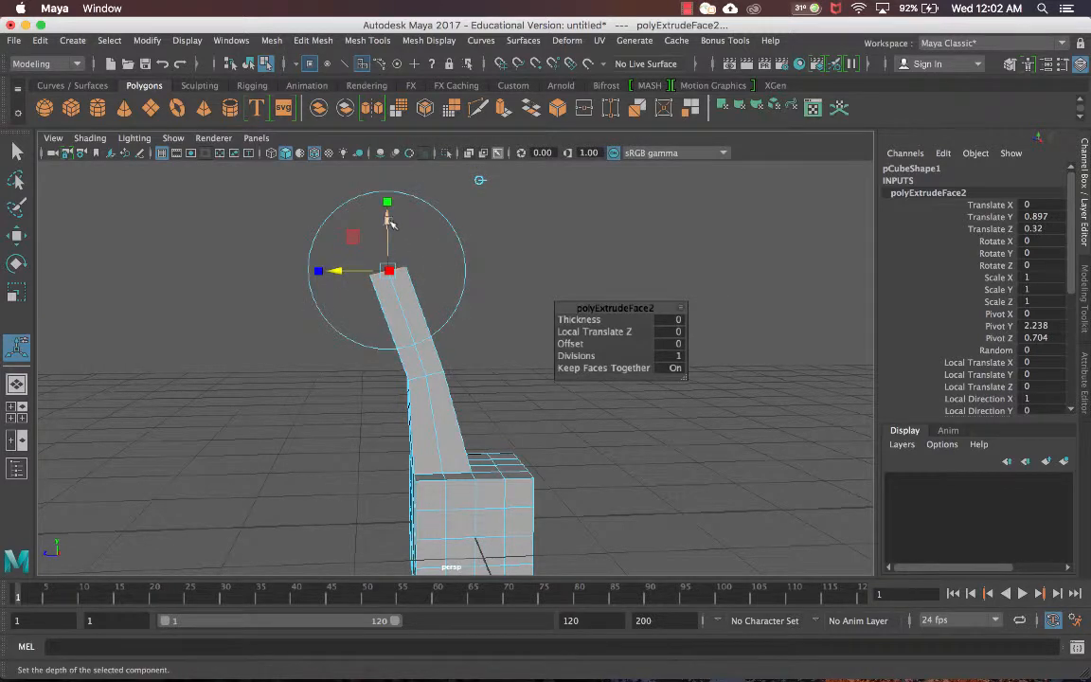
left_click_drag(389, 220, 388, 249)
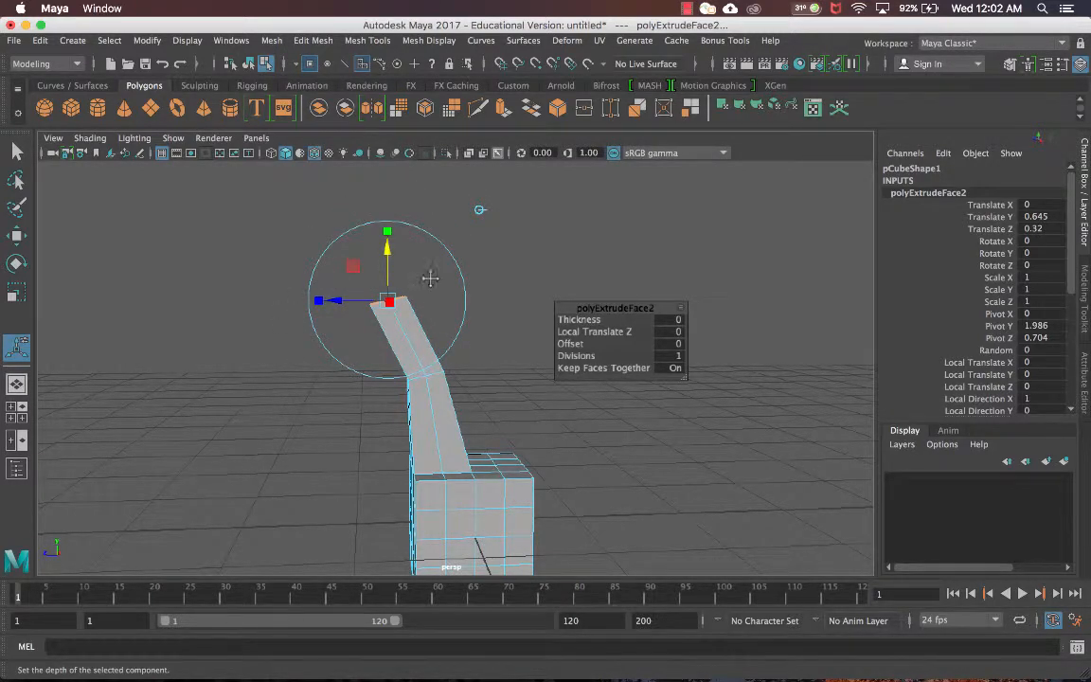
Step: Rotate the second segment's end faces about 29.57 degrees around X and scale them uniformly to about 0.7
middle_click_drag(430, 278, 472, 309, "alt")
scroll(474, 311, "up", 3)
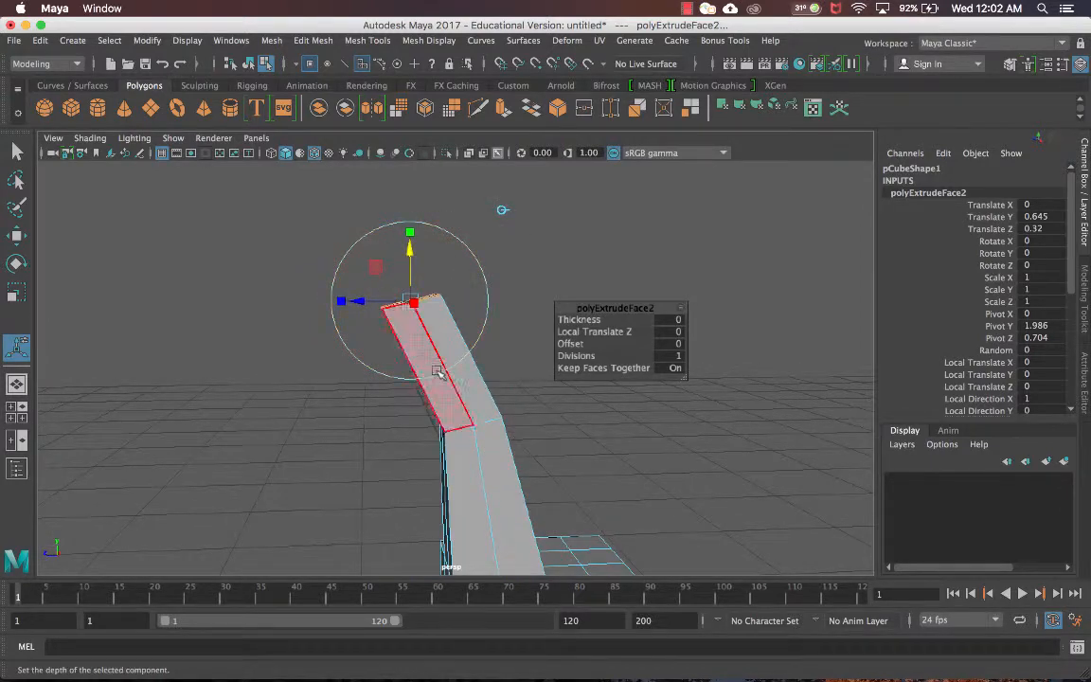
left_click(459, 243)
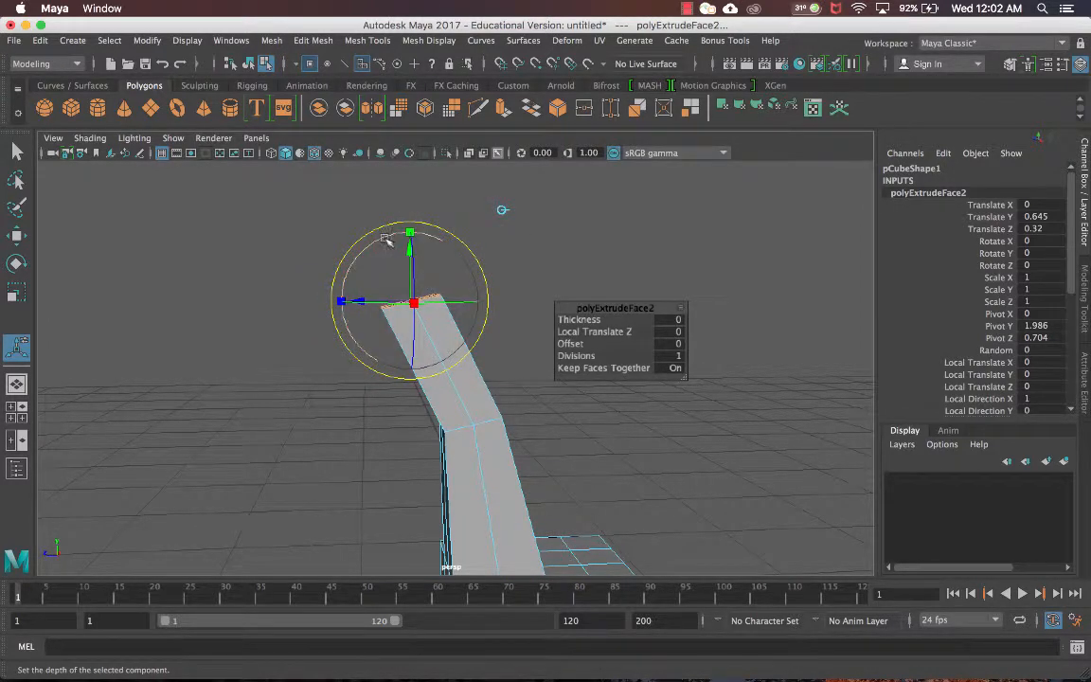
left_click_drag(387, 243, 434, 304)
left_click(441, 252)
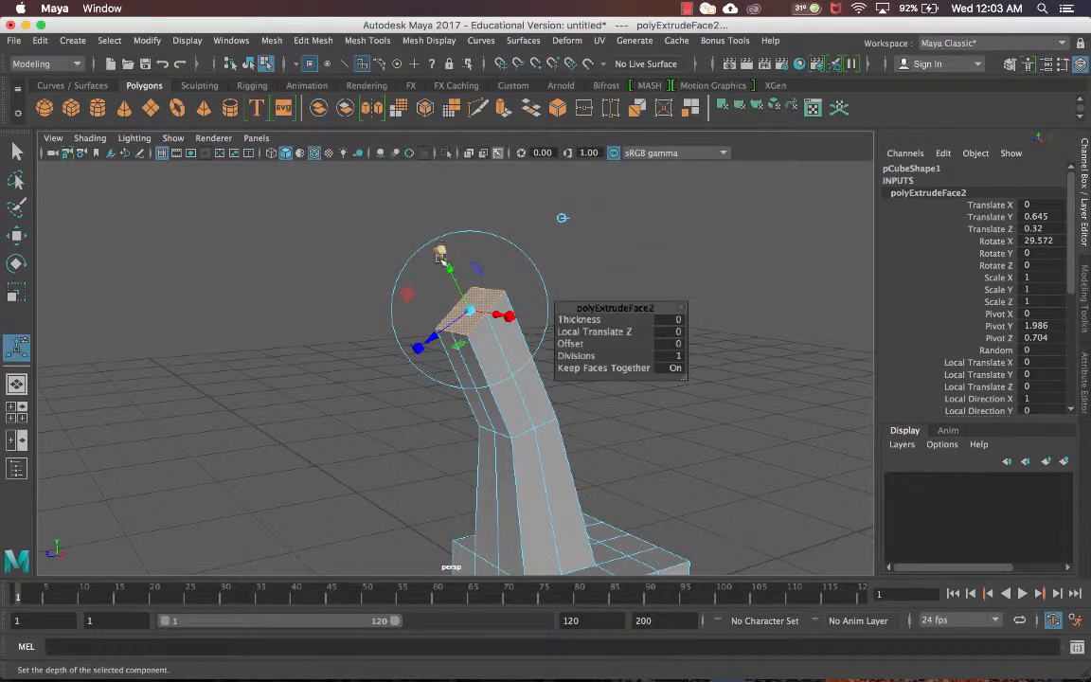
left_click_drag(471, 313, 458, 320)
Step: Extrude a third segment from the end faces about 0.502 along local Z and shift its end about -0.142 along local Y
middle_click_drag(479, 341, 480, 274, "alt")
left_click_drag(479, 274, 454, 282, "alt")
scroll(420, 285, "down", 5)
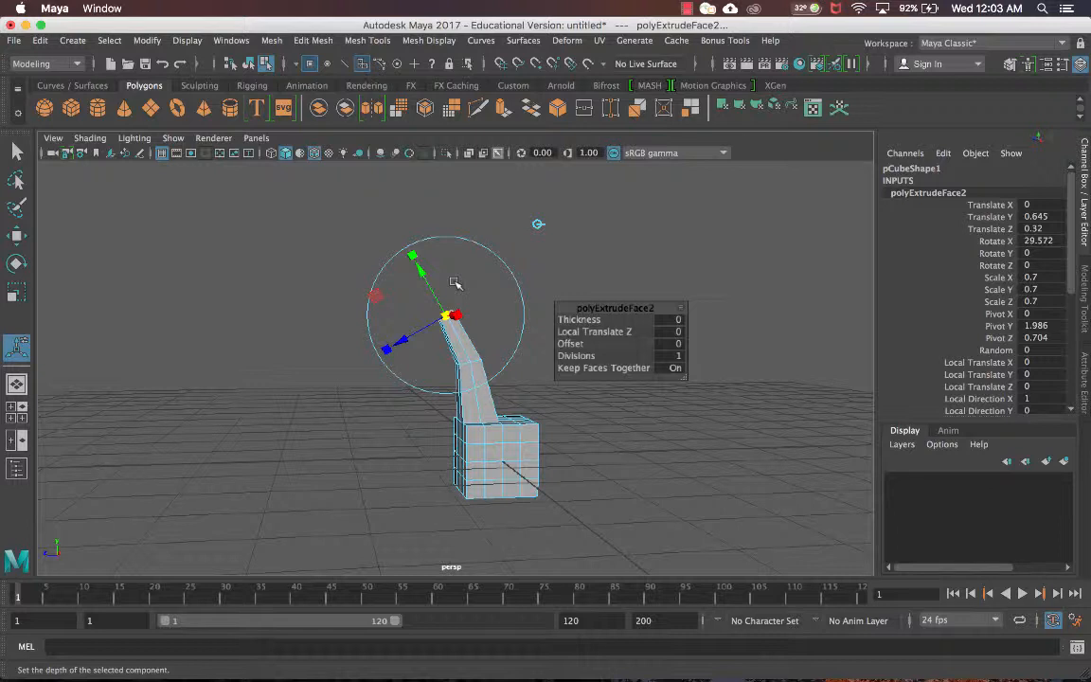
middle_click_drag(458, 315, 478, 328, "alt")
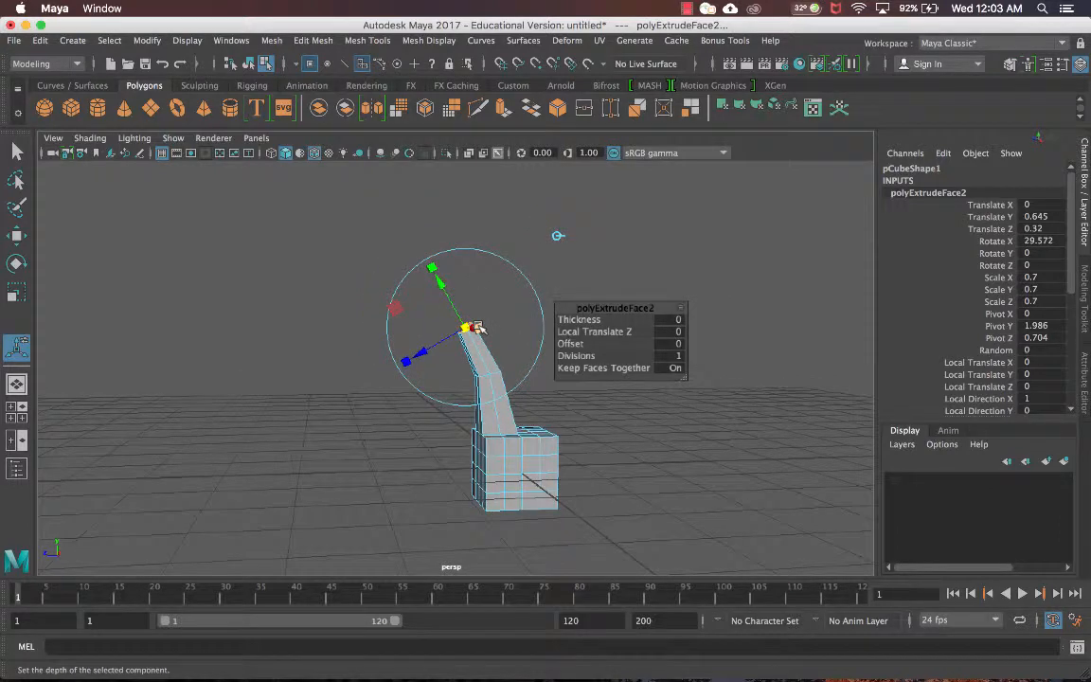
key("ctrl+e")
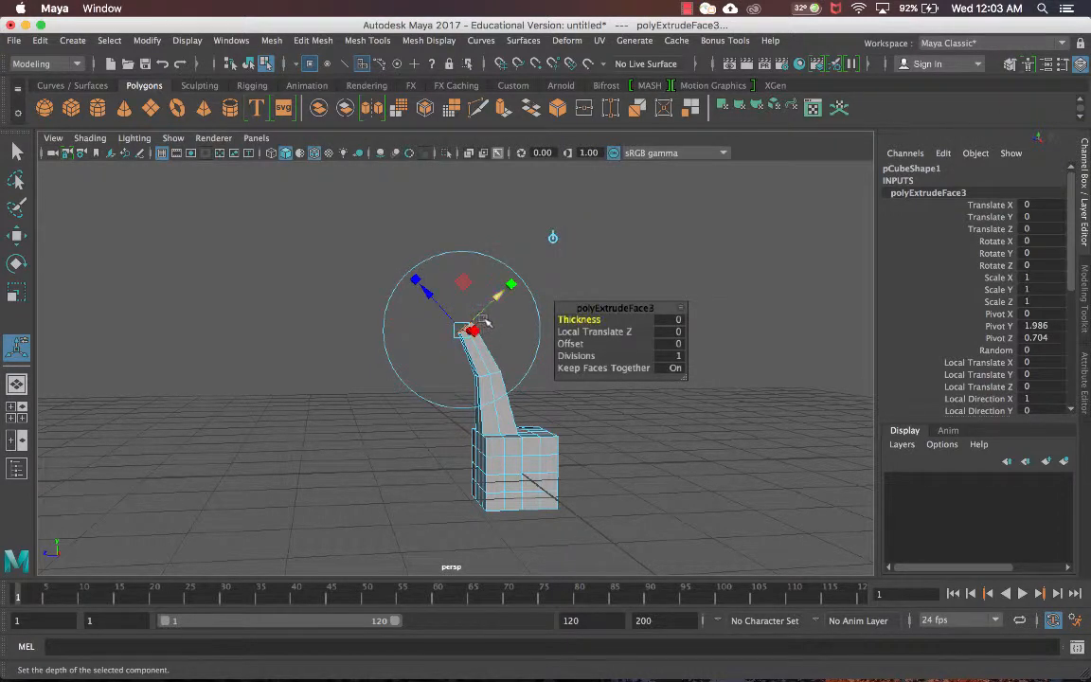
middle_click_drag(490, 325, 517, 360, "alt")
left_click_drag(458, 327, 514, 318)
scroll(479, 317, "up", 3)
middle_click_drag(513, 318, 478, 313, "alt")
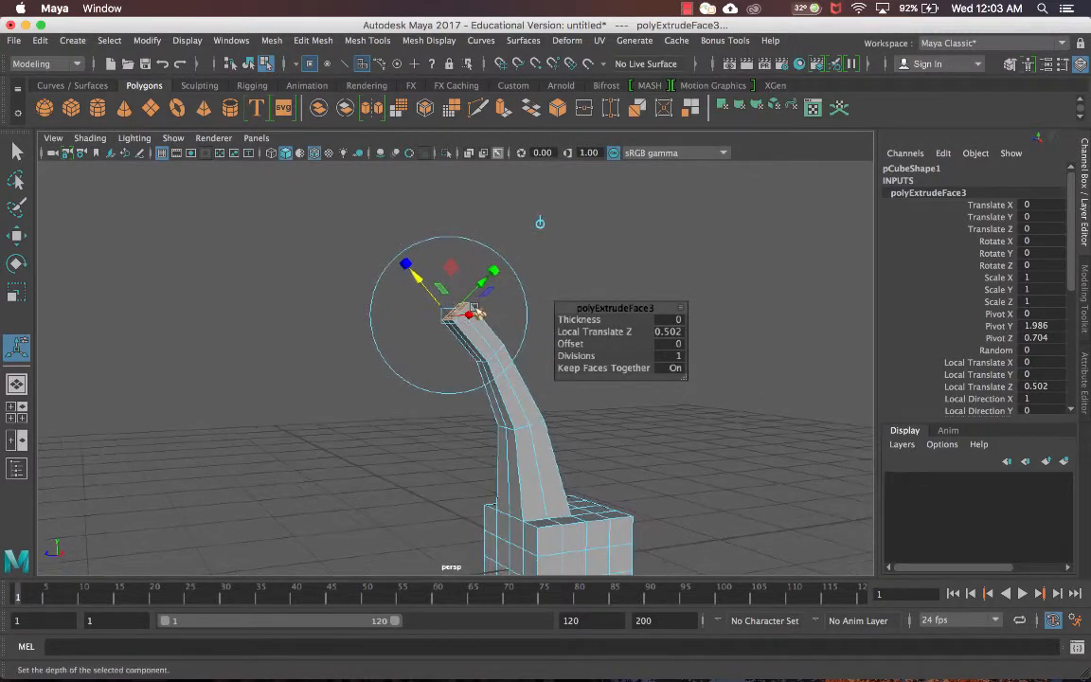
left_click_drag(481, 288, 448, 340)
left_click(434, 328)
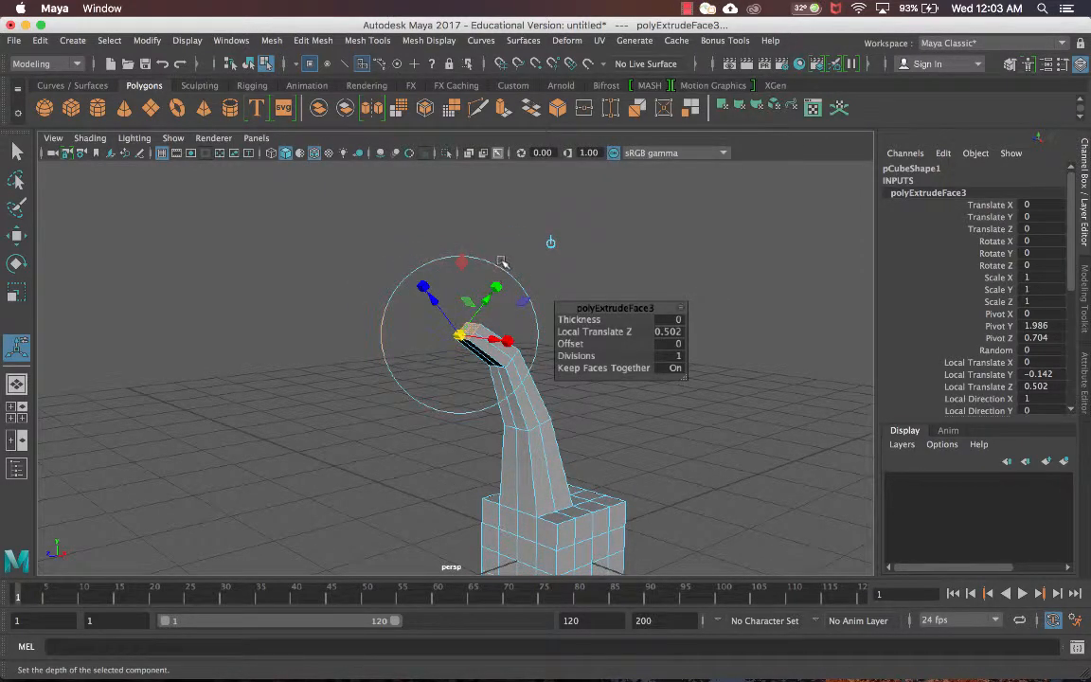
Step: Adjust the third segment's end faces to about 0.438 along local Z and -0.18 along local Y
mouse_move(487, 261)
left_mouse_down("alt")
mouse_move(471, 282)
mouse_move(358, 317)
mouse_move(387, 365)
left_mouse_up("alt")
left_click_drag(423, 337, 397, 327, "alt")
left_click_drag(405, 274, 401, 281)
left_click_drag(419, 294, 414, 324, "alt")
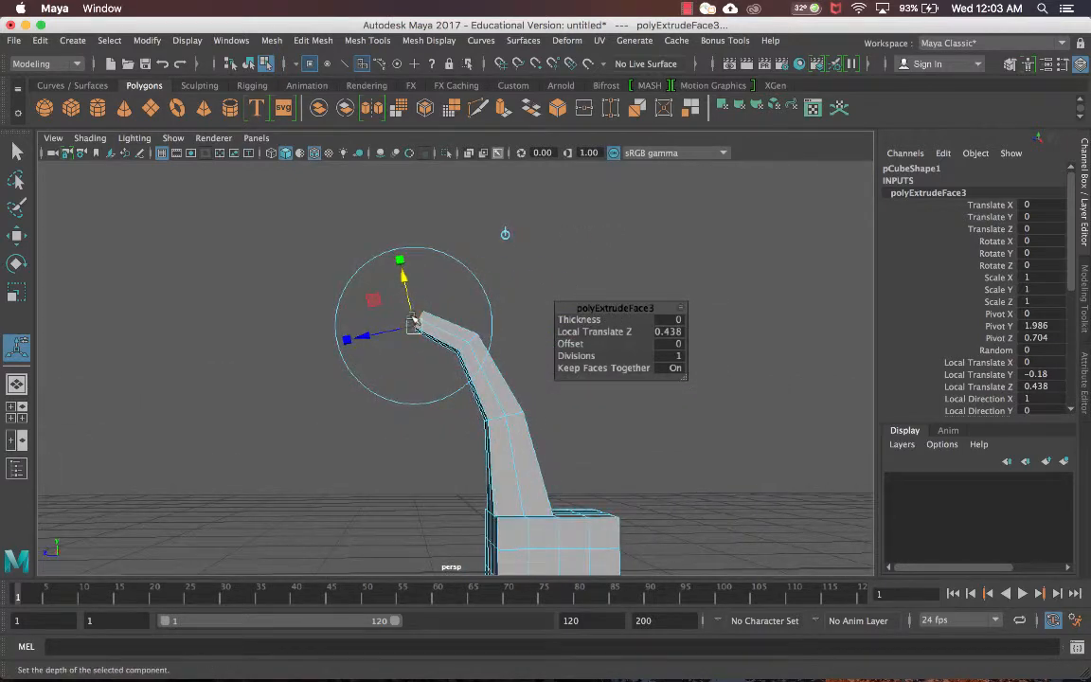
middle_click_drag(451, 337, 442, 273, "alt")
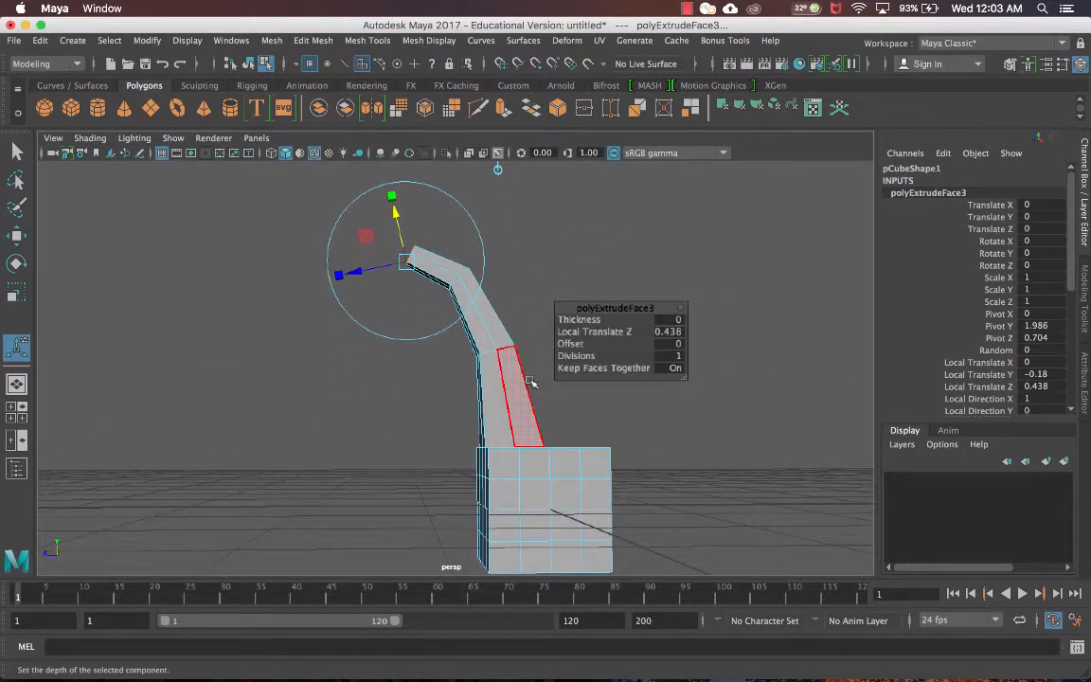
Step: Extrude a fourth segment from the column's end faces, offsetting it about 0.319 in local Z and -0.313 in local Y
middle_click_drag(517, 368, 521, 404, "alt")
key("g")
left_click_drag(395, 298, 326, 308)
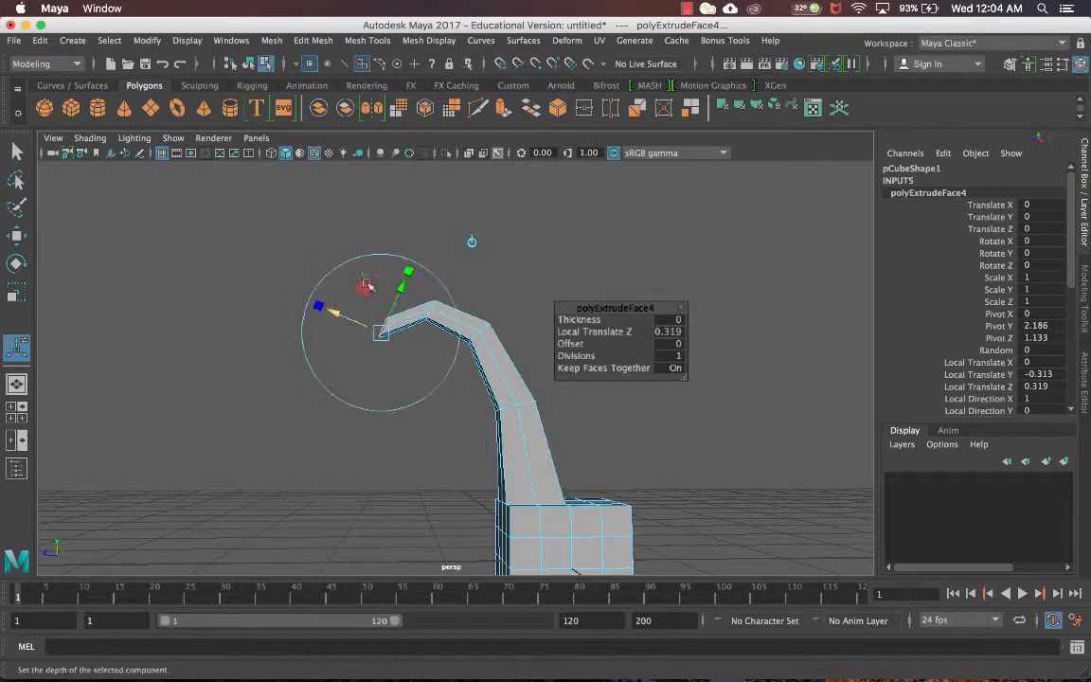
left_click(425, 271)
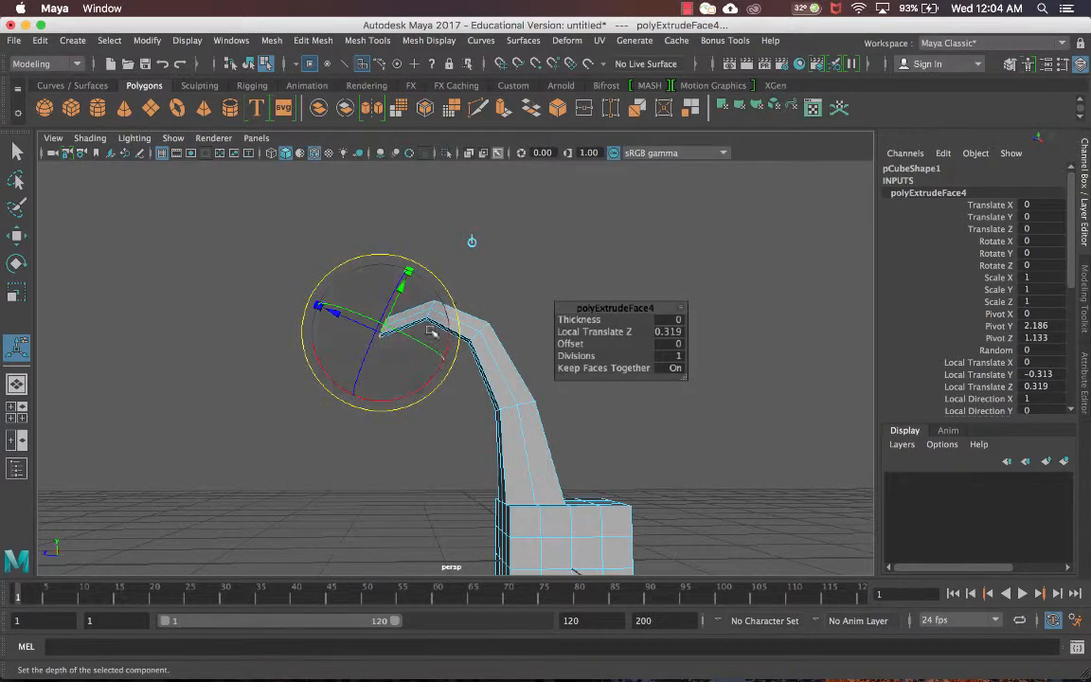
left_click_drag(427, 381, 508, 276)
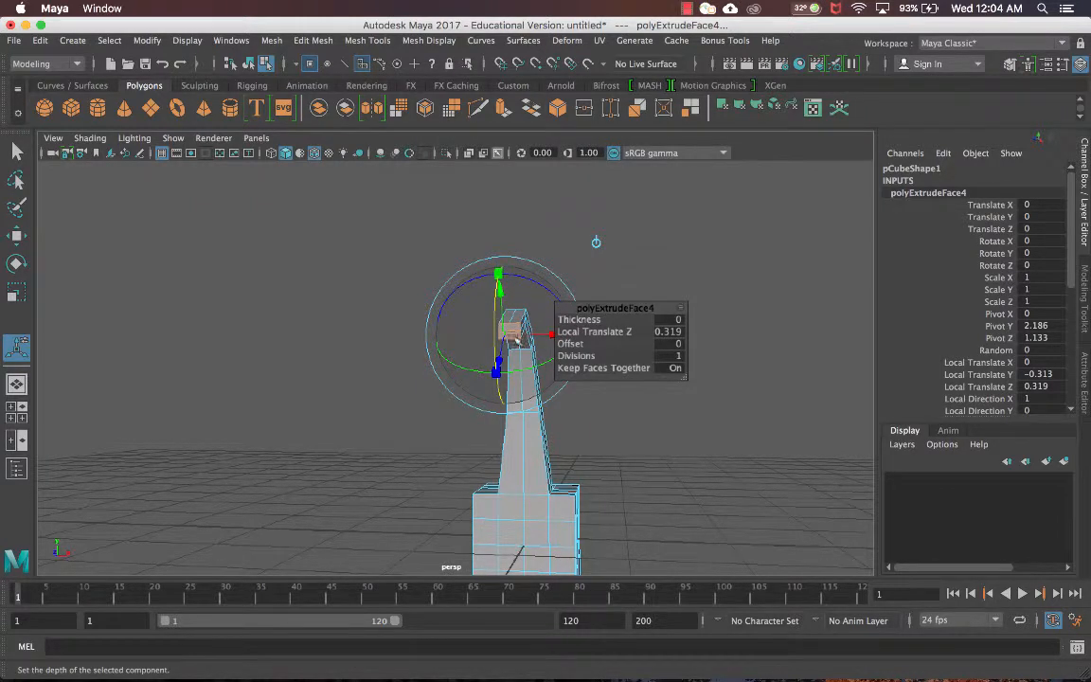
left_click_drag(516, 341, 402, 361, "alt")
Step: Leave face editing and return the whole mesh to object selection mode
right_click_drag(488, 248, 481, 325)
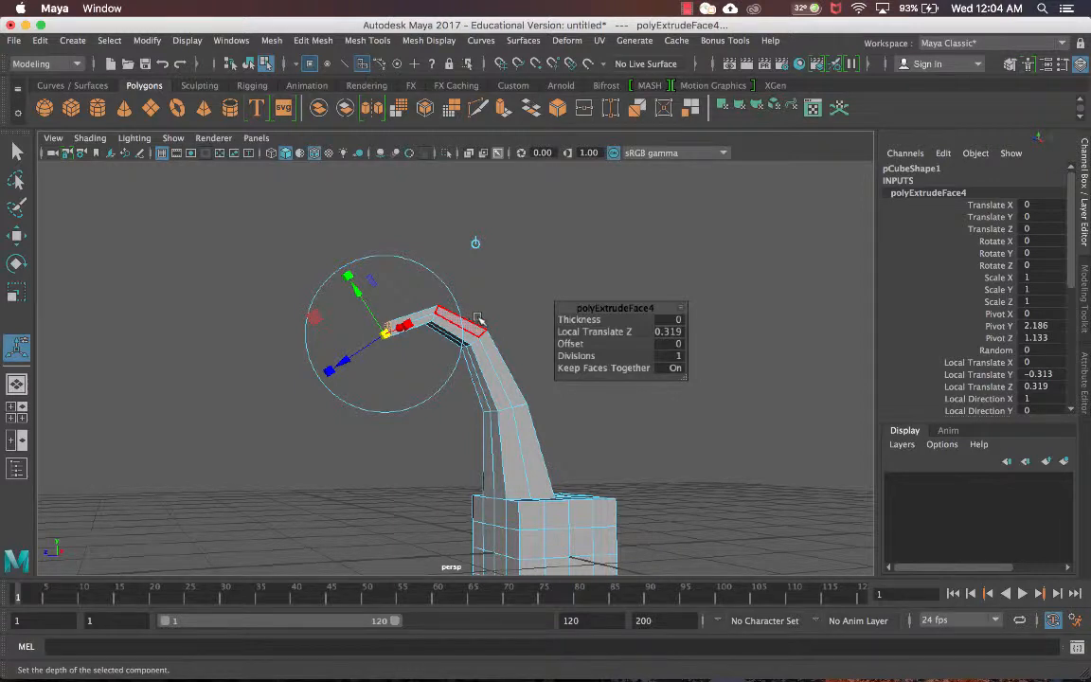
right_click_drag(482, 248, 547, 232)
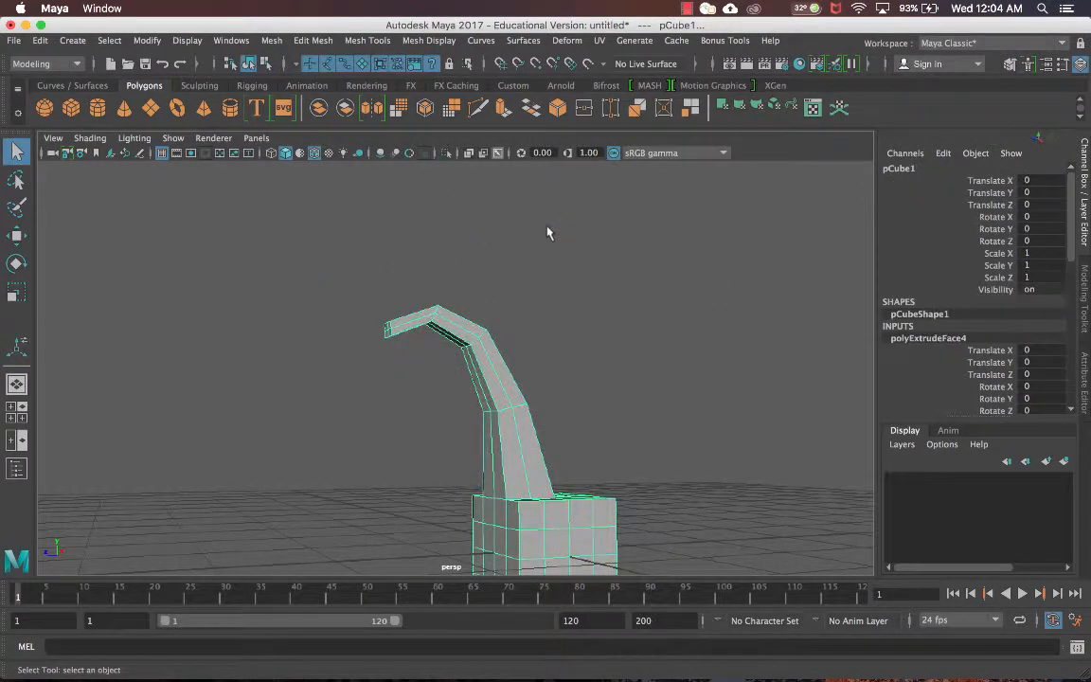
scroll(547, 231, "down", 5)
left_click_drag(597, 270, 590, 282, "alt")
scroll(590, 283, "up", 4)
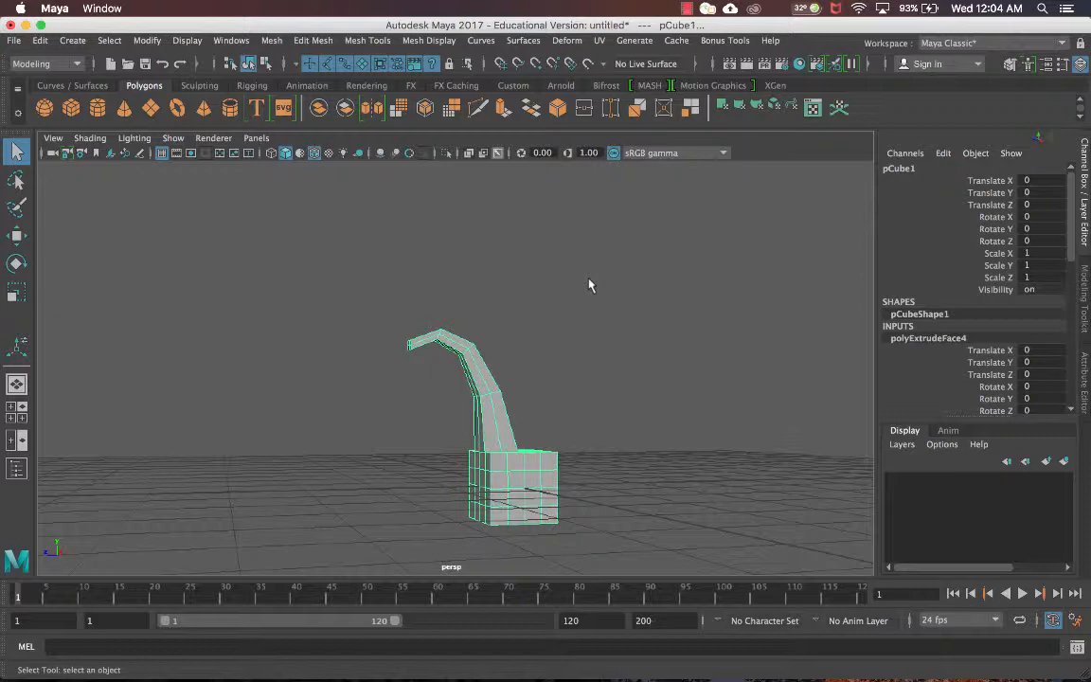
scroll(608, 459, "up", 6)
left_click_drag(609, 457, 606, 383, "alt")
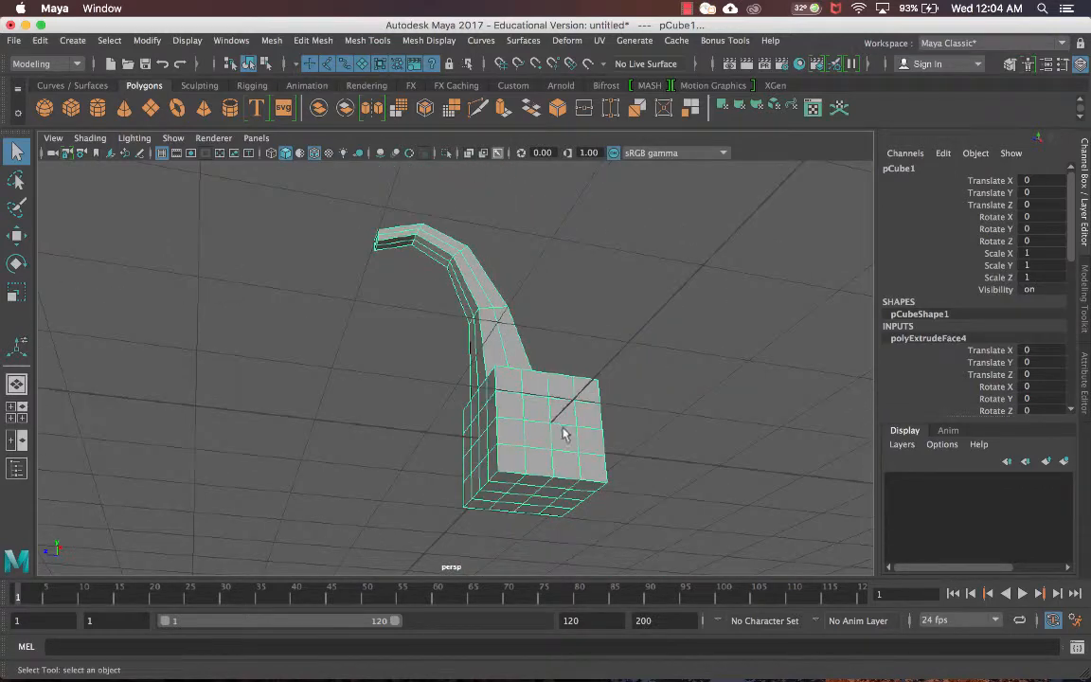
Step: Switch to face selection and select two corner faces along one edge of the cube's underside
scroll(584, 429, "down", 3)
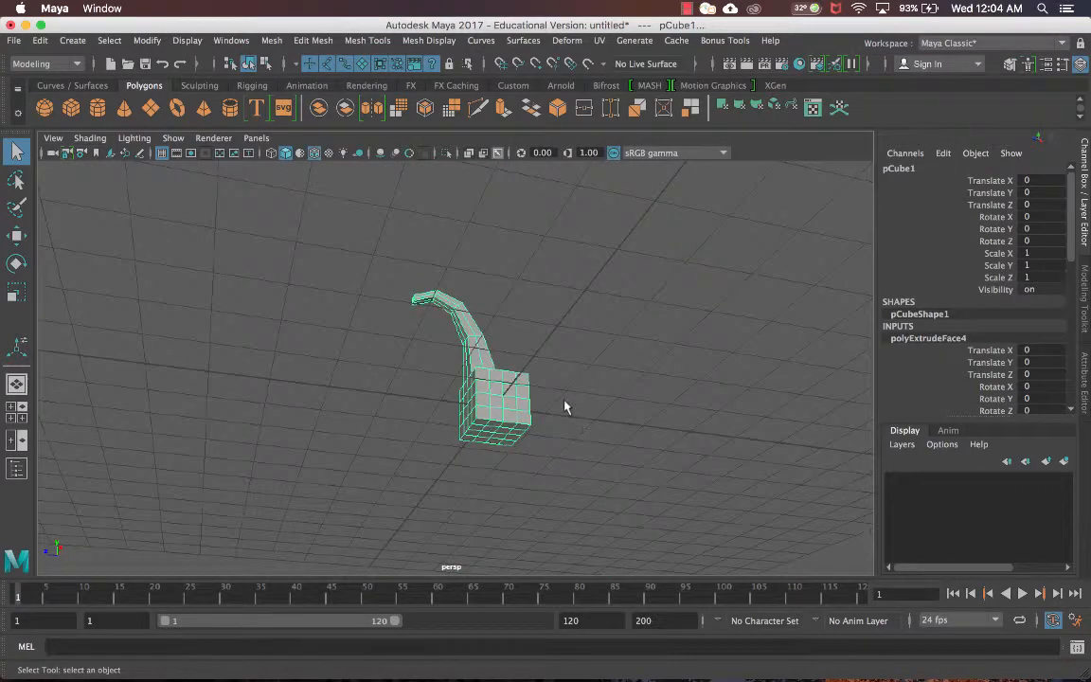
left_click_drag(565, 407, 593, 404, "alt")
scroll(592, 405, "up", 5)
middle_click_drag(607, 431, 603, 357, "alt")
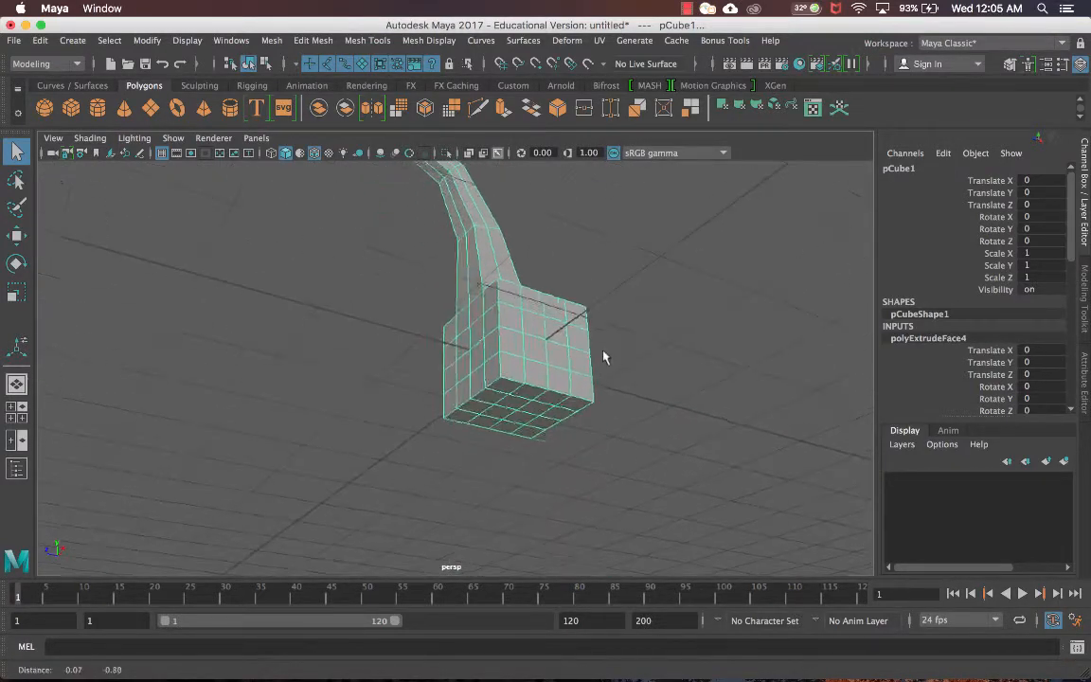
scroll(601, 355, "up", 2)
left_click_drag(601, 356, 592, 355, "alt")
middle_click_drag(592, 354, 593, 416, "alt")
left_click_drag(593, 416, 594, 396, "alt")
middle_click_drag(595, 396, 593, 354, "alt")
scroll(592, 360, "up", 4)
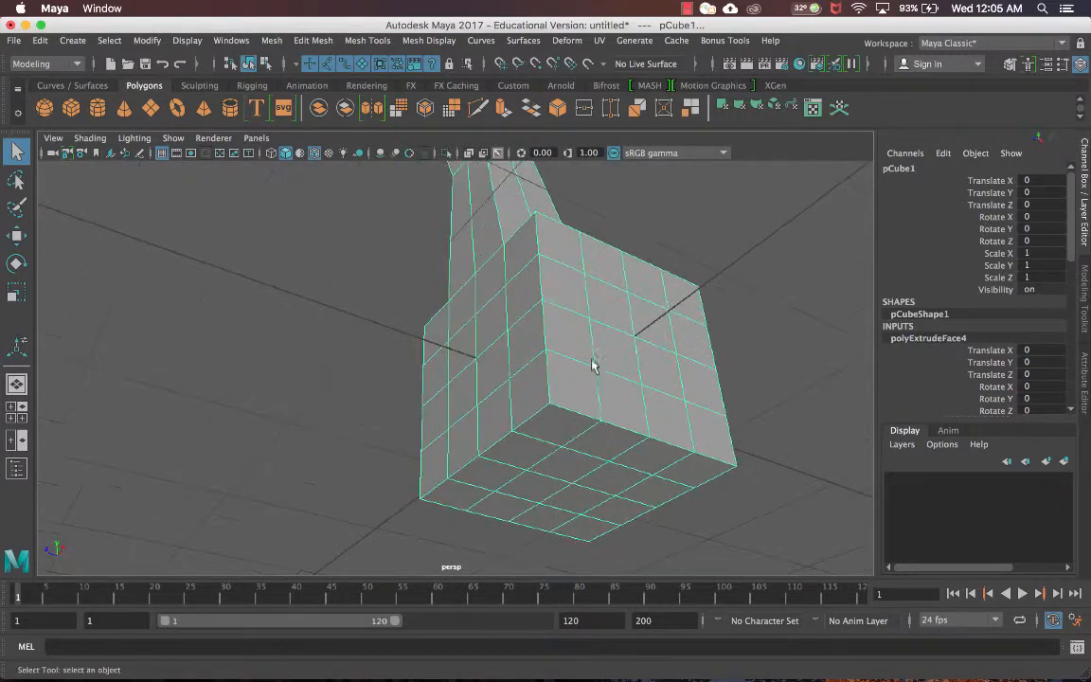
right_click_drag(588, 249, 589, 284)
left_click(601, 305)
left_click_drag(592, 338, 503, 393, "alt")
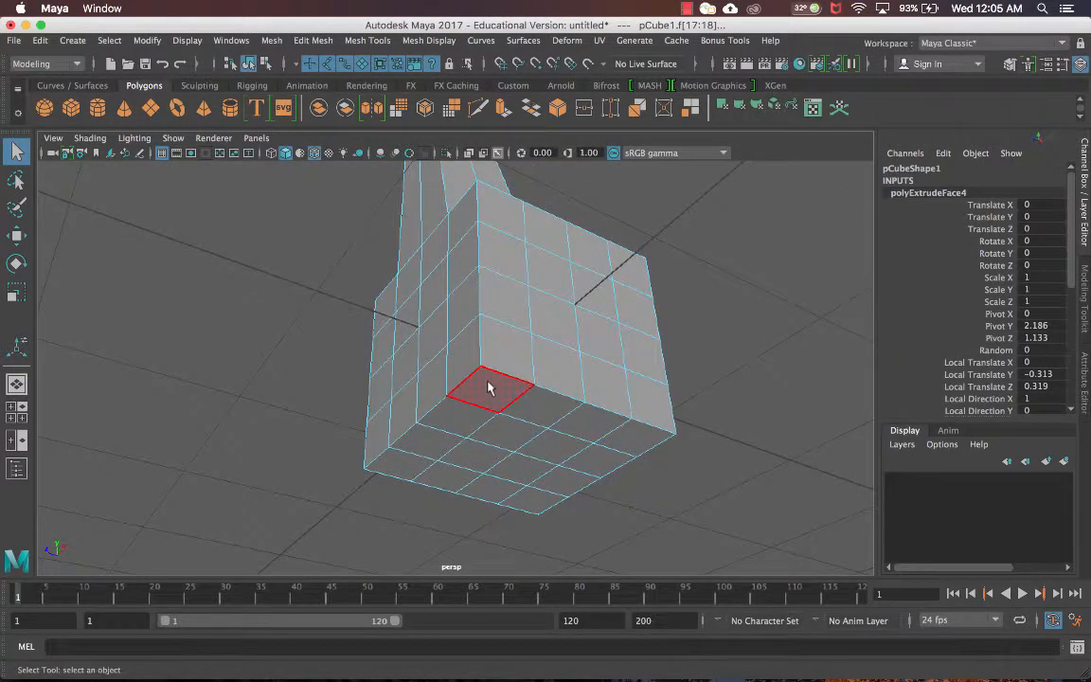
left_click(488, 387)
left_click(630, 435, "shift")
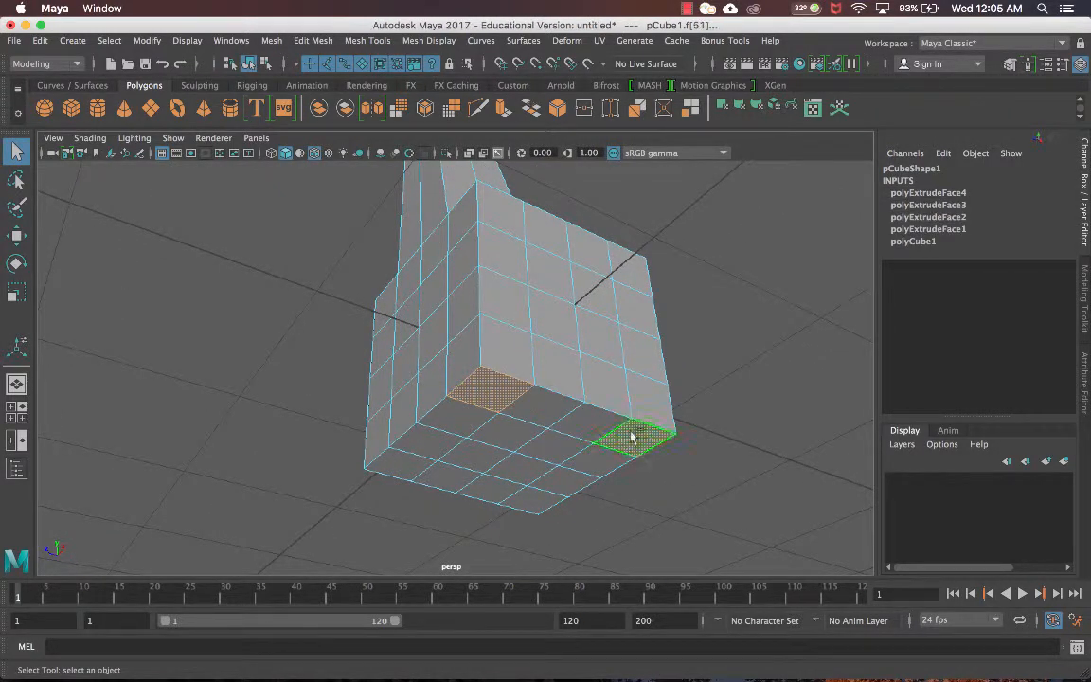
Step: Extrude the two selected underside corner faces about 0.638 along local Z to form a pair of legs
scroll(555, 373, "down", 8)
left_click_drag(556, 386, 494, 397, "alt")
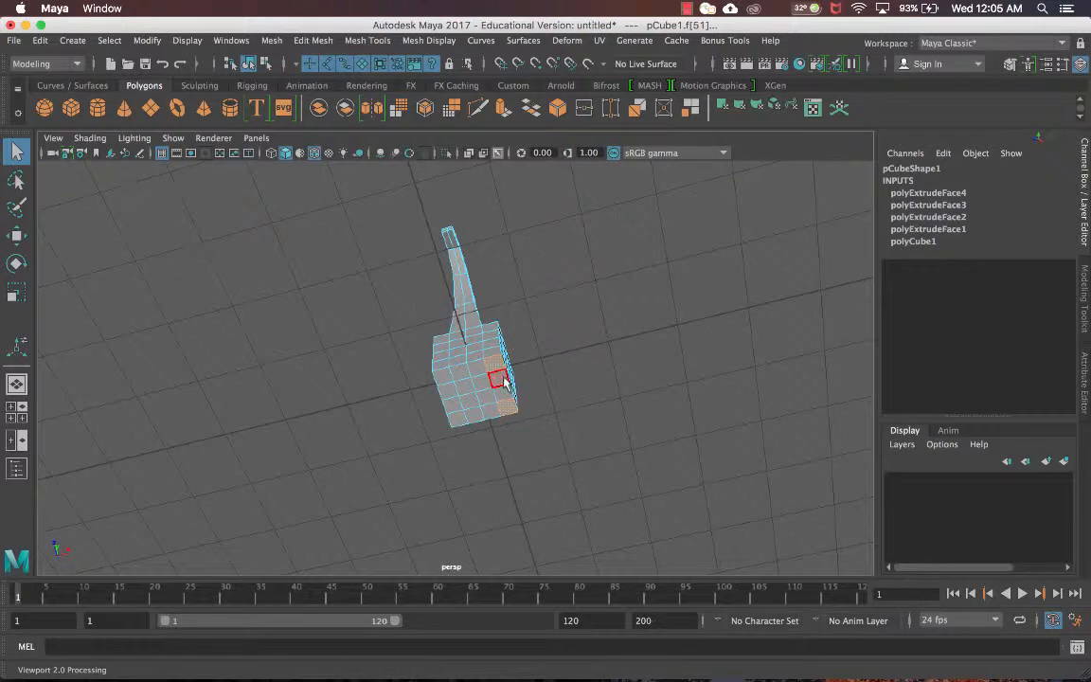
left_click_drag(396, 256, 358, 316, "alt")
scroll(354, 320, "up", 3)
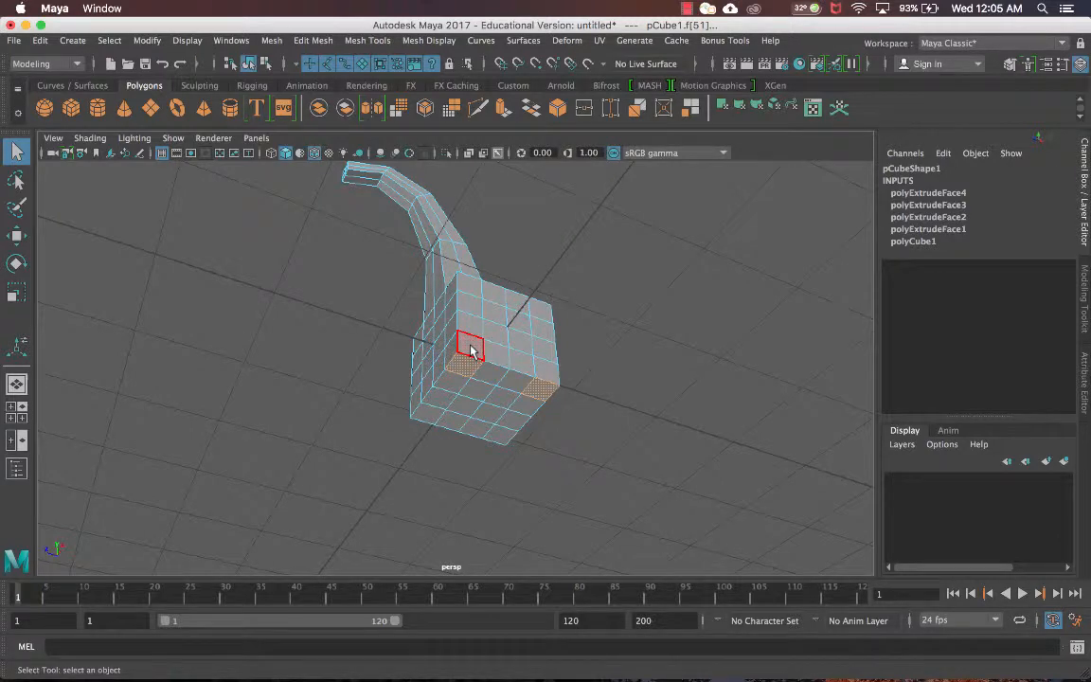
right_click_drag(445, 322, 455, 362, "shift")
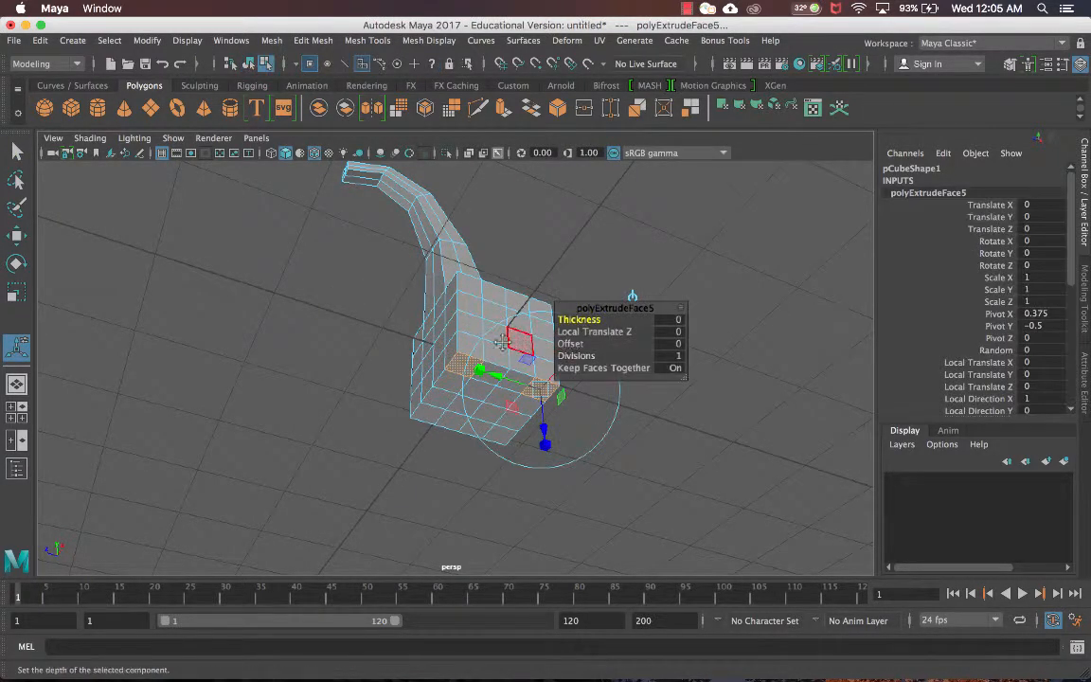
left_click_drag(514, 354, 410, 368, "alt")
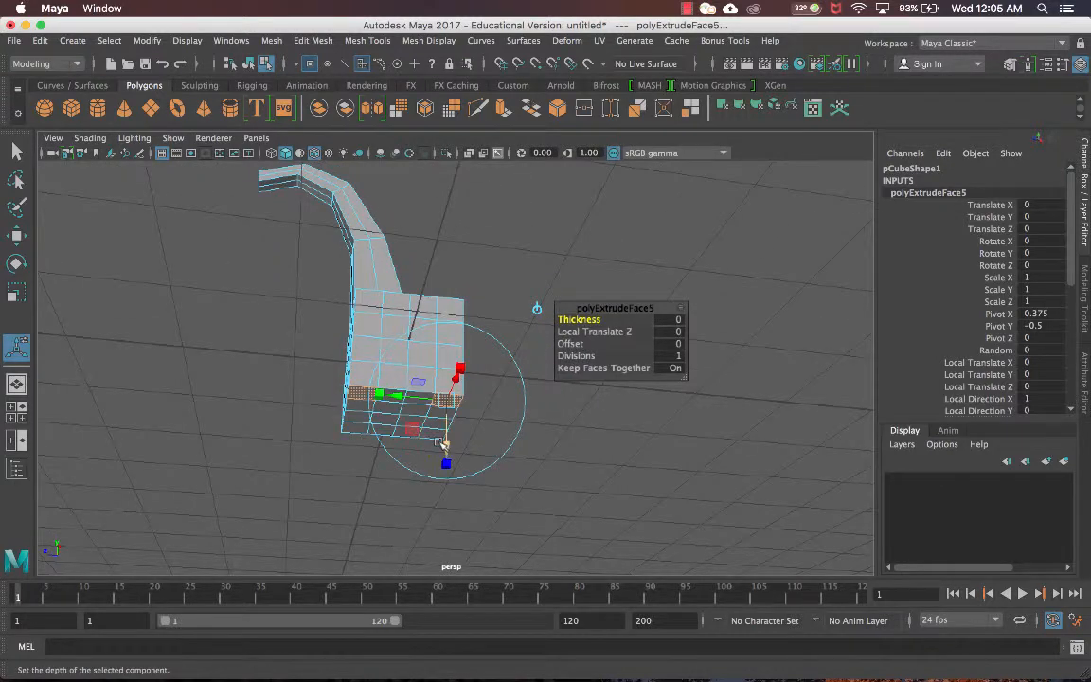
mouse_move(447, 446)
left_mouse_down()
mouse_move(442, 518)
mouse_move(447, 433)
left_mouse_up()
scroll(445, 431, "up", 5)
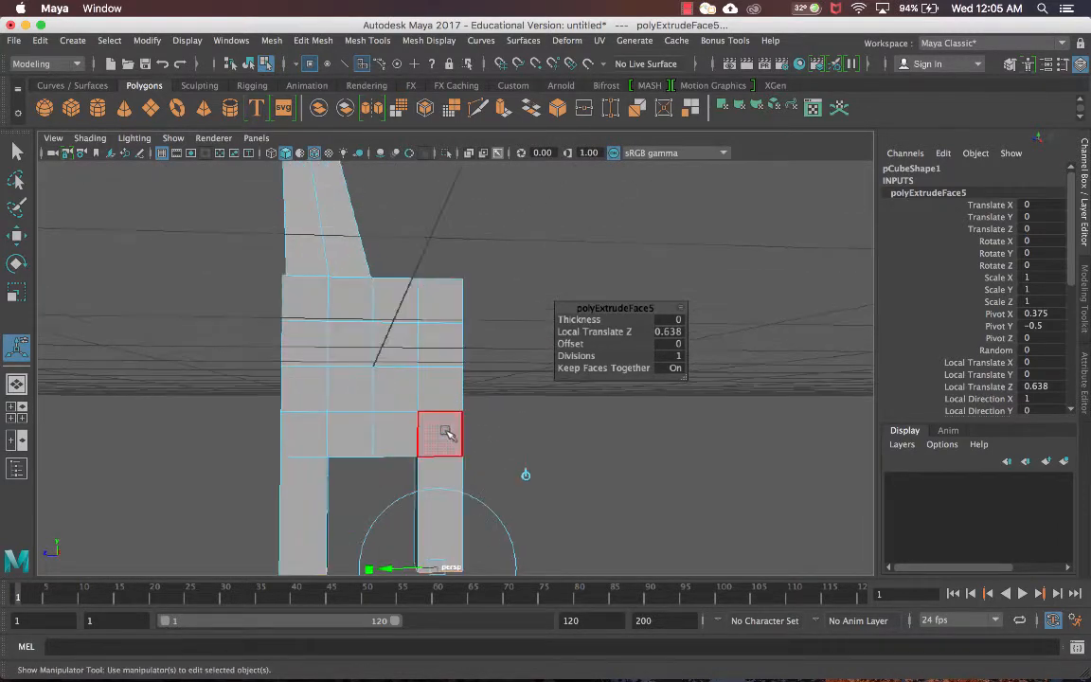
middle_click_drag(448, 432, 412, 363, "alt")
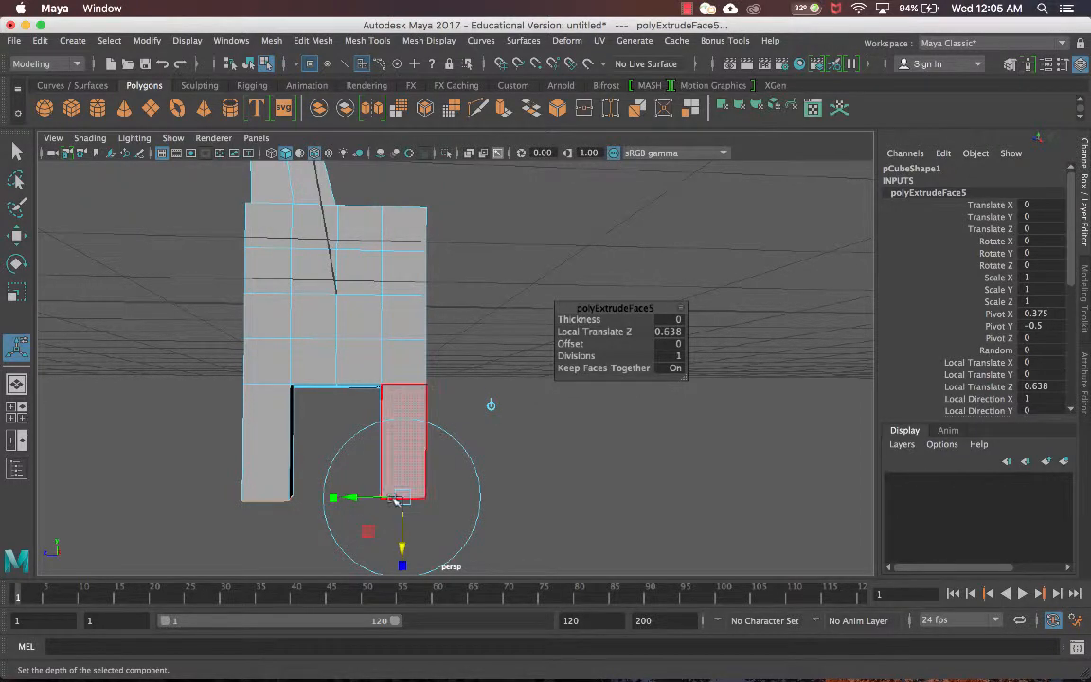
Step: Try scaling up each leg's bottom face uniformly around its own centre, and undo the scaling
scroll(445, 439, "up", 4)
left_click_drag(439, 470, 493, 423, "alt")
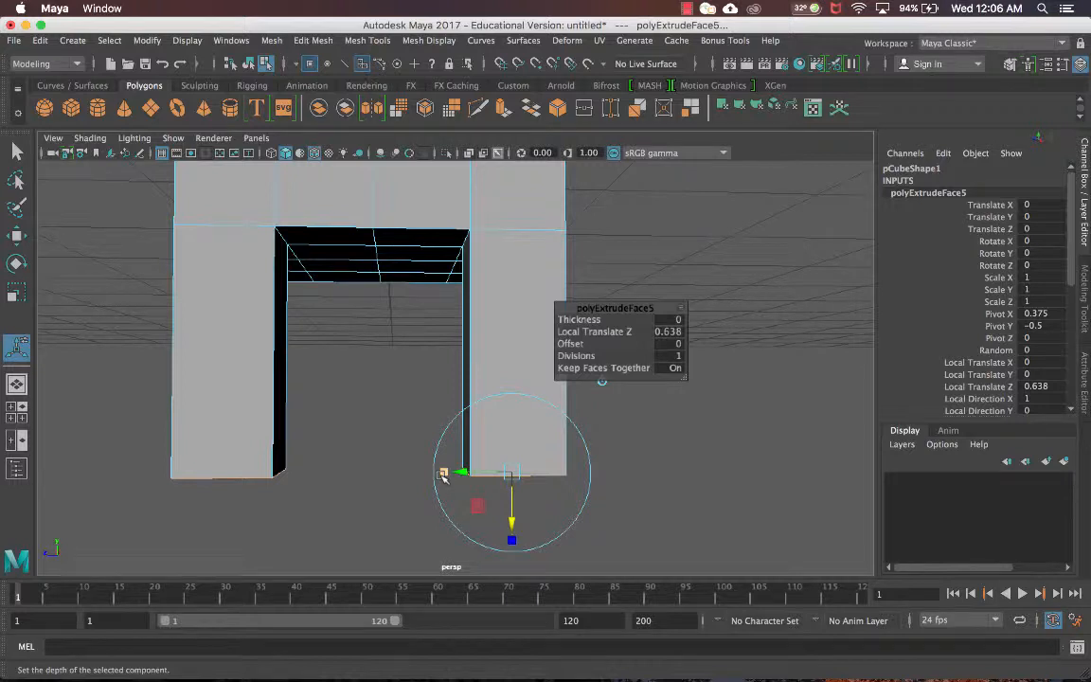
left_click(443, 472)
mouse_move(517, 473)
left_mouse_down()
mouse_move(548, 473)
mouse_move(519, 472)
mouse_move(534, 472)
left_mouse_up()
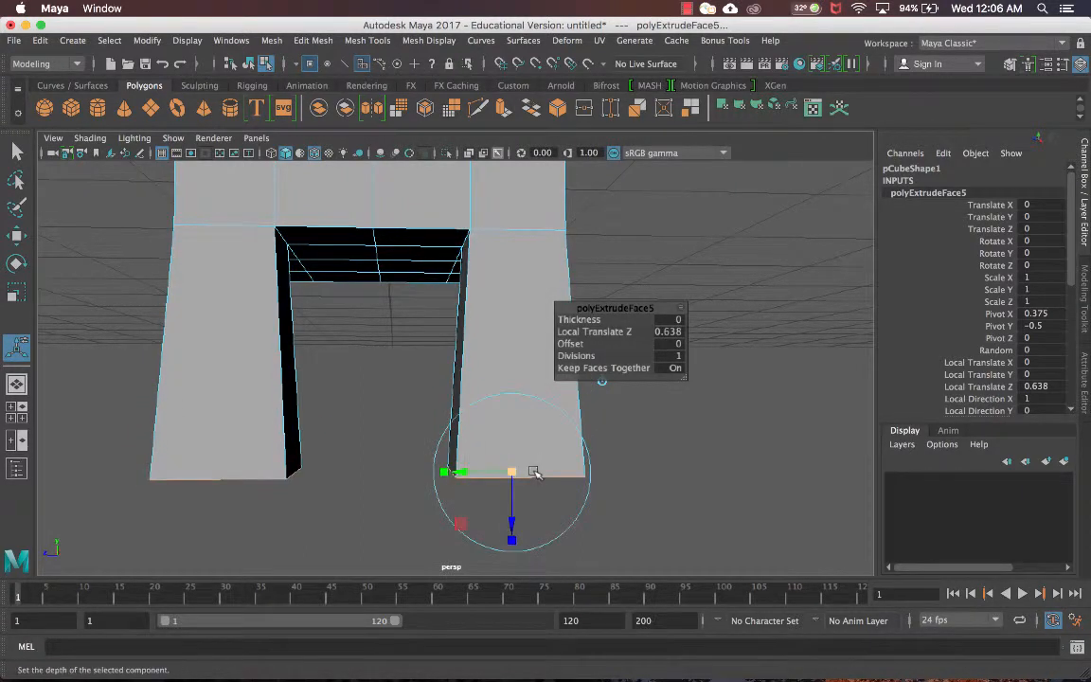
key("z")
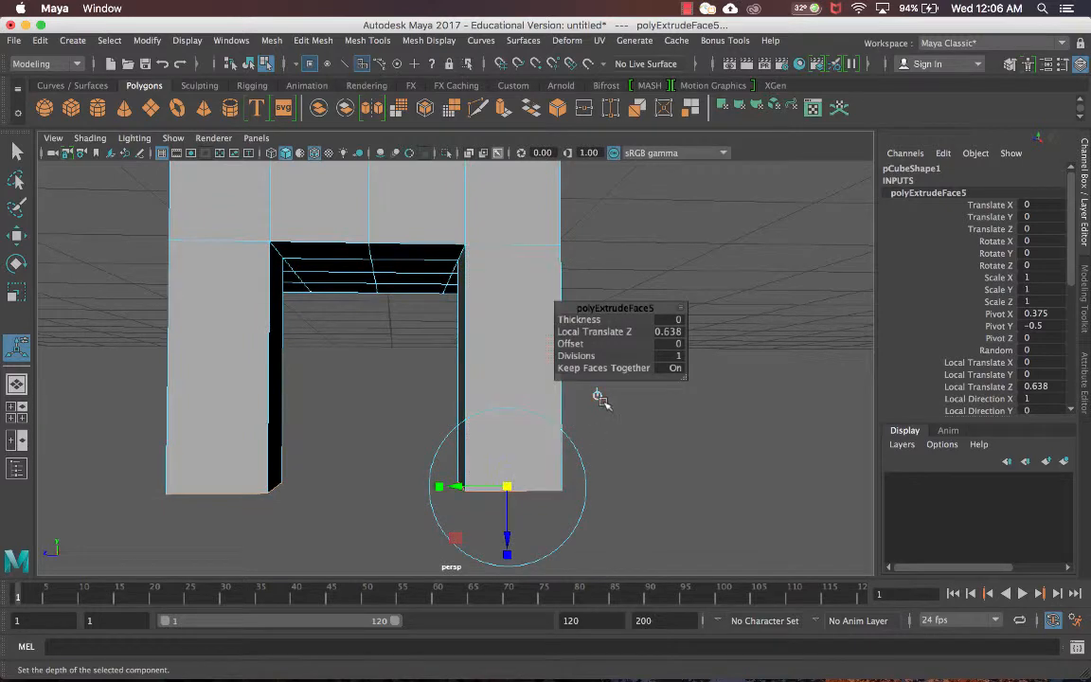
Step: Try scaling both leg ends to about 1.533 around their shared pivot, undo it, and return to the local manipulator
key("z")
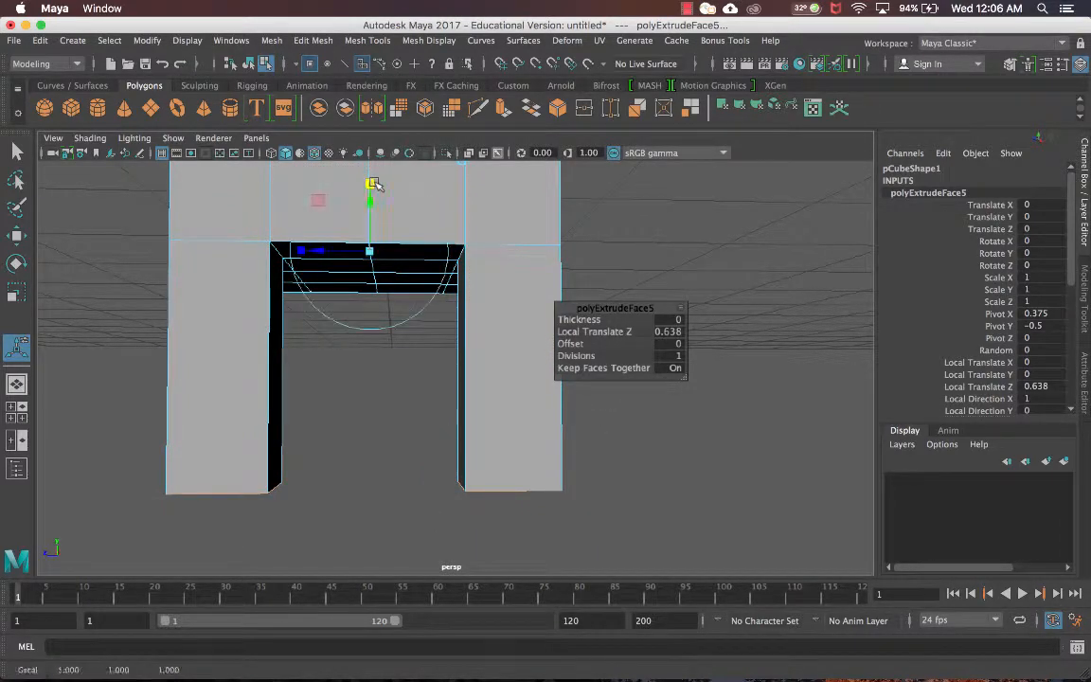
left_click_drag(370, 251, 393, 236)
middle_click_drag(400, 260, 429, 260, "alt")
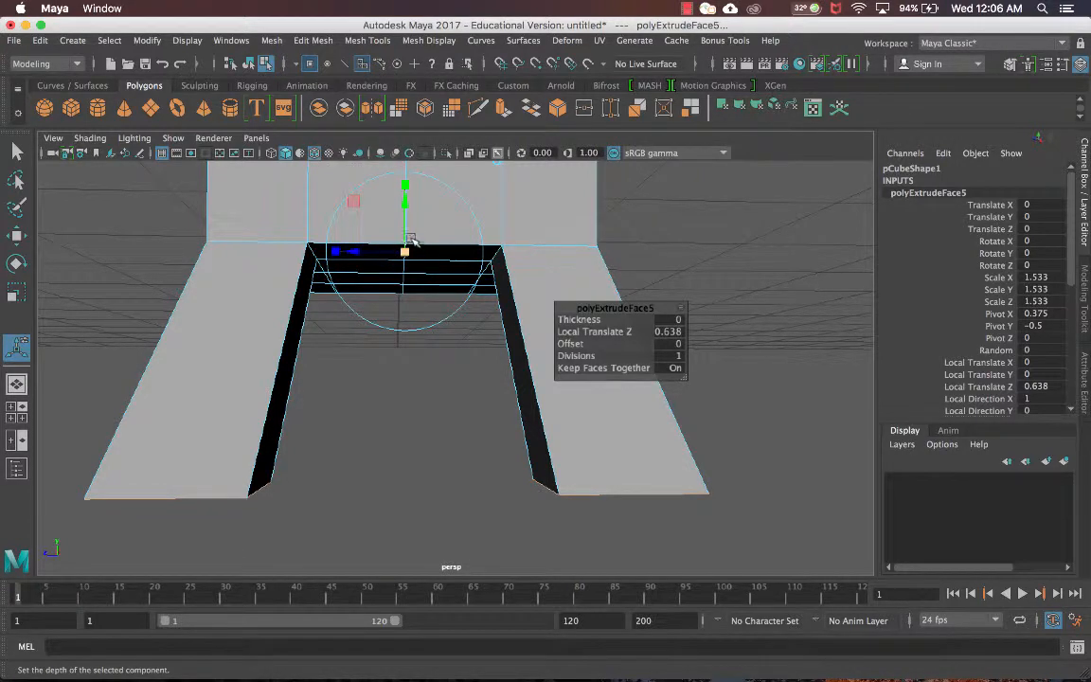
key("ctrl+z")
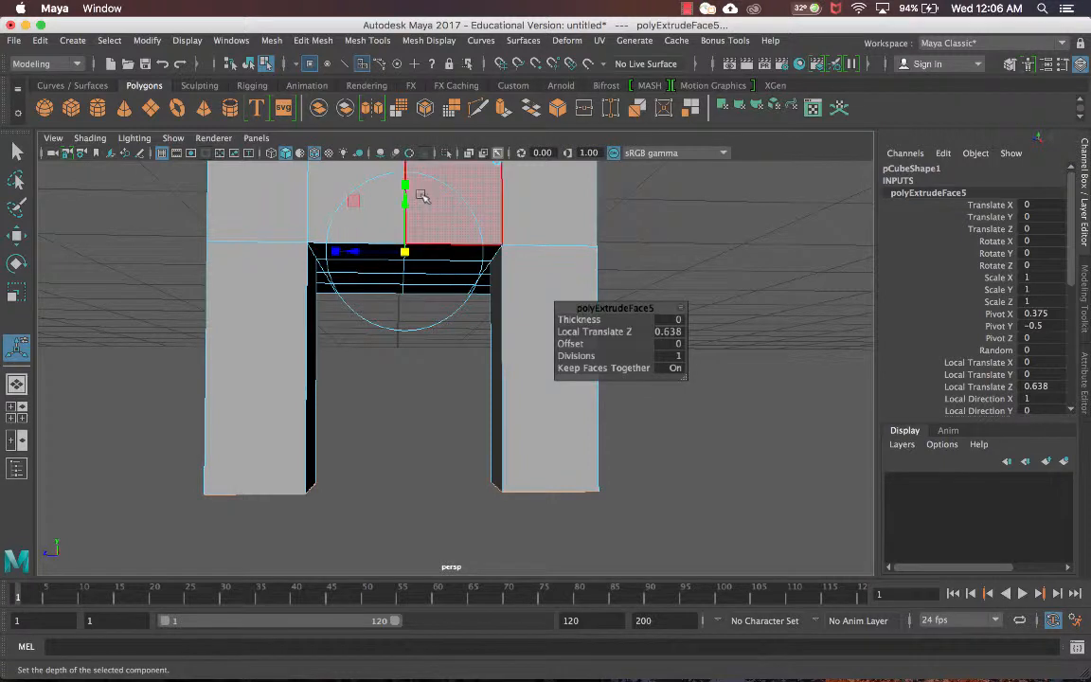
left_click_drag(470, 232, 468, 243, "alt")
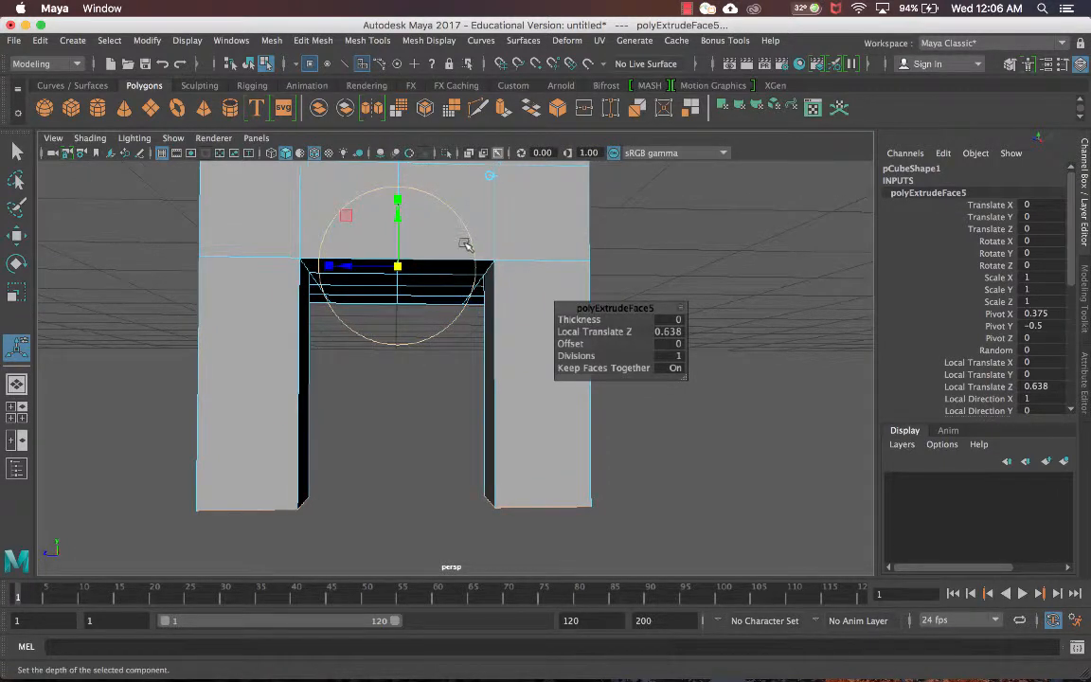
left_click(491, 174)
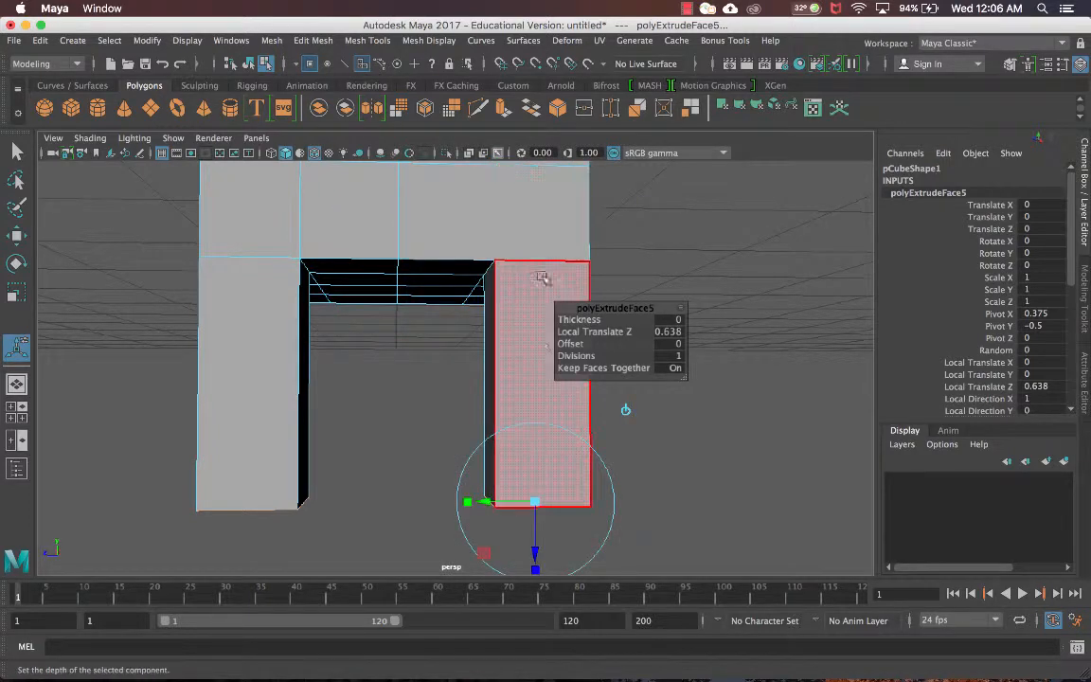
Step: Scale up each leg's bottom face slightly around its own centre and lengthen the legs to about 0.693 along local Z
left_click_drag(545, 344, 512, 273, "alt")
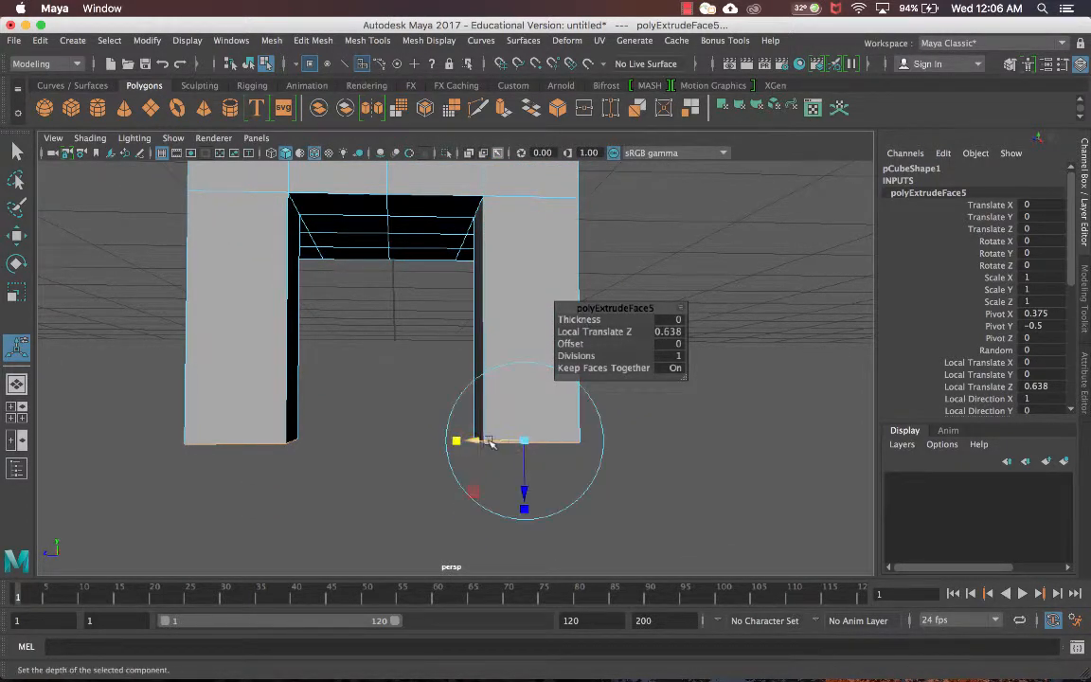
left_click_drag(523, 440, 530, 438)
scroll(531, 432, "down", 6)
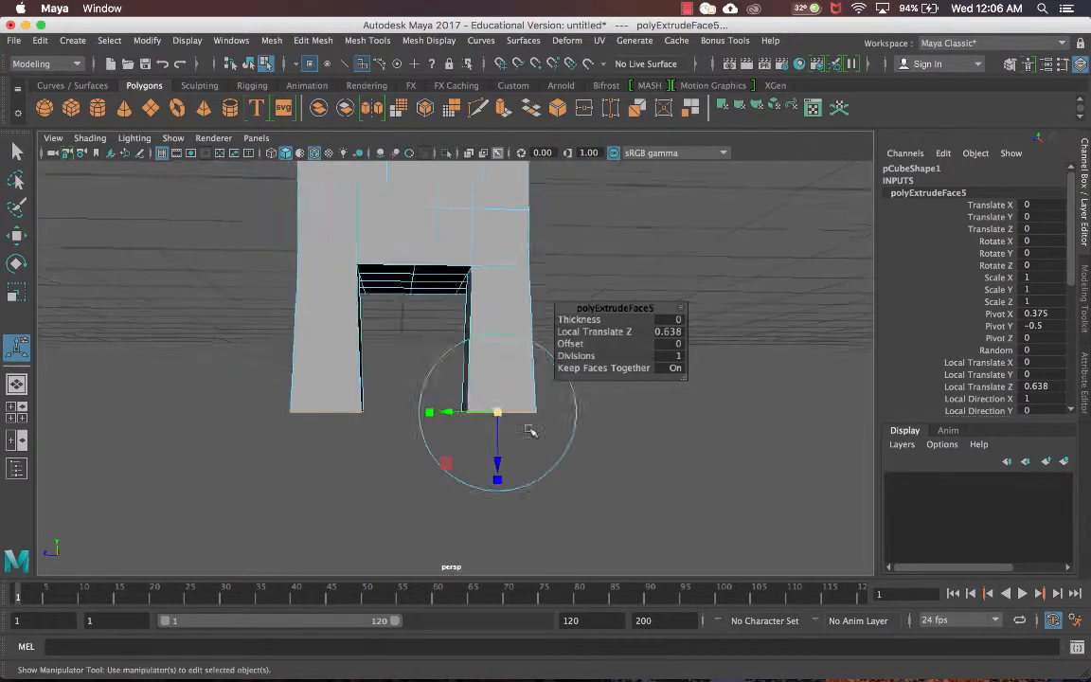
left_click_drag(422, 405, 445, 408, "alt")
left_click_drag(490, 441, 490, 453)
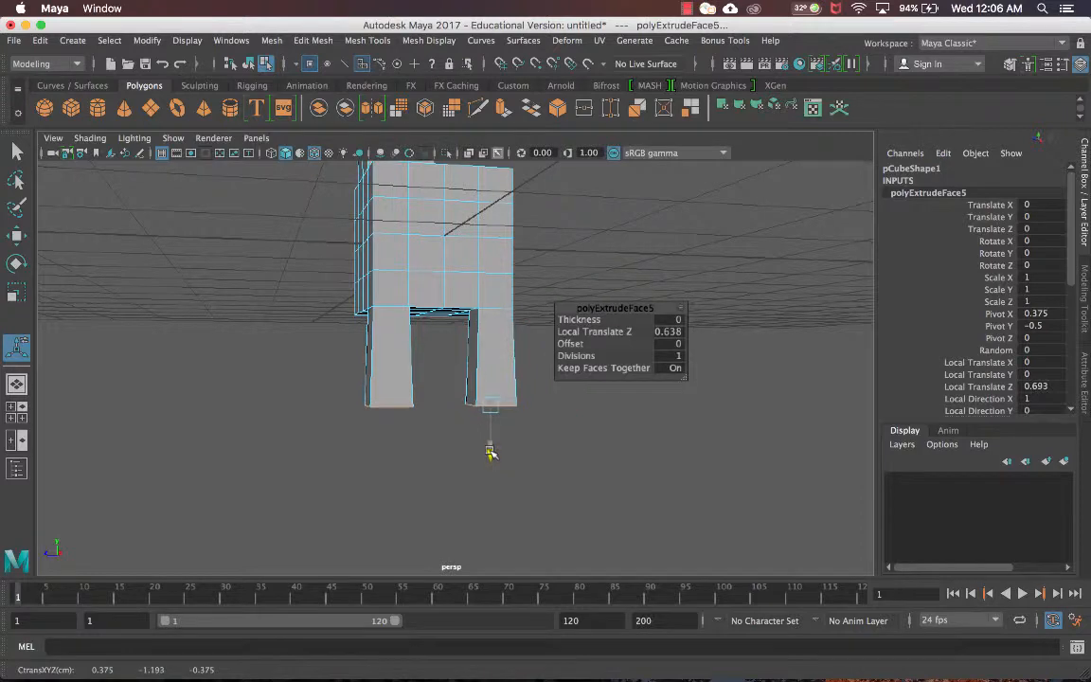
middle_click_drag(480, 429, 461, 402, "alt")
scroll(464, 401, "down", 5)
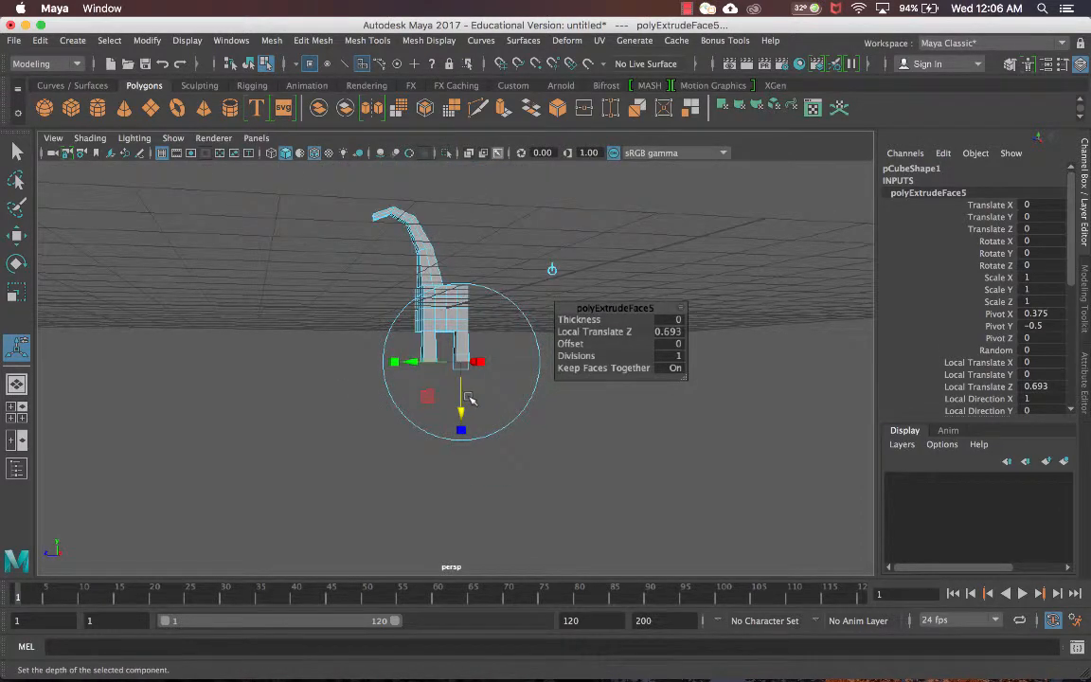
scroll(469, 399, "up", 2)
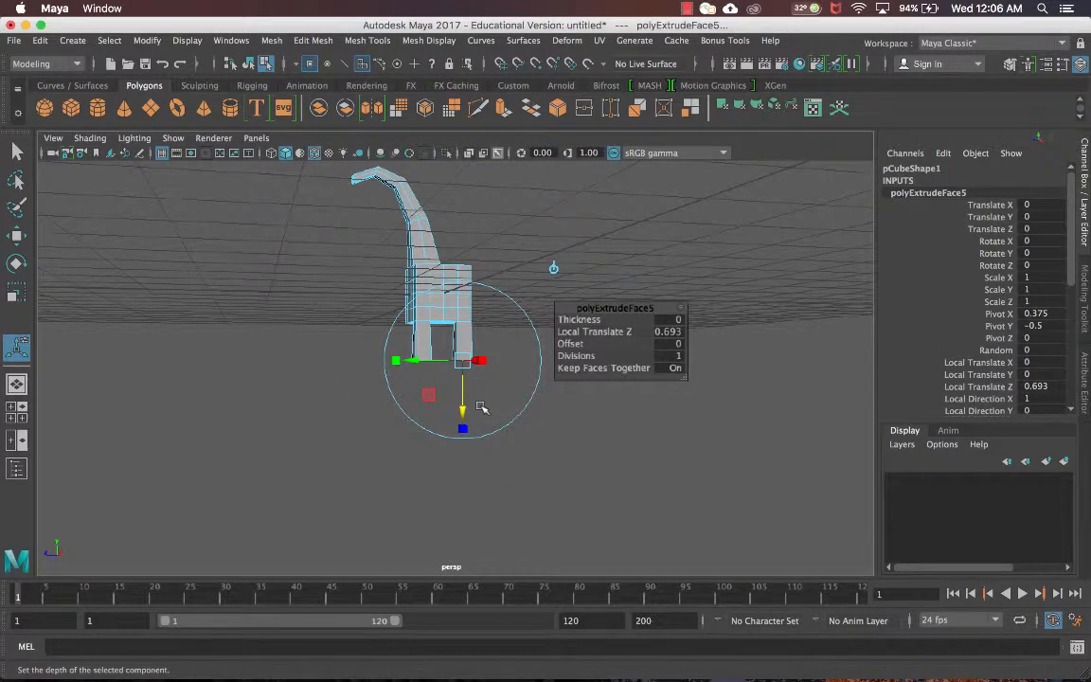
Step: Extrude the leg ends twice, about 0.136 and 0.153 along local Z, flaring the first extrusion outward to shape feet
key("ctrl+e")
left_click_drag(464, 407, 465, 414)
scroll(469, 414, "up", 5)
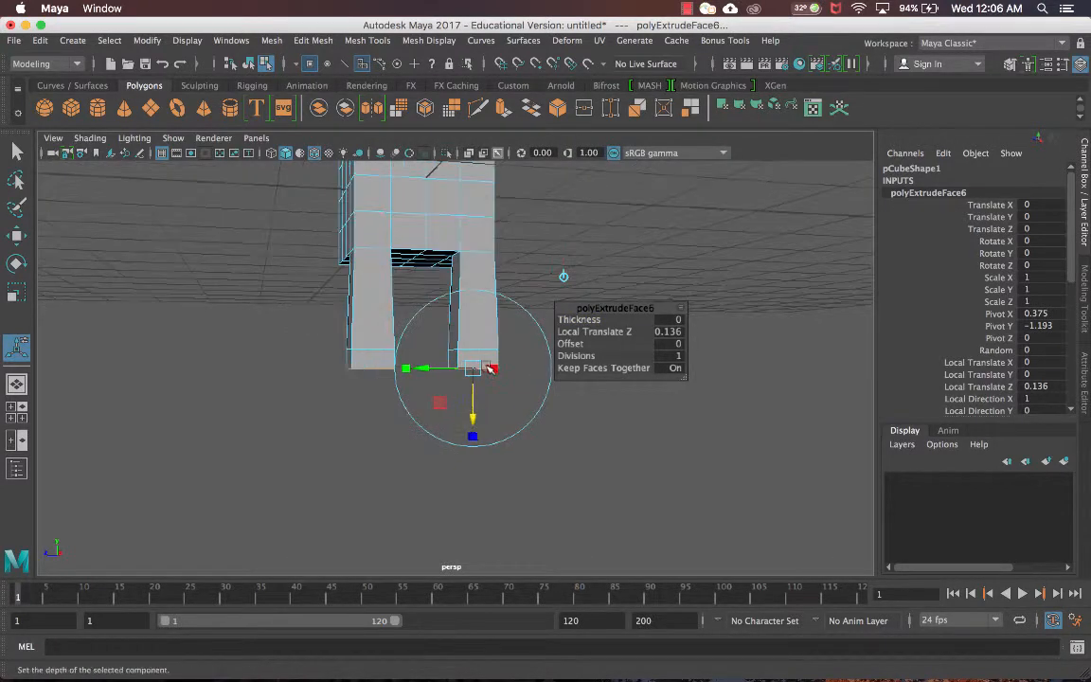
left_click_drag(489, 369, 427, 436)
key("ctrl+e")
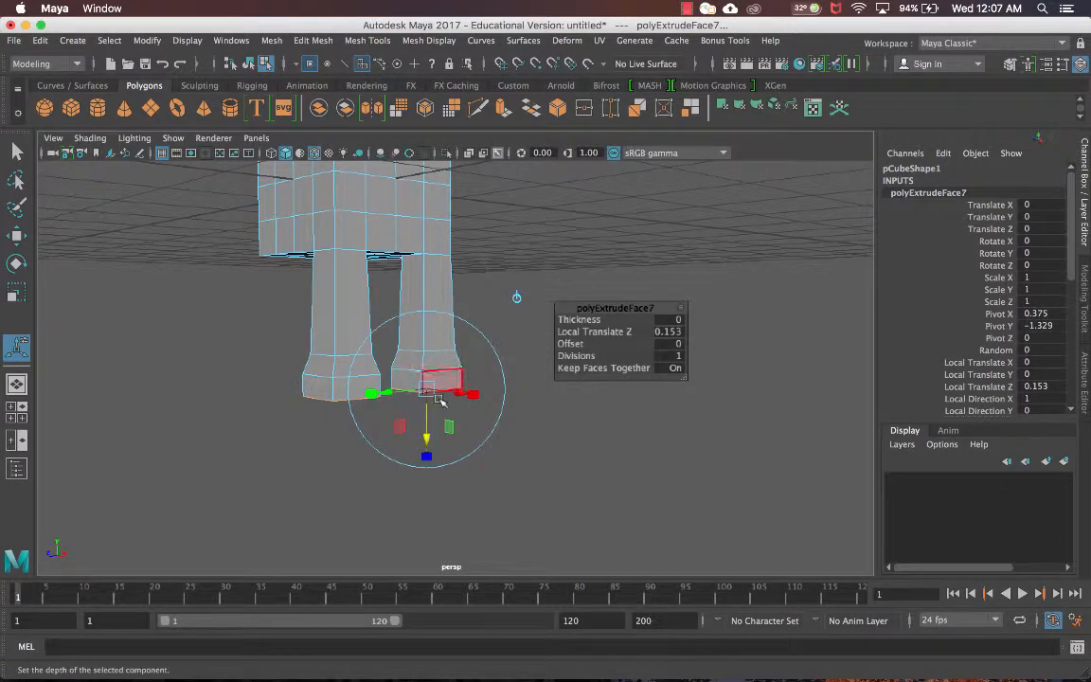
Step: Extrude the leg ends about 0.137 along local Z and scale them inward to close off the knee bulges
key("ctrl+e")
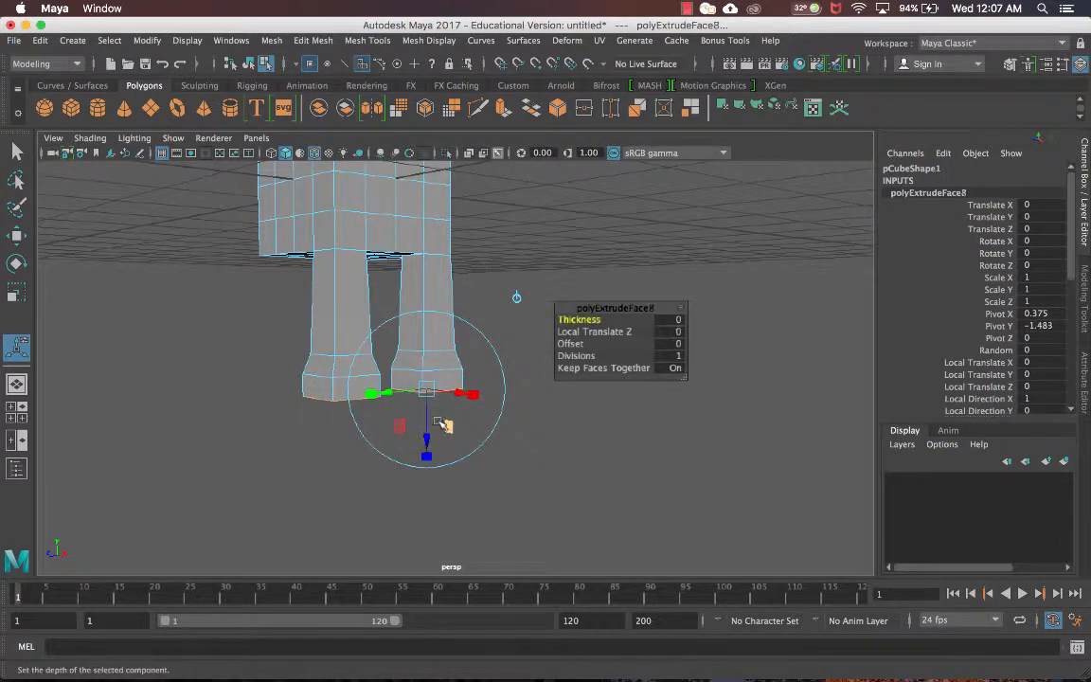
left_click_drag(427, 433, 424, 381)
left_click(418, 470)
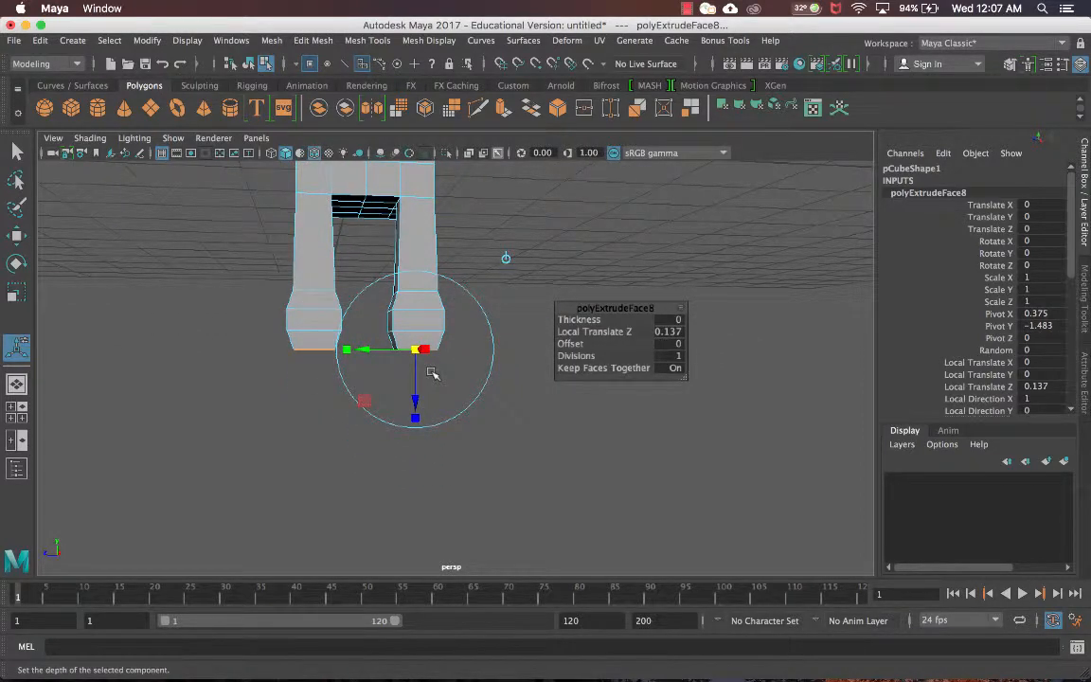
Step: Extrude the lower legs about 1.175 along local Z and scale their ends down to taper them
key("ctrl+e")
left_click_drag(420, 398, 480, 434)
scroll(479, 434, "up", 4)
middle_click_drag(481, 439, 498, 362, "alt")
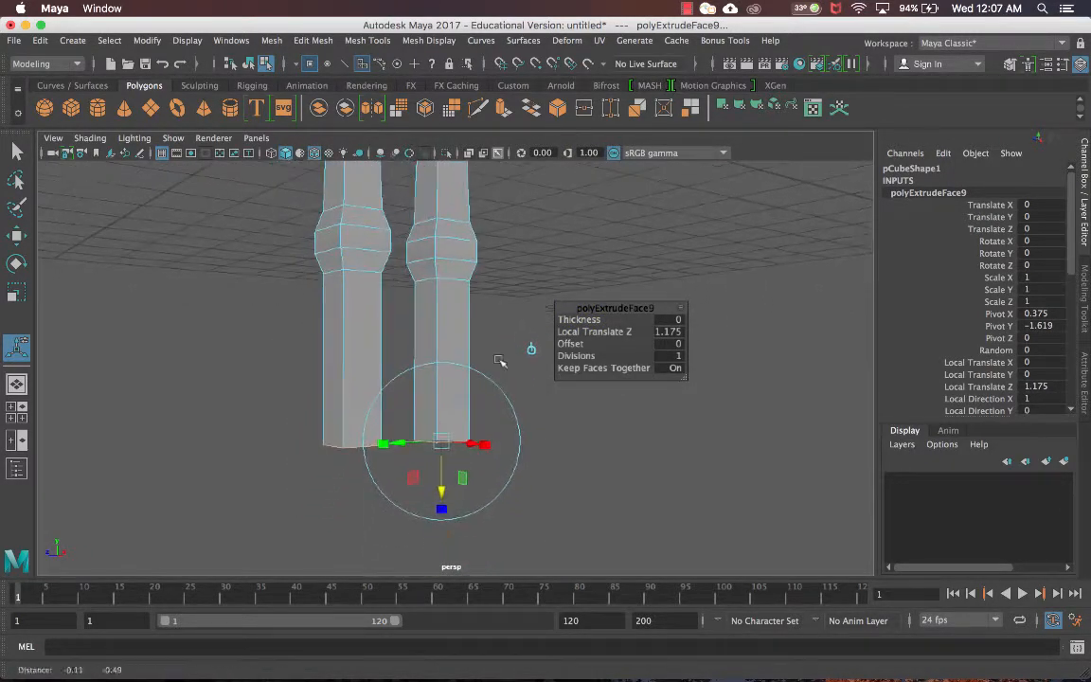
left_click(384, 443)
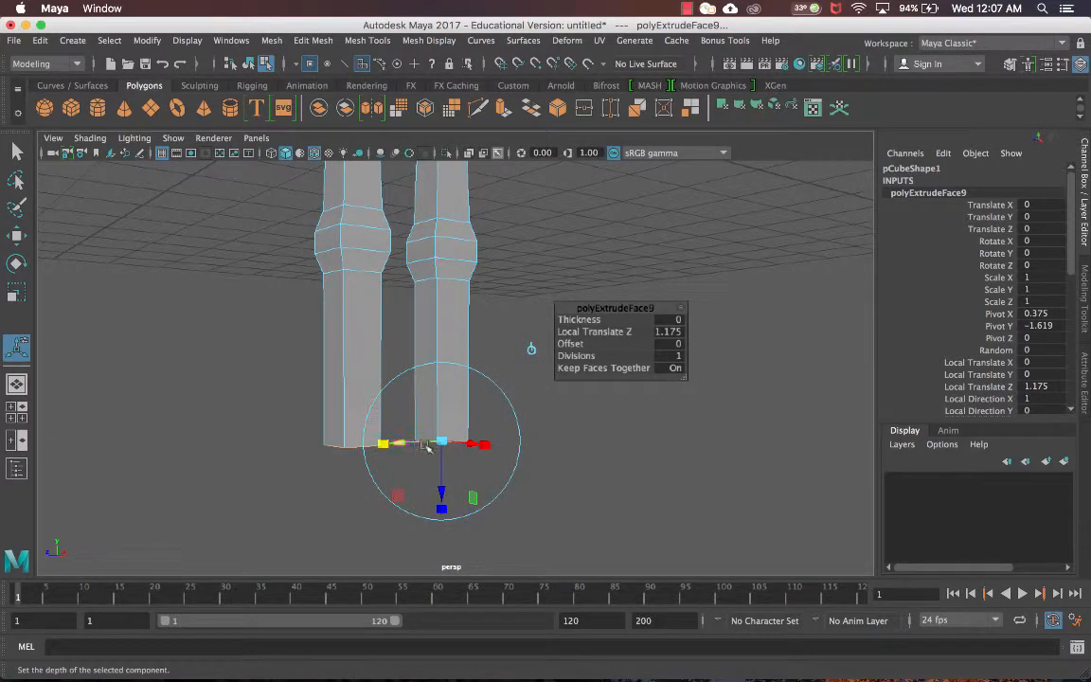
left_click_drag(442, 441, 426, 457)
scroll(456, 417, "down", 6)
left_click_drag(457, 415, 404, 428, "alt")
scroll(451, 424, "up", 8)
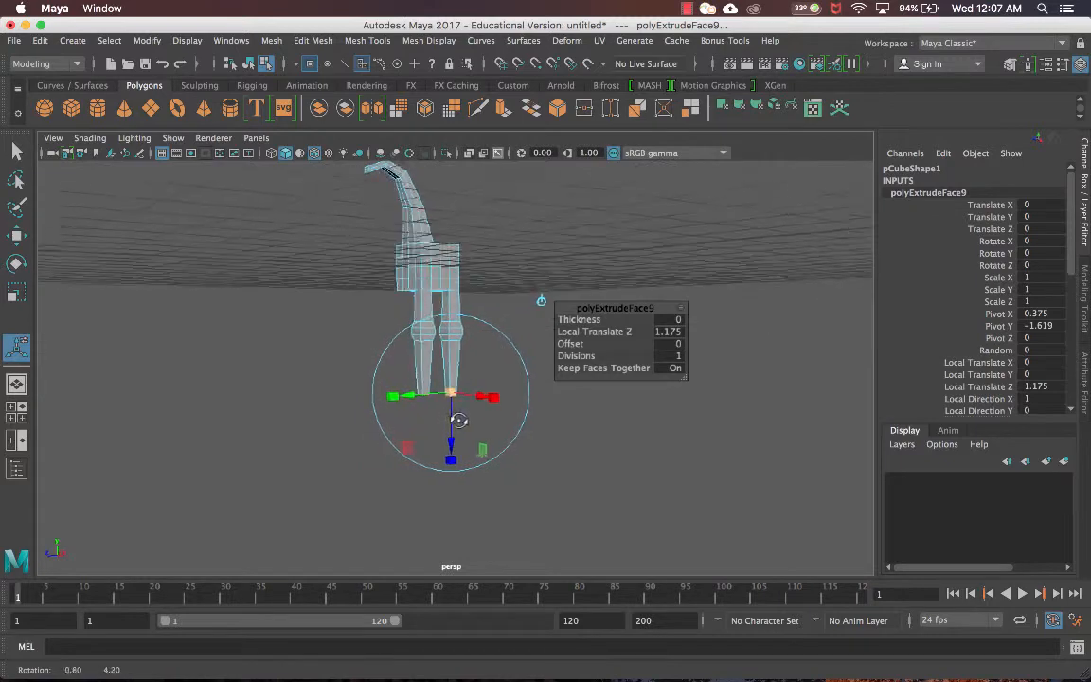
middle_click_drag(472, 391, 499, 396, "alt")
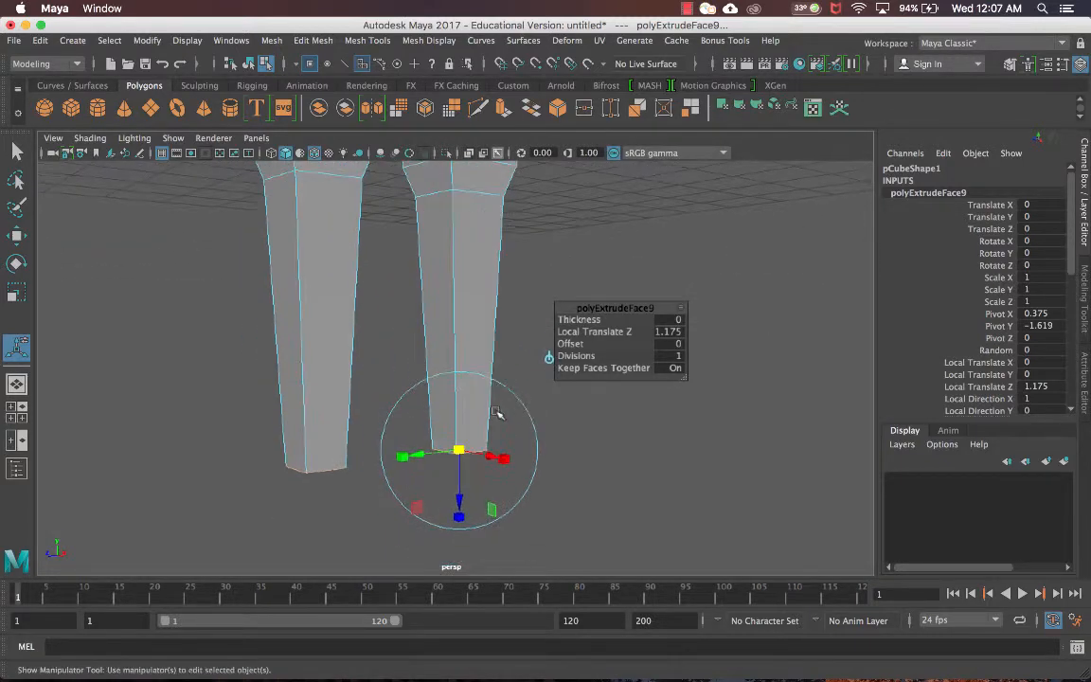
Step: Extrude the leg ends about 0.056 along local Z and scale them uniformly to about 1.333 to begin the feet
left_click_drag(499, 414, 451, 404, "alt")
middle_click_drag(457, 399, 490, 377, "alt")
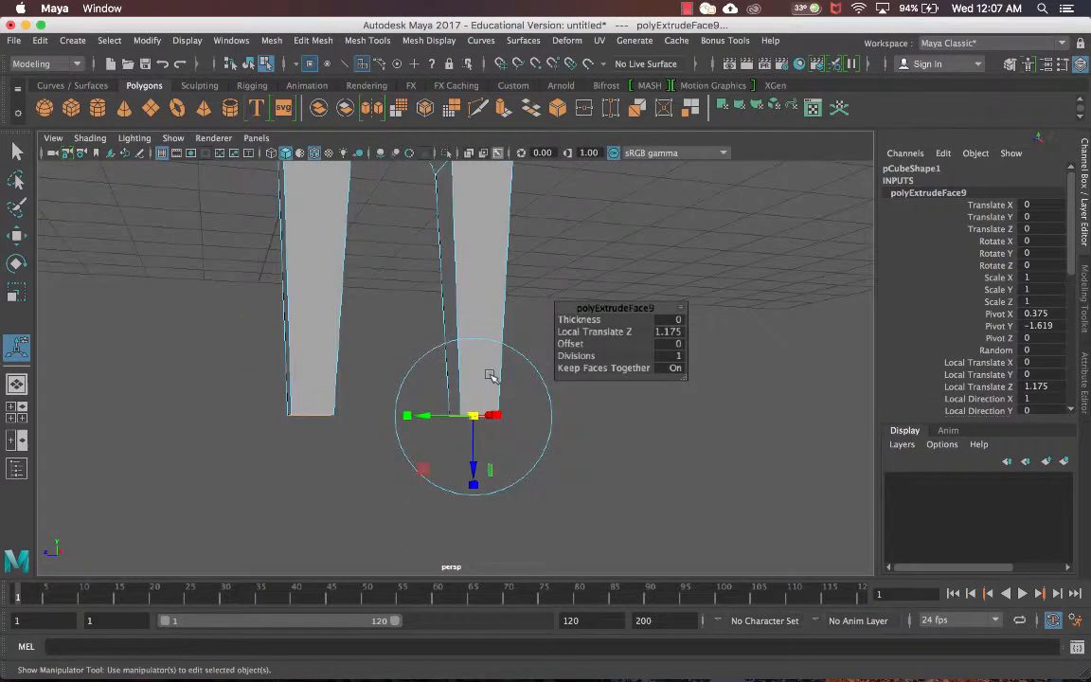
key("ctrl+e")
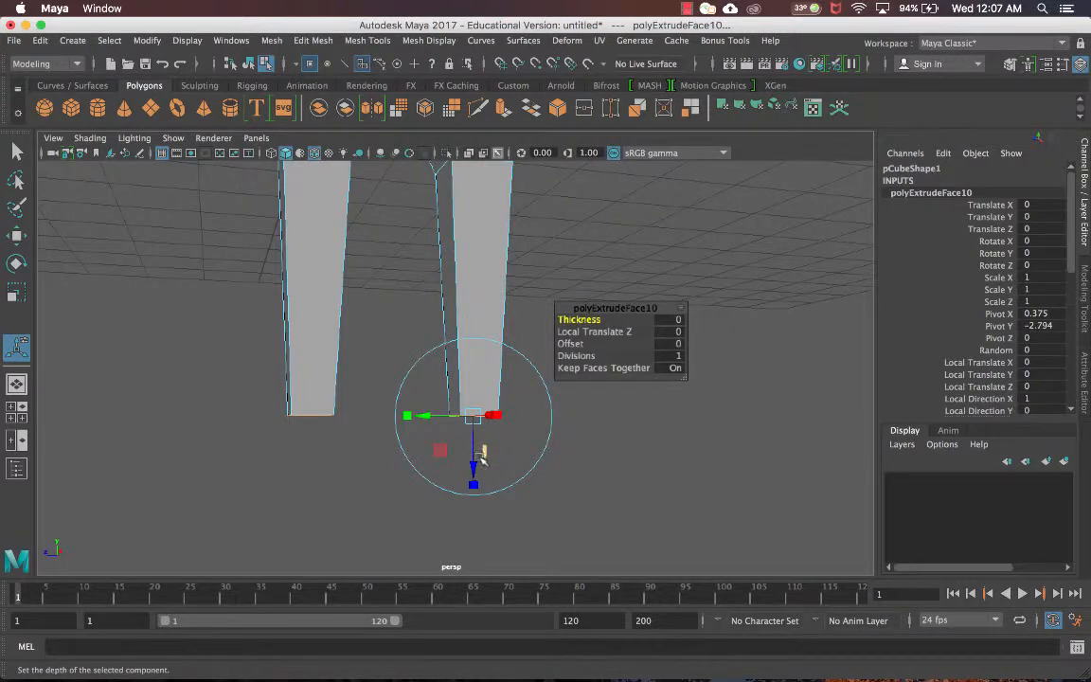
left_click_drag(481, 455, 477, 479)
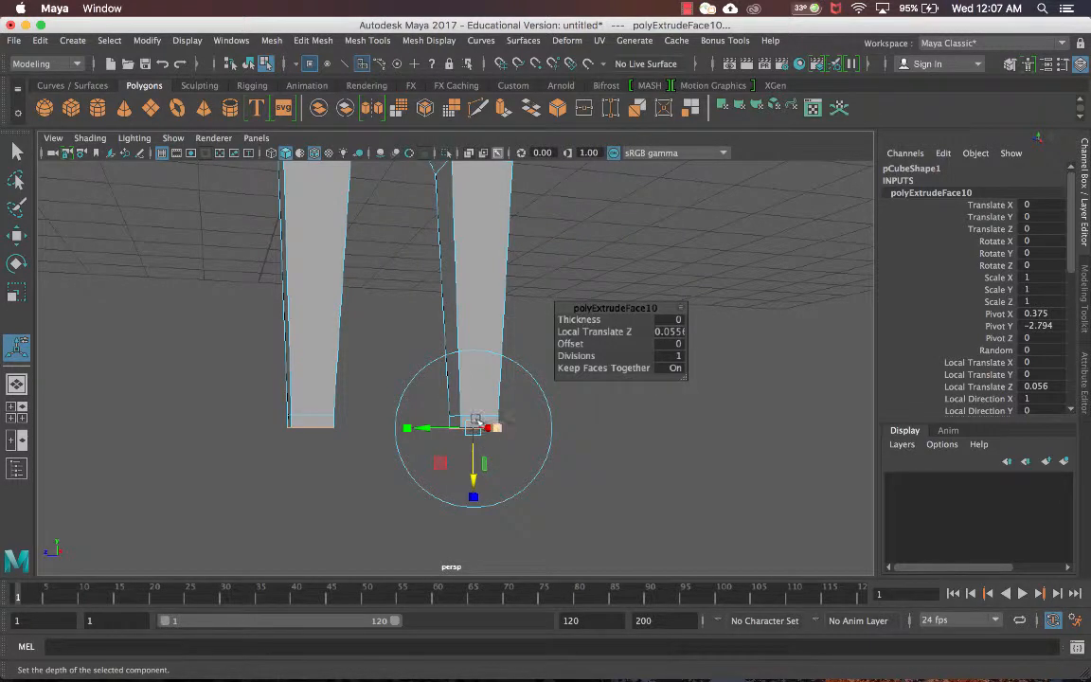
left_click(493, 429)
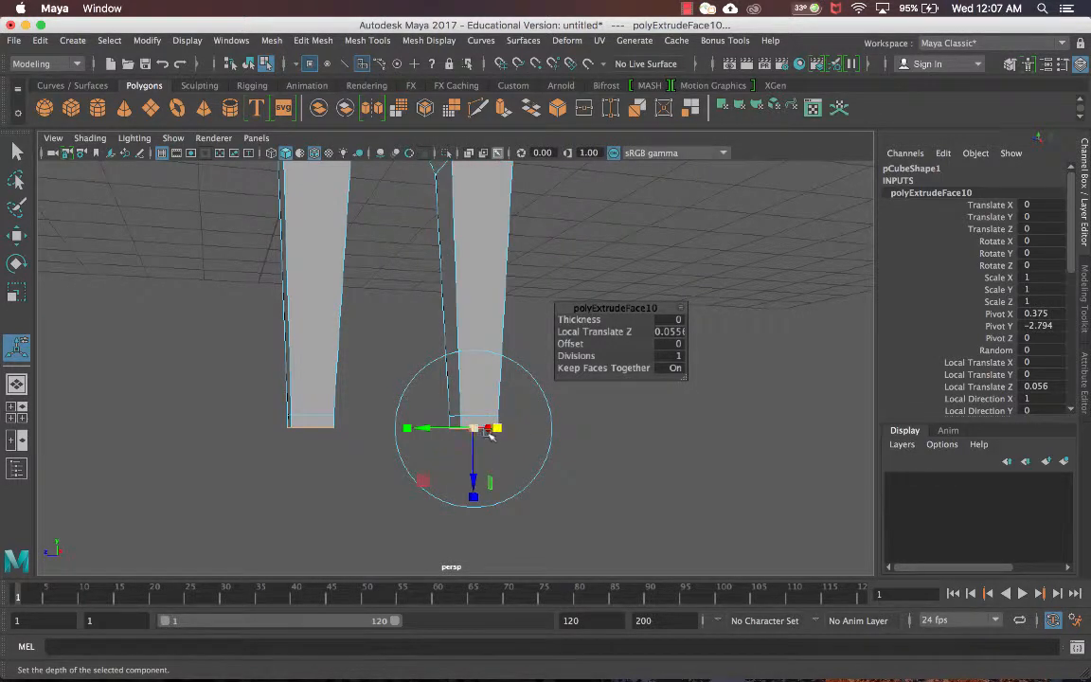
left_click_drag(490, 431, 497, 432)
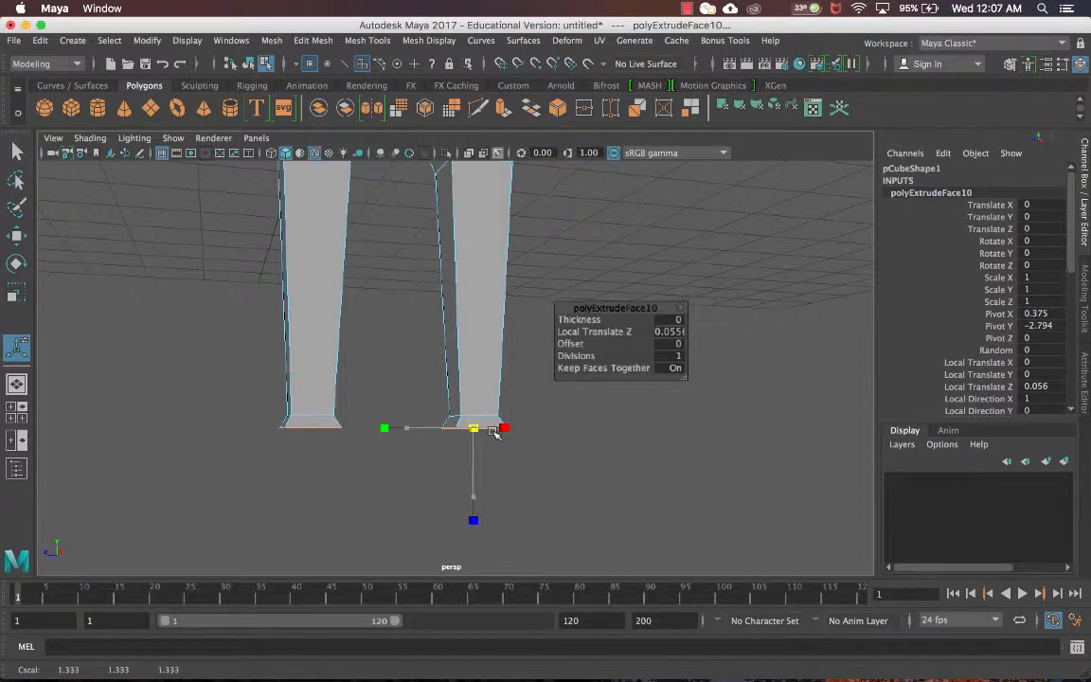
left_click(494, 431)
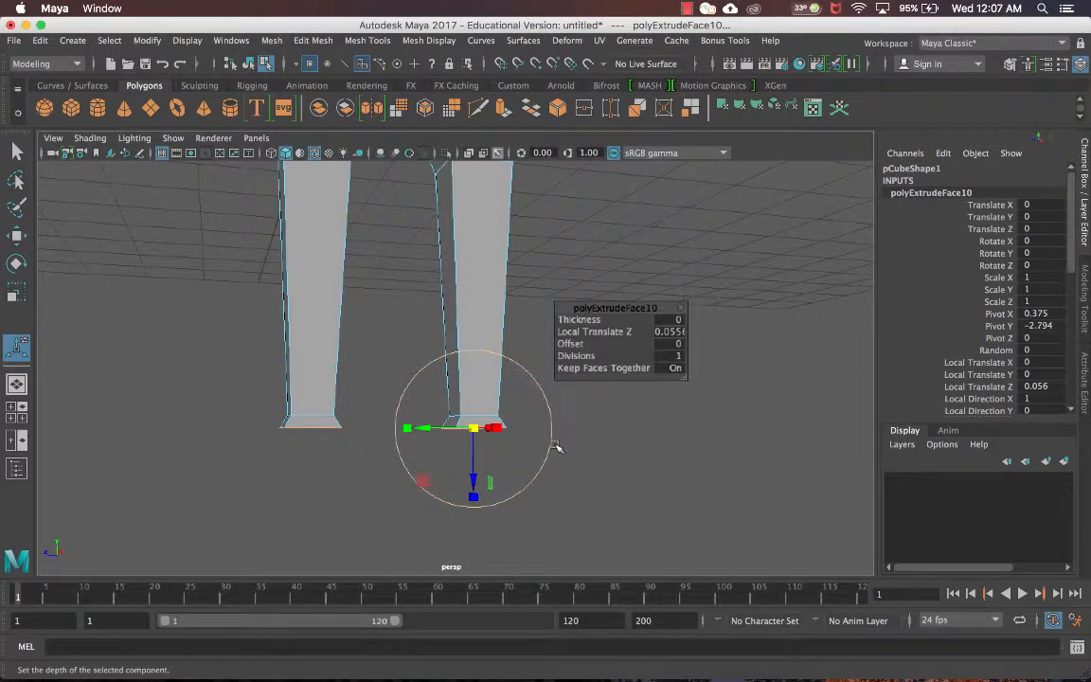
Step: Extrude the foot ends about 0.08 along local Z and scale them uniformly to about 1.367 to widen the flare
key("ctrl+e")
left_click_drag(474, 473, 476, 489)
left_click(493, 445)
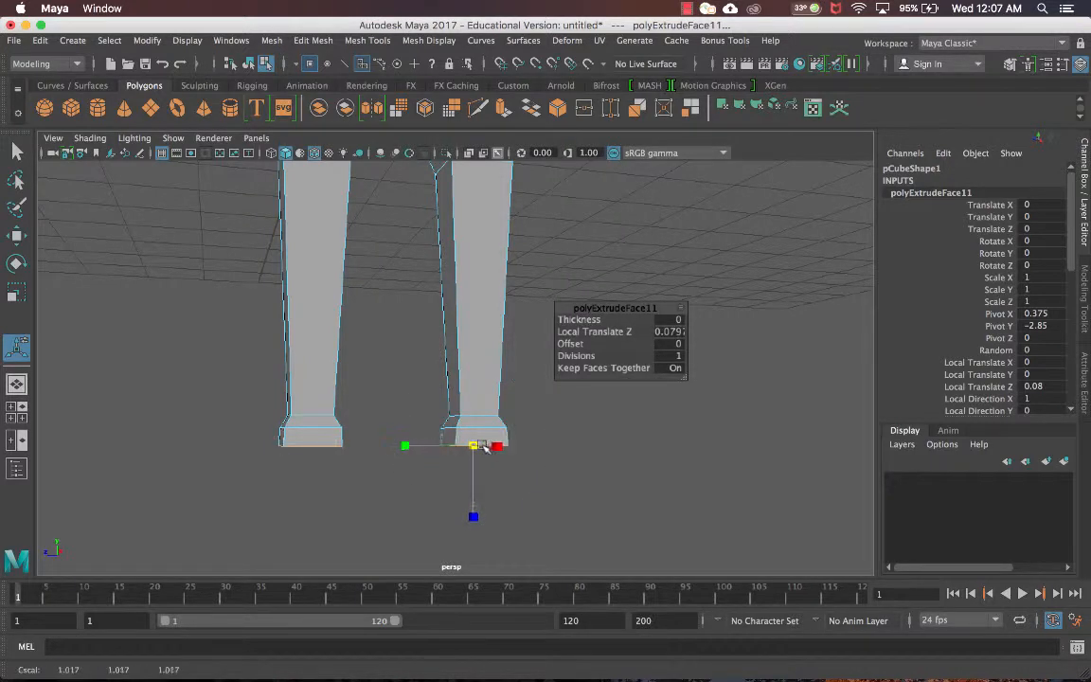
left_click_drag(488, 446, 496, 446)
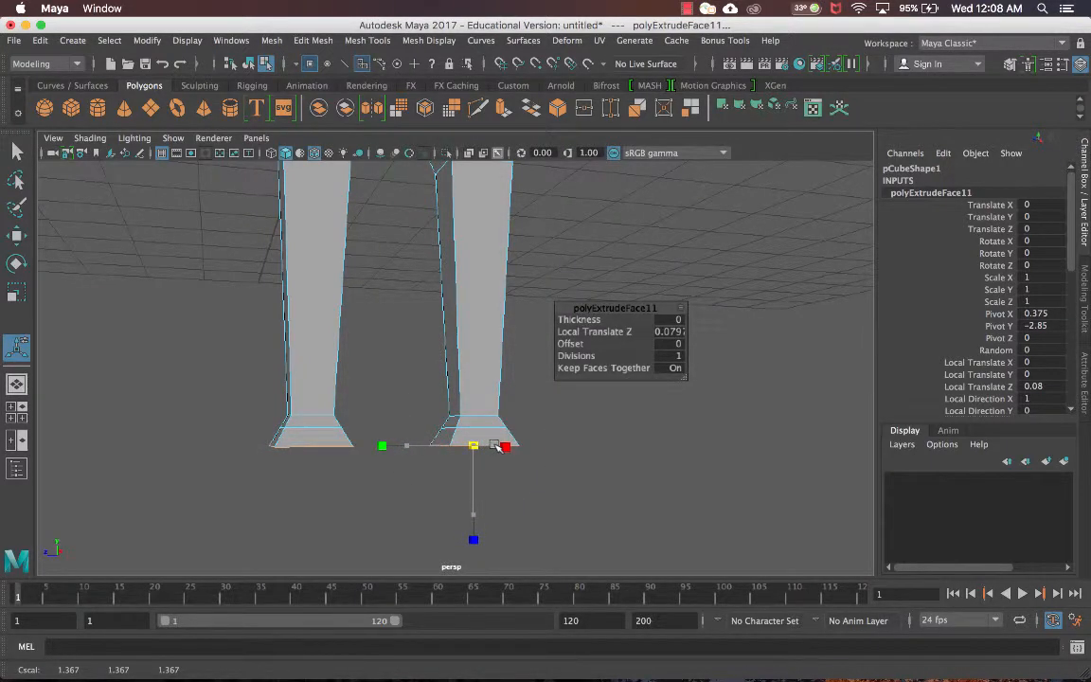
left_click(494, 446)
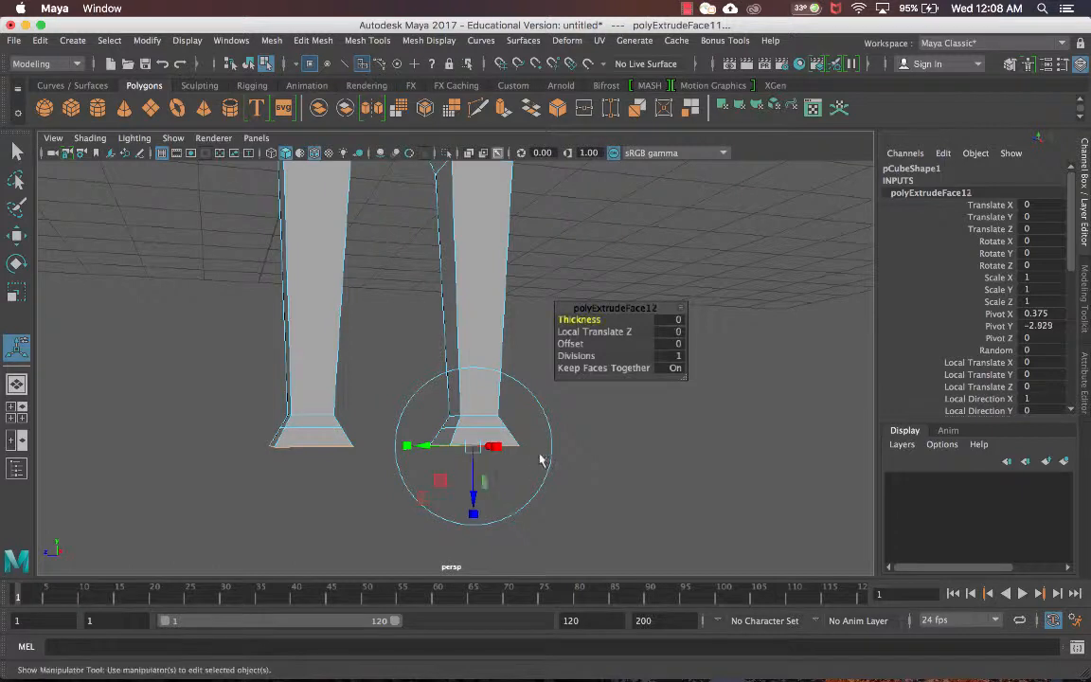
Step: Extrude the soles about 0.128 along local Z to form blocky feet, exit the extrude manipulator and clear the face selection
key("ctrl+e")
left_click_drag(475, 500, 481, 524)
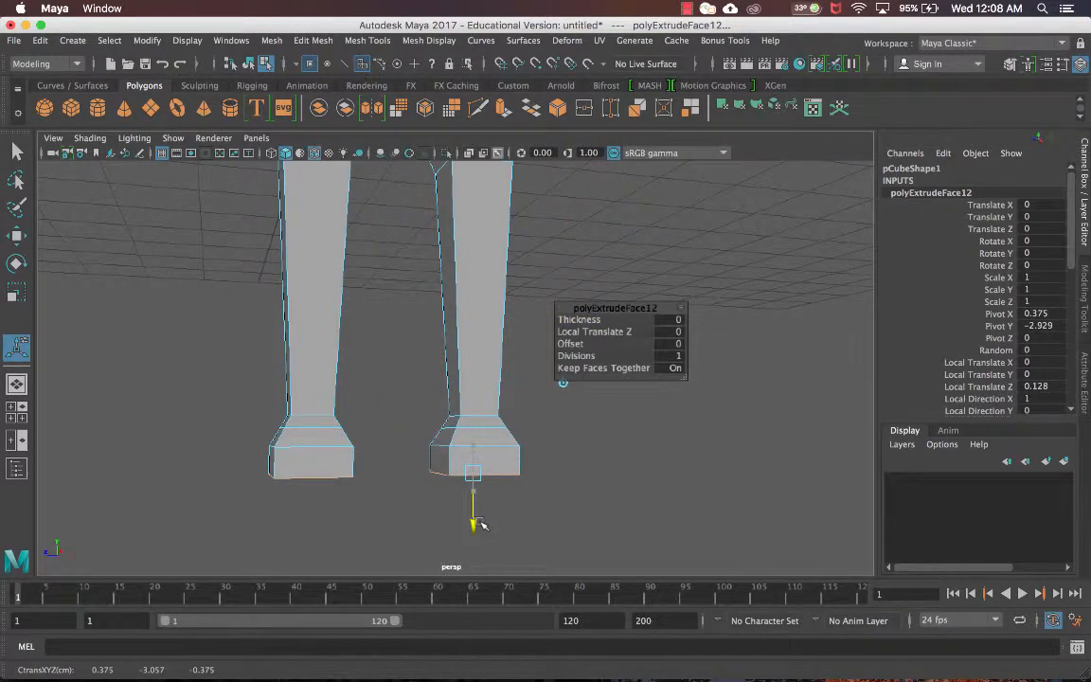
left_click_drag(480, 524, 481, 523)
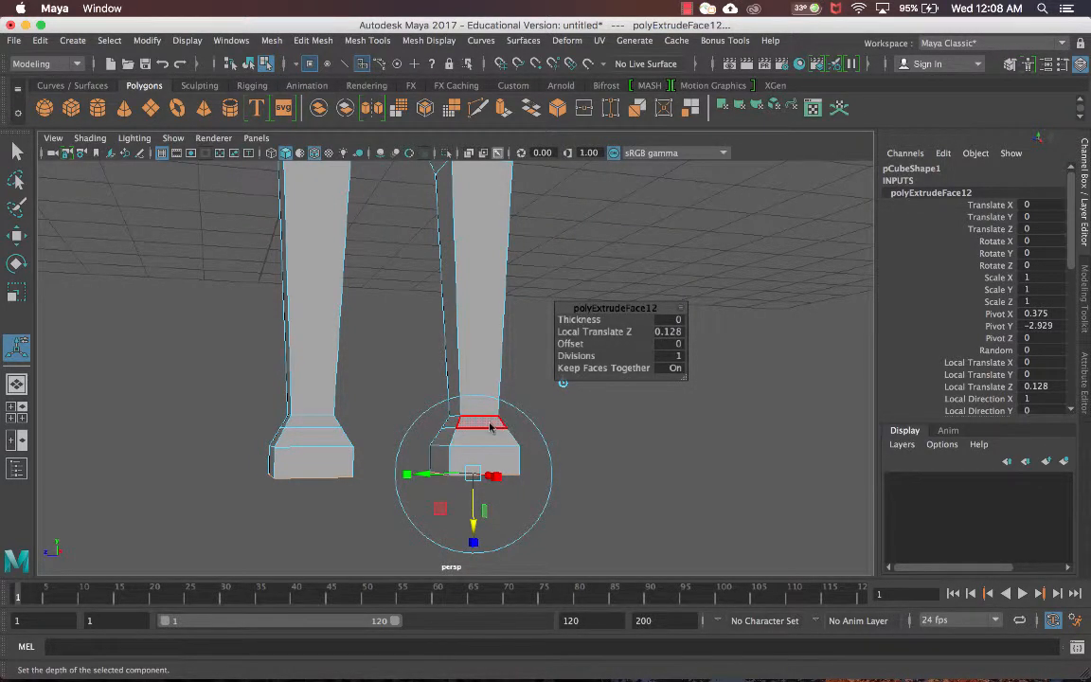
right_click_drag(490, 248, 497, 275)
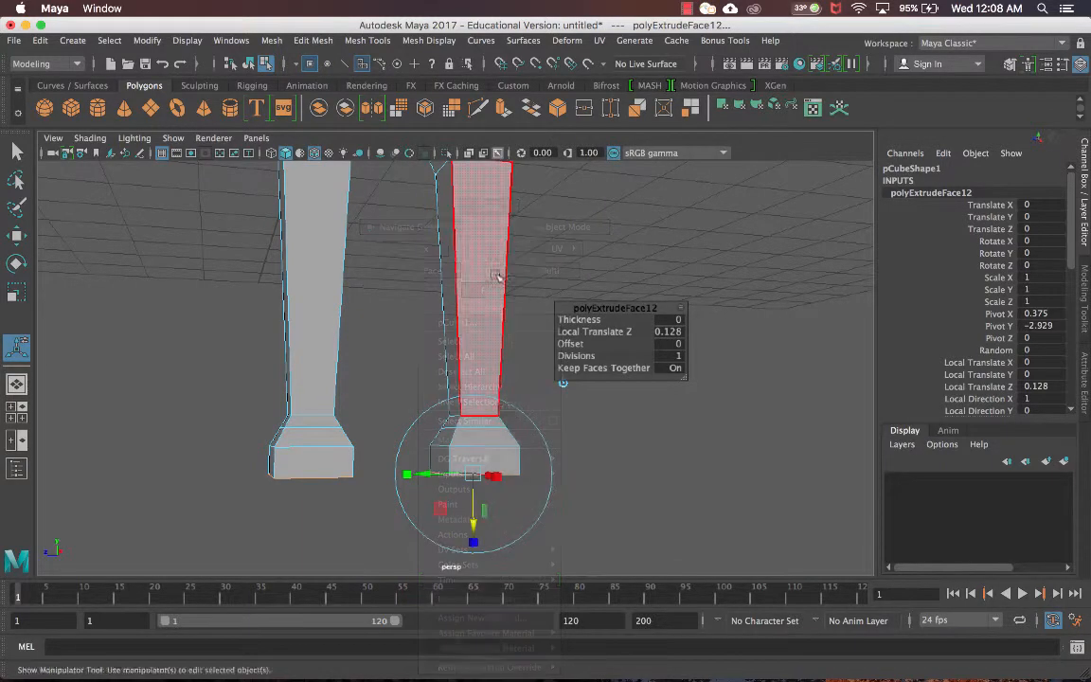
key("q")
scroll(498, 435, "down", 5)
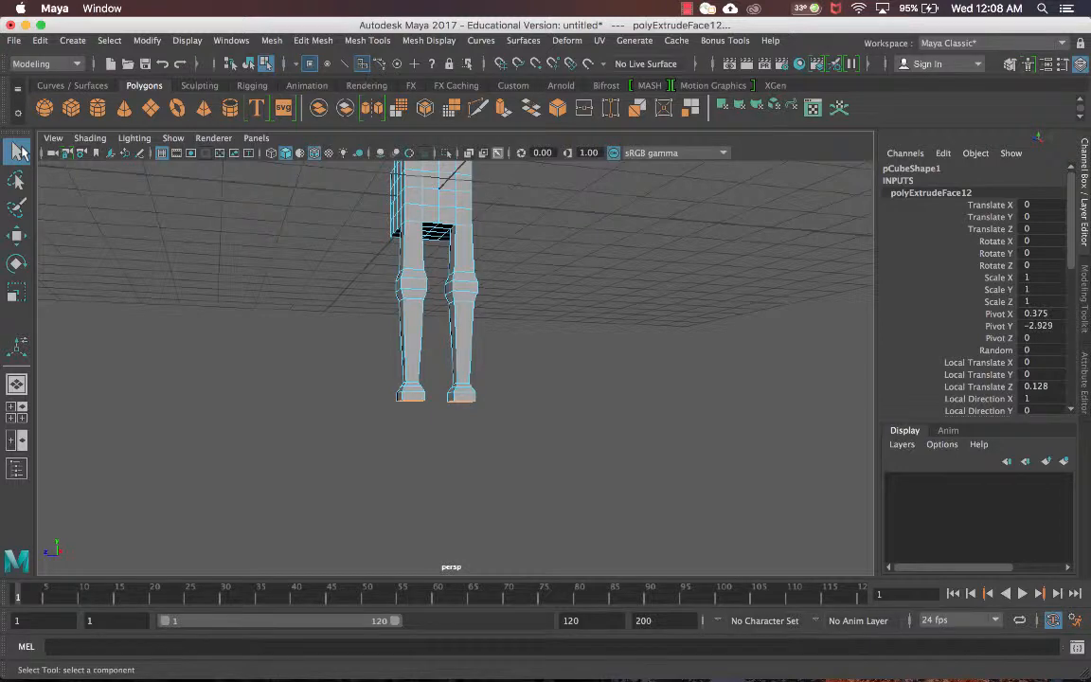
left_click(679, 332)
Step: Hide the grid in the perspective view so the whole creature stands against a plain background
left_click_drag(679, 331, 654, 474, "alt")
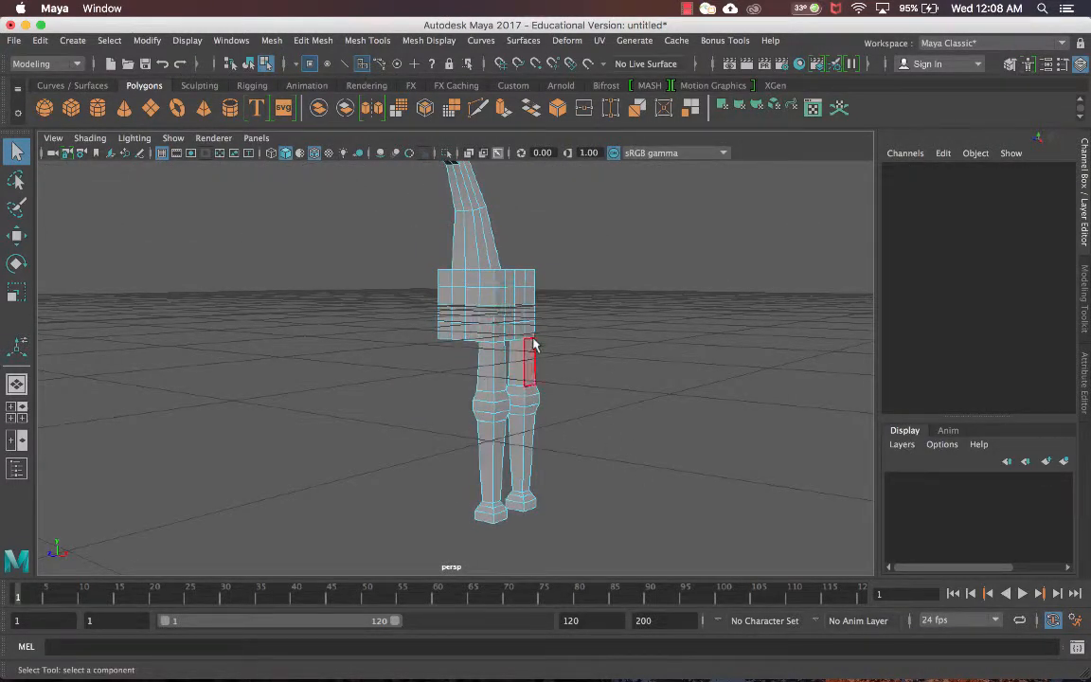
right_click_drag(530, 361, 537, 351, "alt")
middle_click_drag(539, 350, 550, 366, "alt")
left_click_drag(531, 353, 515, 345, "alt")
right_click_drag(514, 345, 520, 349, "alt")
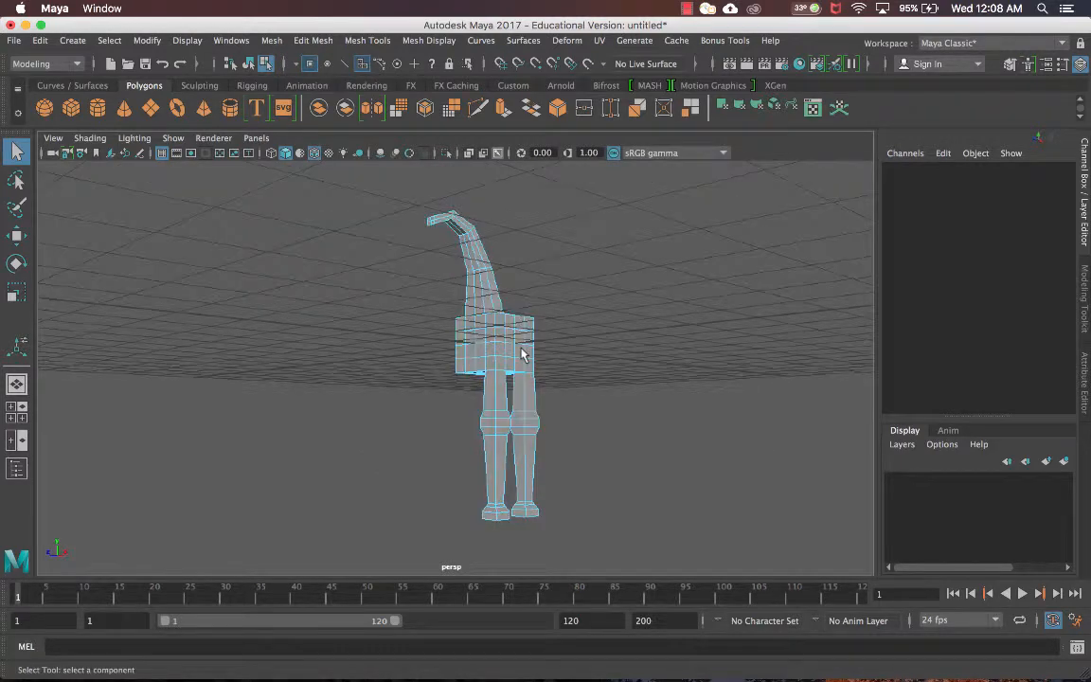
left_click_drag(554, 363, 531, 319, "alt")
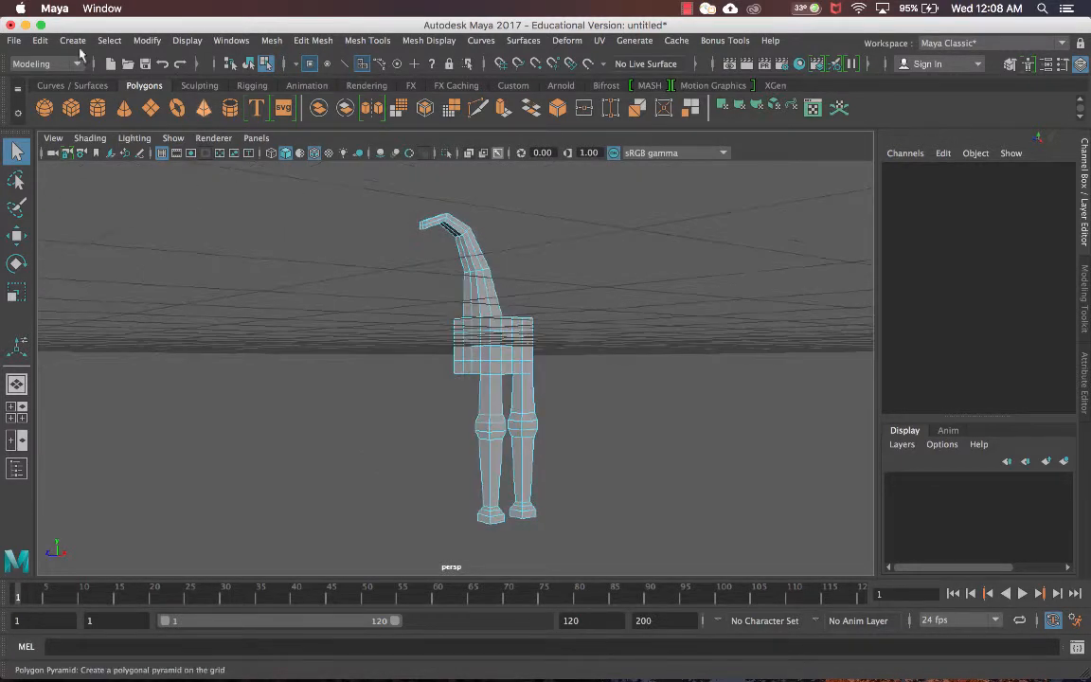
left_click(162, 153)
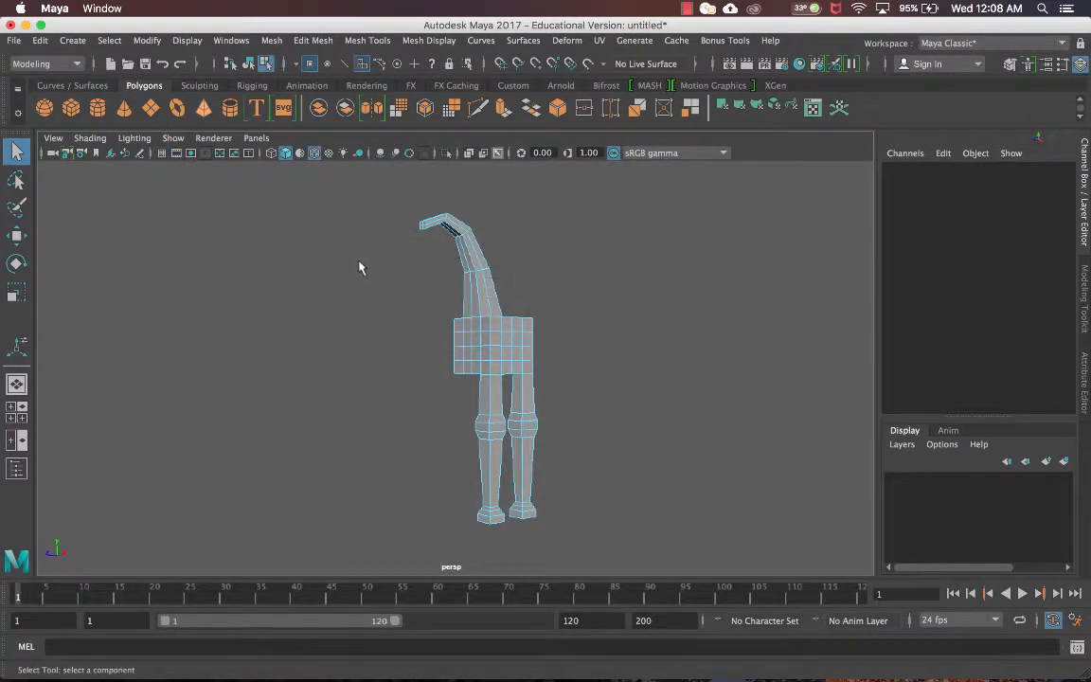
Step: Return to object mode and select the whole creature mesh
scroll(360, 265, "up", 2)
left_click_drag(363, 269, 434, 268, "alt")
right_click_drag(477, 304, 528, 221)
scroll(538, 285, "down", 2)
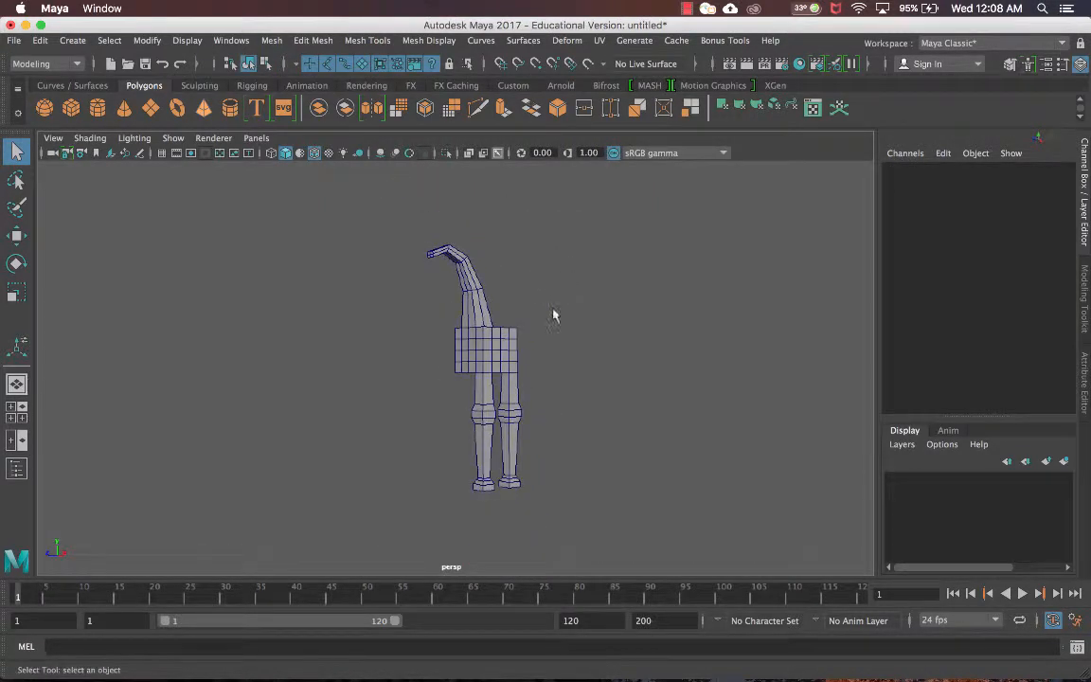
left_click(519, 345)
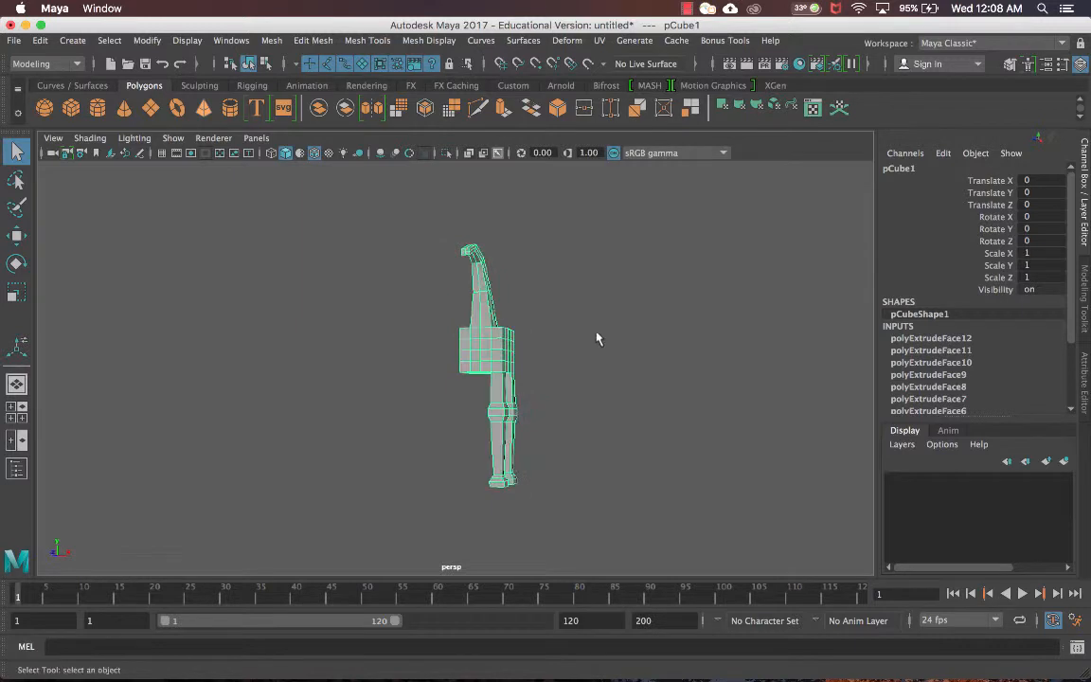
Step: Examine the extruded edge loops on the body, lower legs and feet from close up
scroll(597, 336, "up", 5)
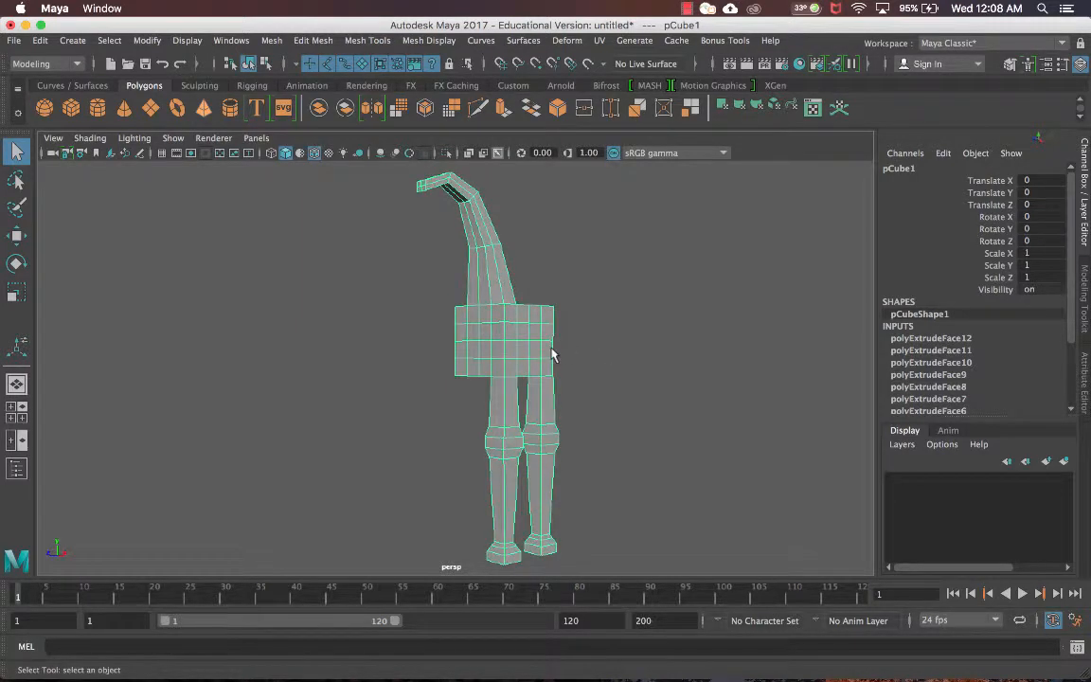
scroll(560, 417, "up", 4)
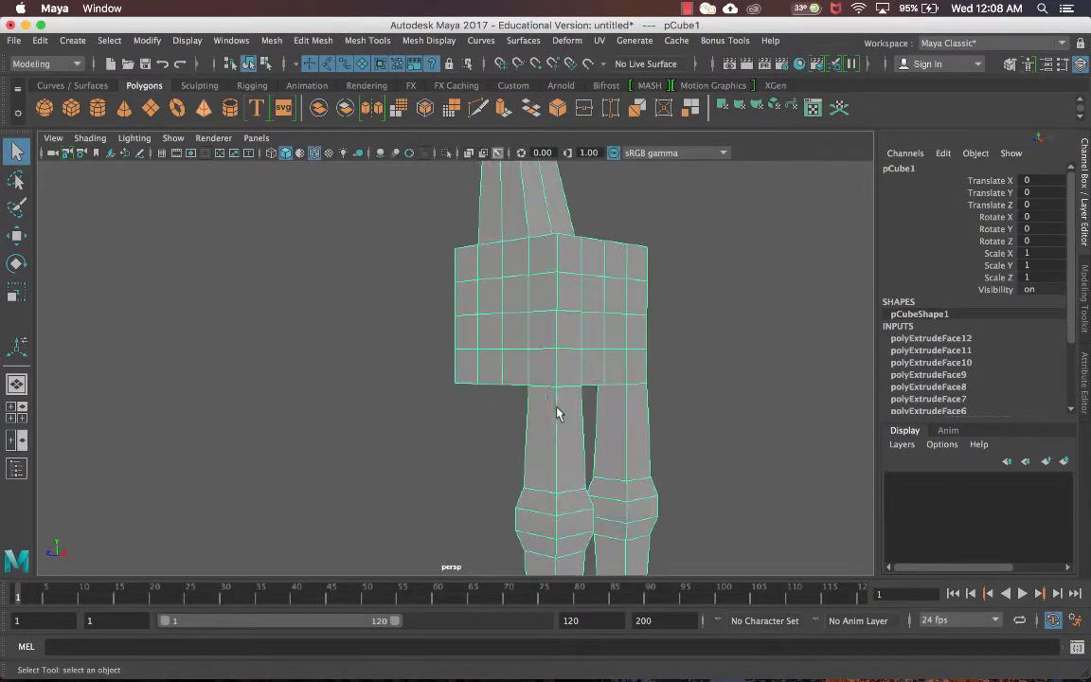
middle_click_drag(577, 468, 384, 124, "alt")
middle_click_drag(521, 384, 575, 361, "alt")
scroll(574, 363, "up", 4)
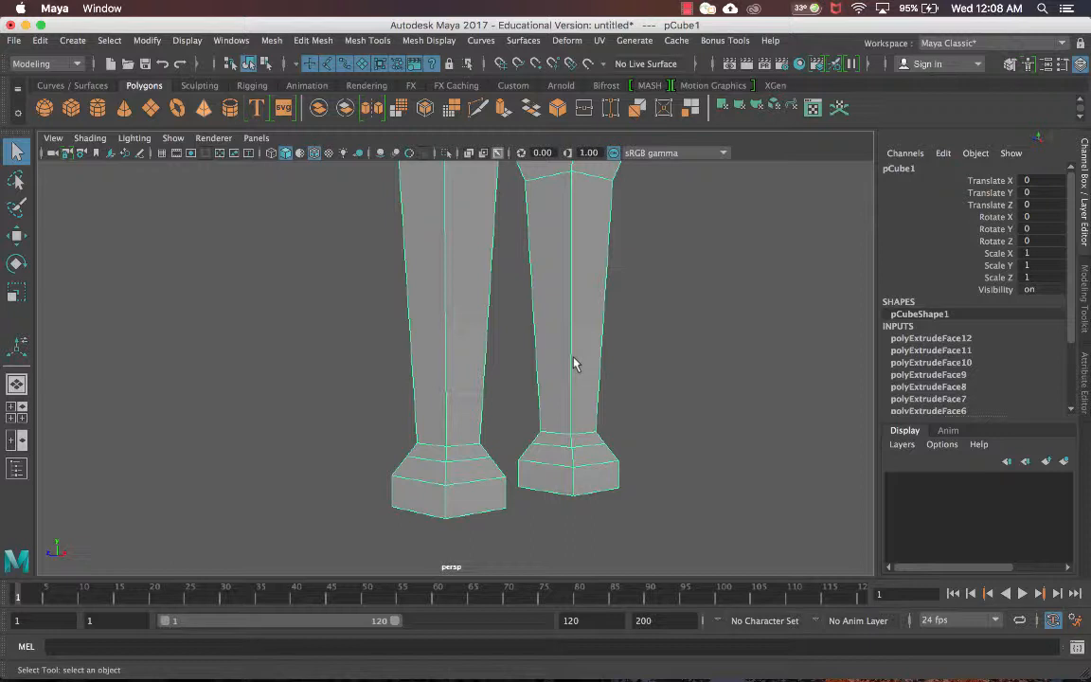
mouse_move(507, 383)
left_mouse_down("alt")
mouse_move(514, 367)
mouse_move(465, 370)
mouse_move(489, 388)
left_mouse_up("alt")
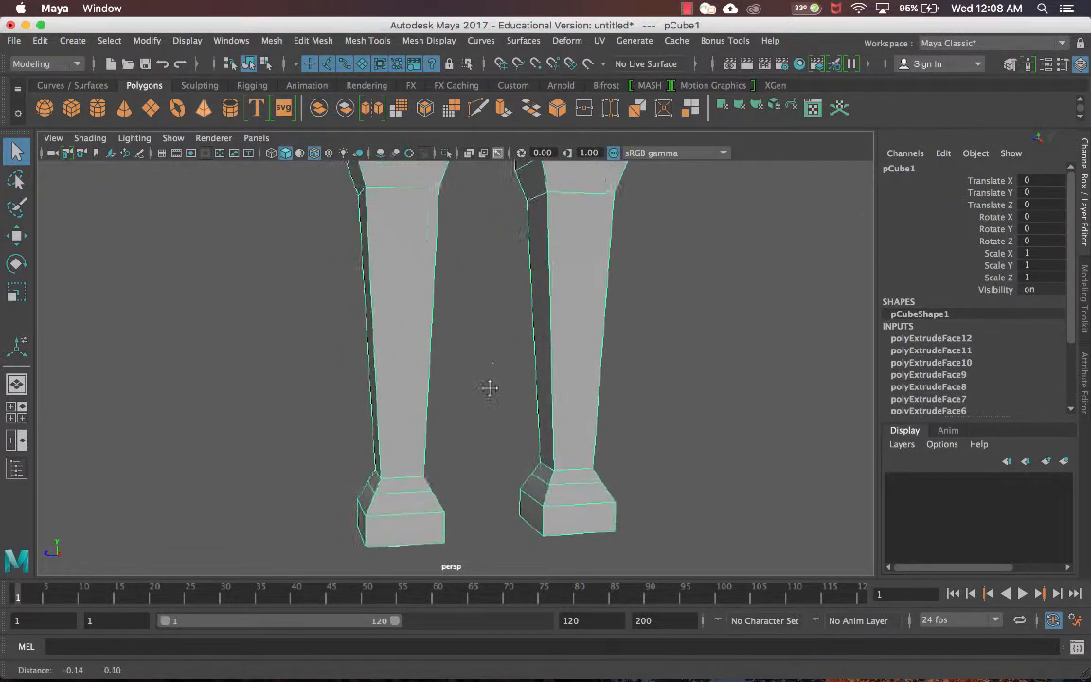
middle_click_drag(489, 388, 555, 290, "alt")
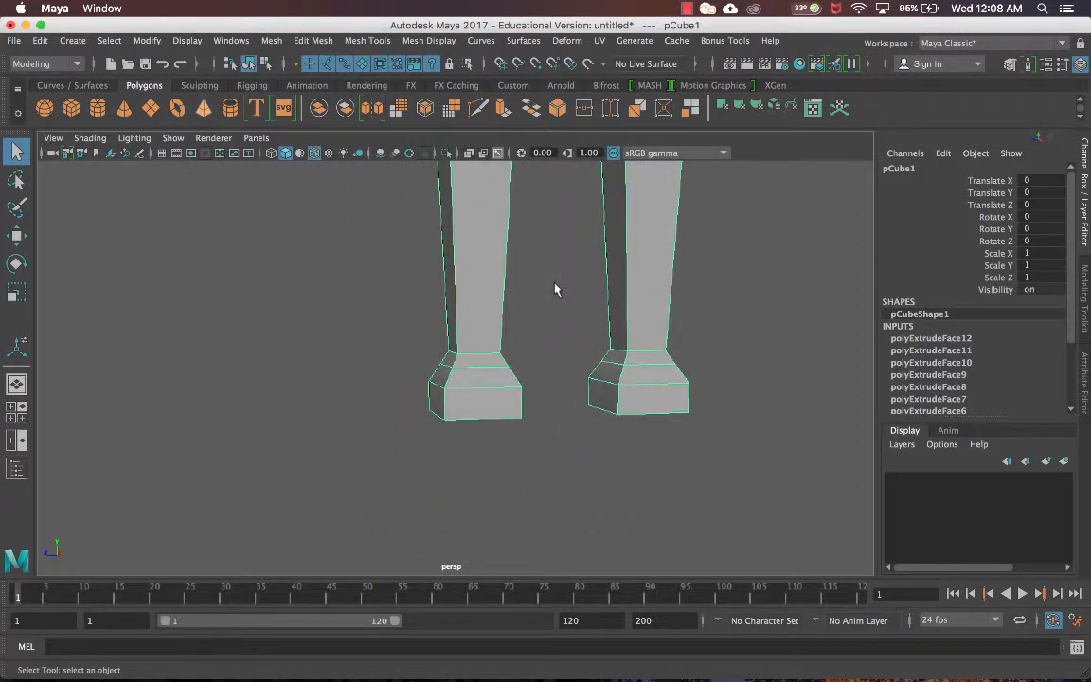
scroll(555, 290, "up", 5)
left_click_drag(658, 339, 593, 315, "alt")
middle_click_drag(593, 315, 481, 337, "alt")
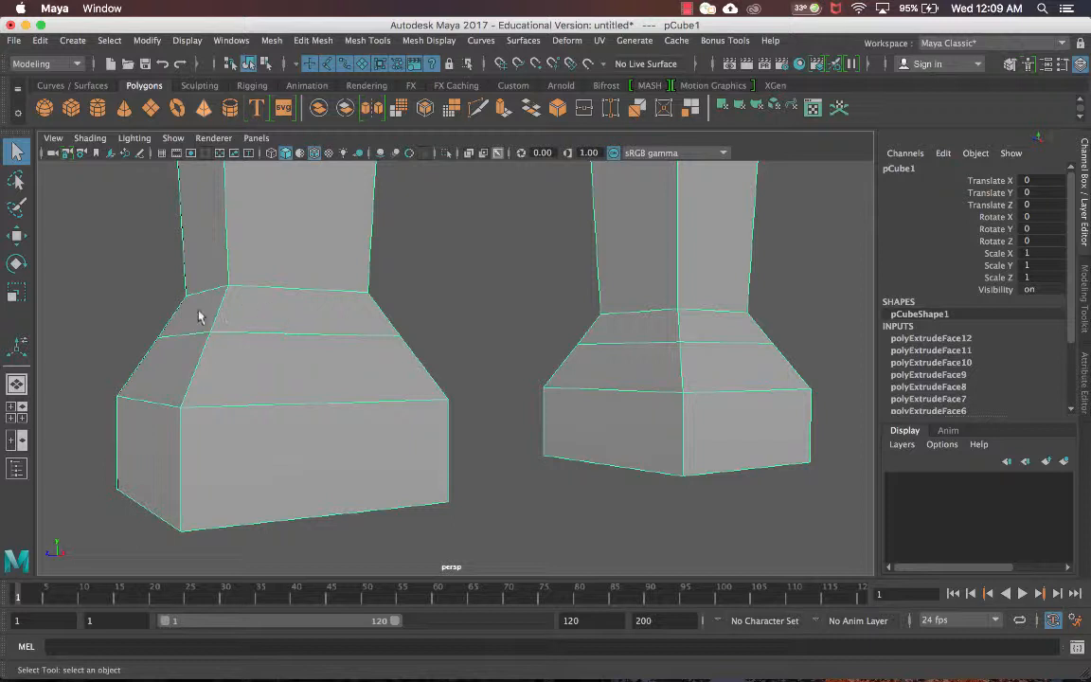
Step: Switch to face selection, try selecting the upper sloped band of faces around one foot, and clear the selection
right_click_drag(228, 249, 228, 299)
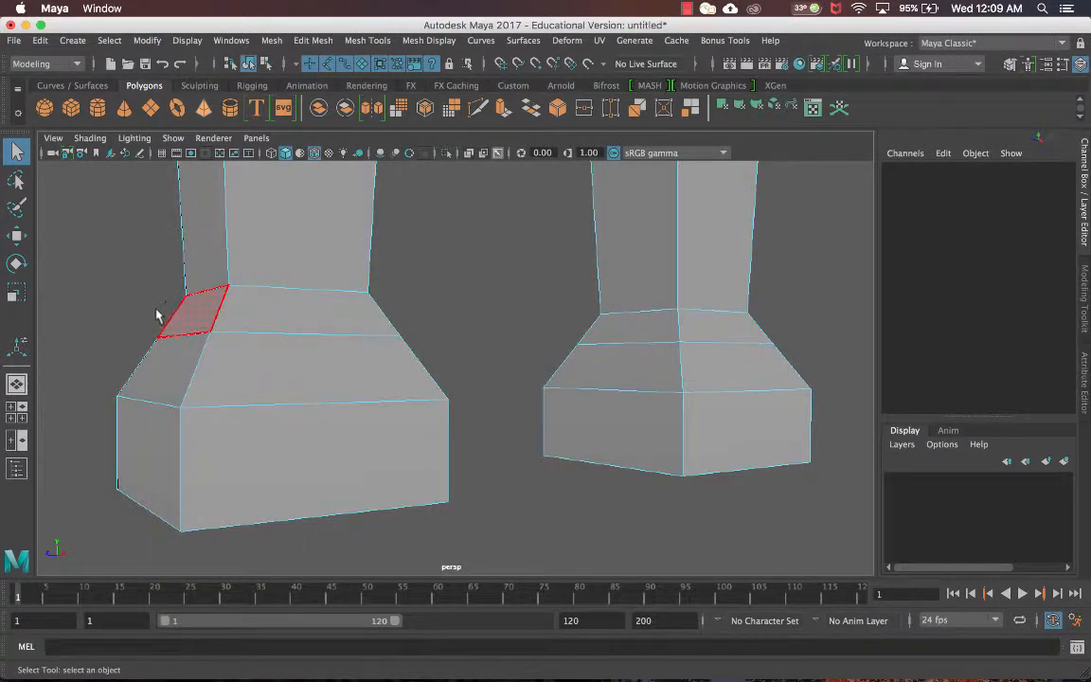
left_click_drag(156, 308, 401, 314)
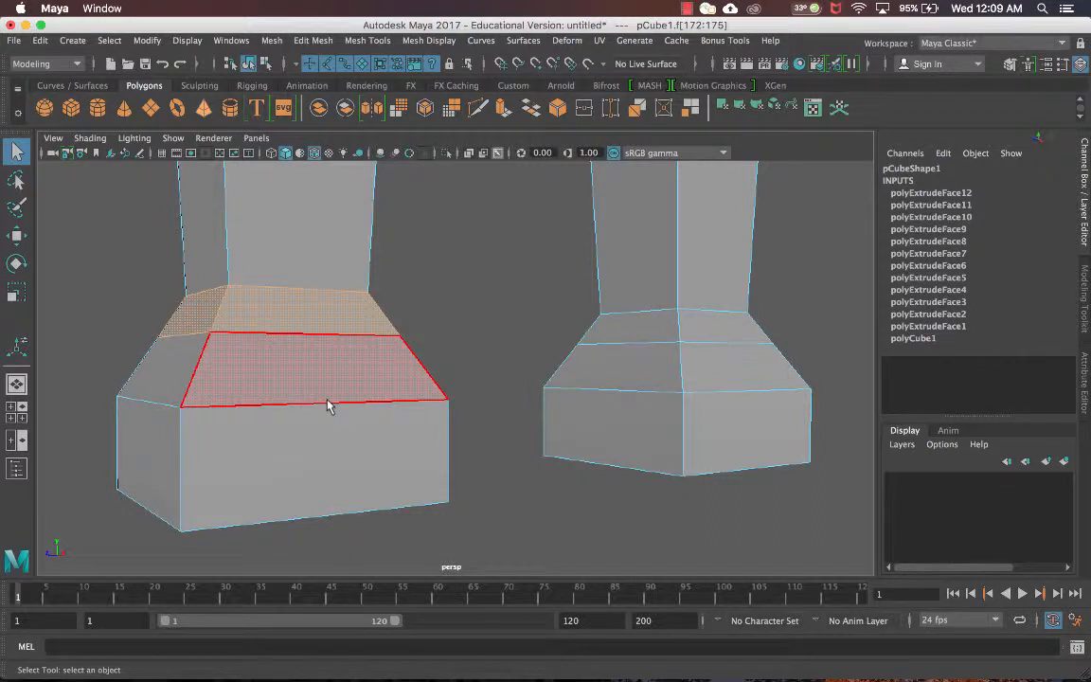
left_click(440, 351)
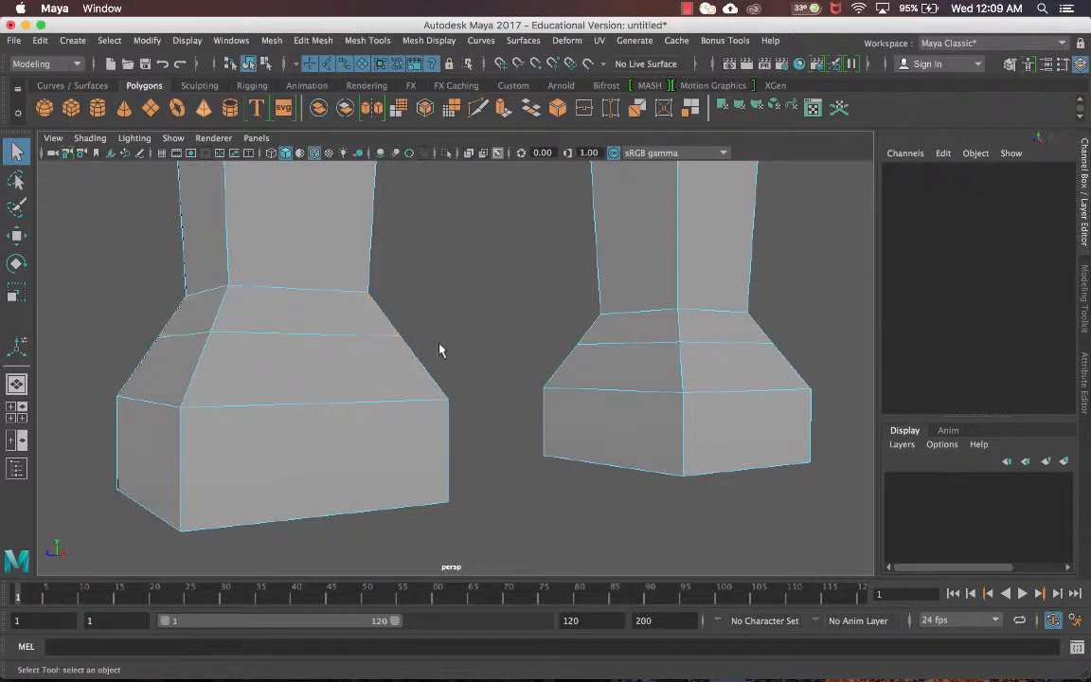
right_click(349, 249)
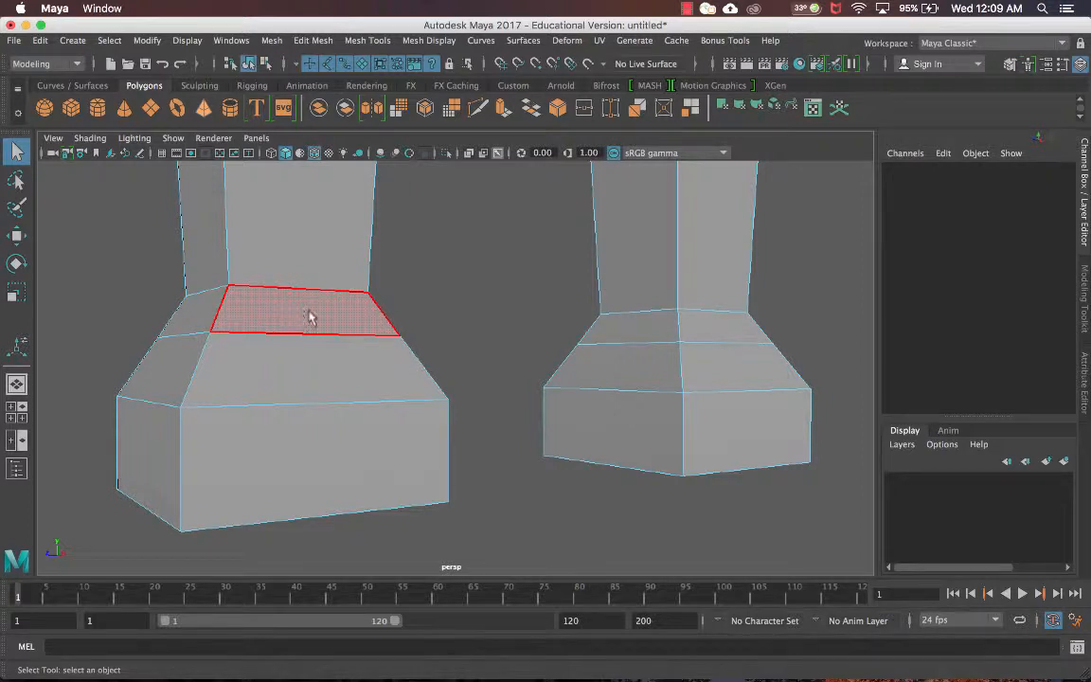
Step: Switch to vertex selection, pick the upper and middle vertices at one corner of the near foot's slope, and clear the selection
right_click(331, 248)
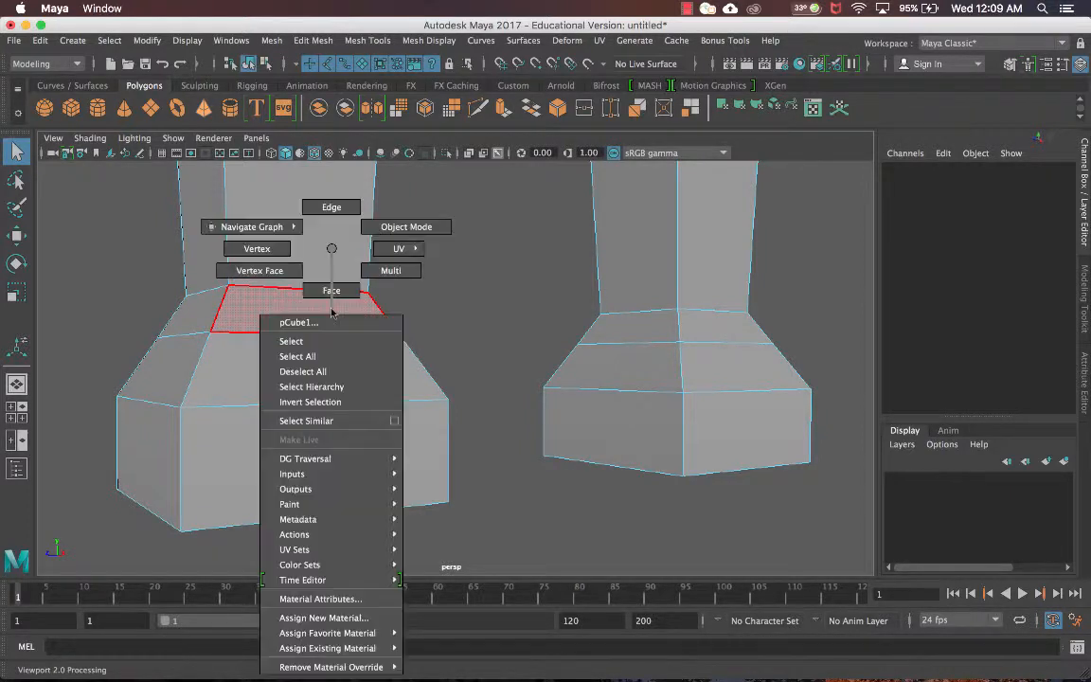
left_click(268, 250)
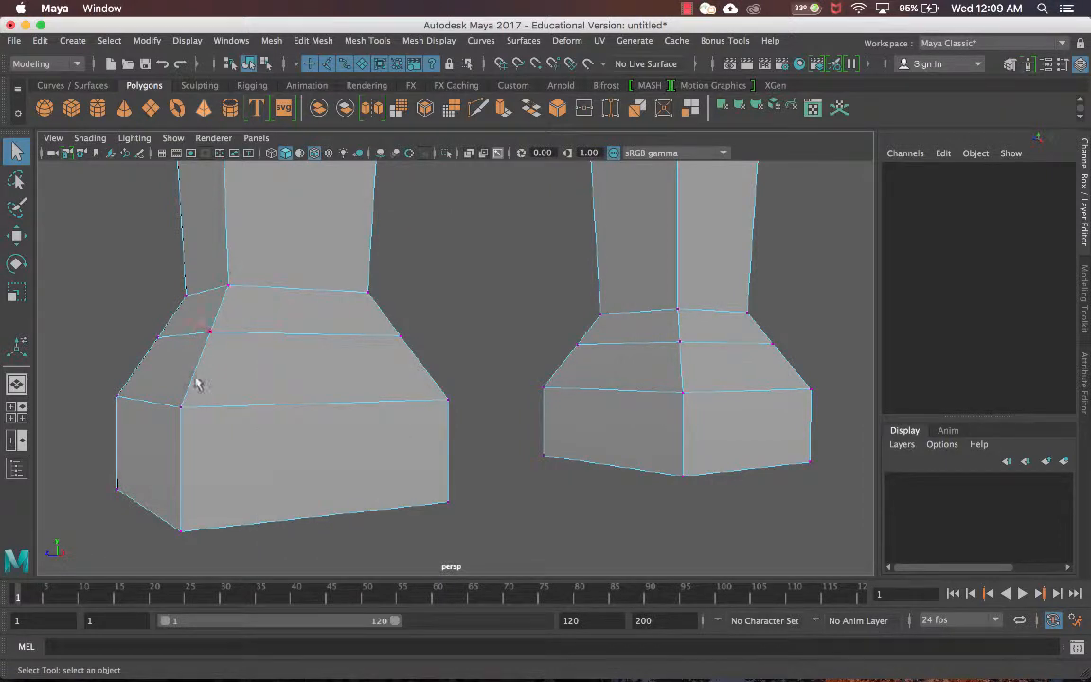
scroll(269, 390, "up", 3)
scroll(270, 388, "down", 3)
middle_click_drag(276, 384, 291, 382, "alt")
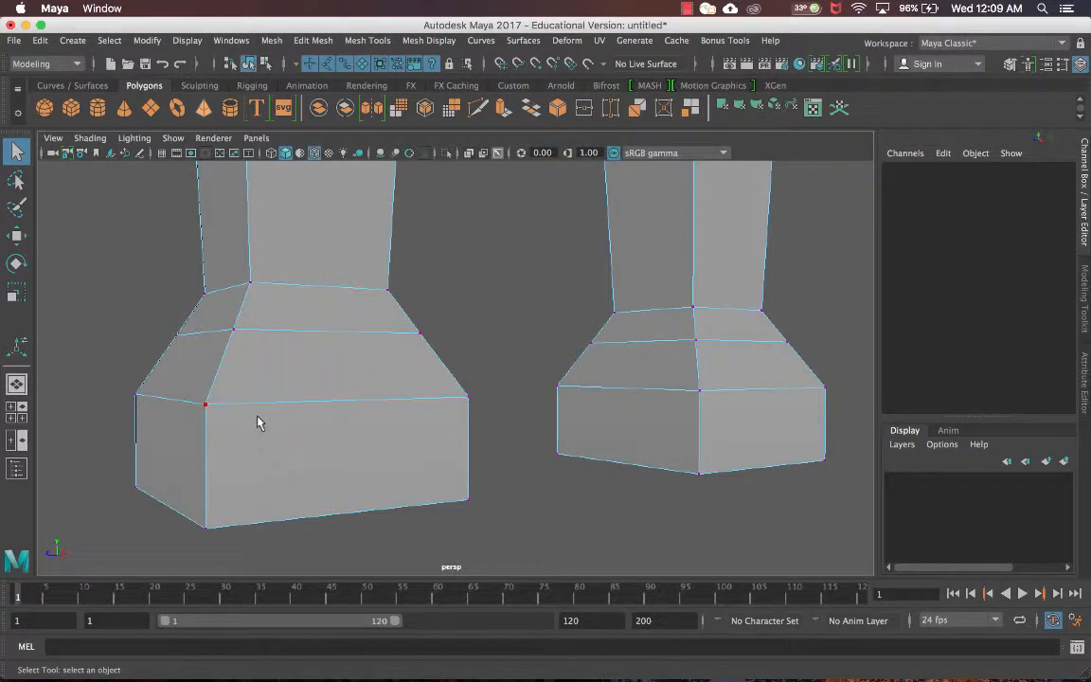
left_click(233, 331)
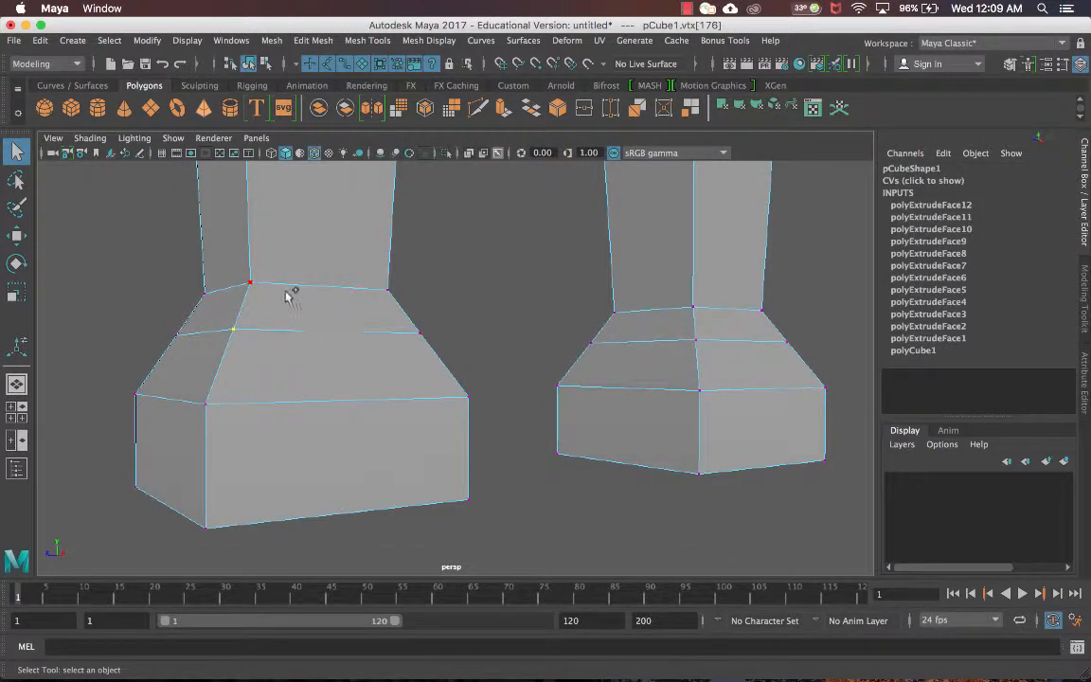
left_click(251, 283, "shift")
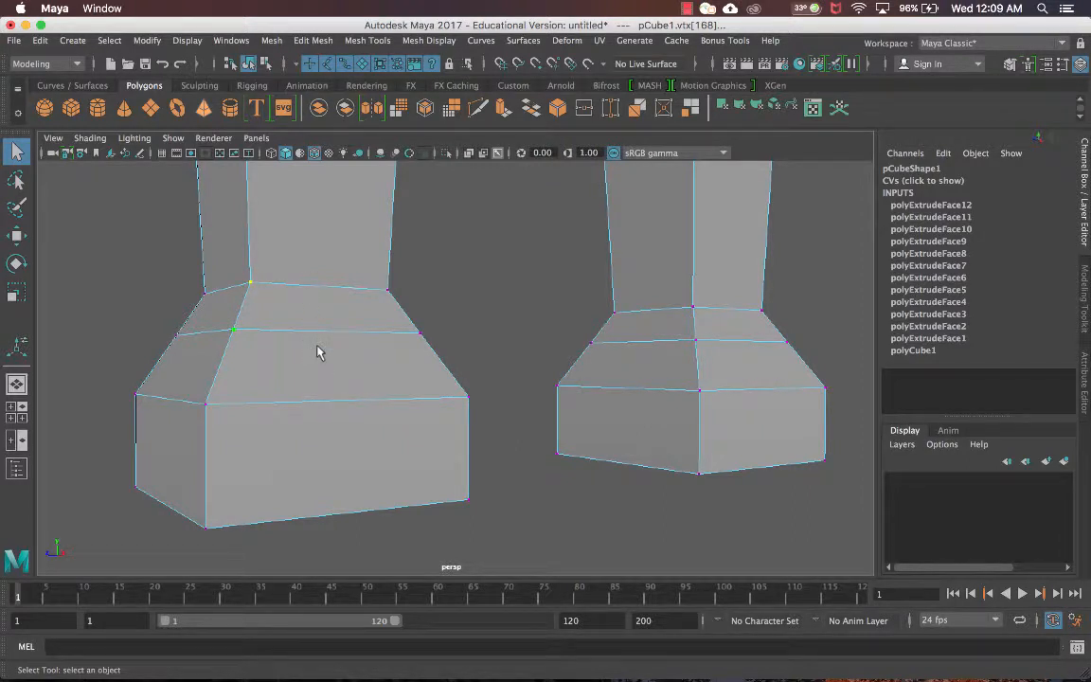
left_click(540, 310)
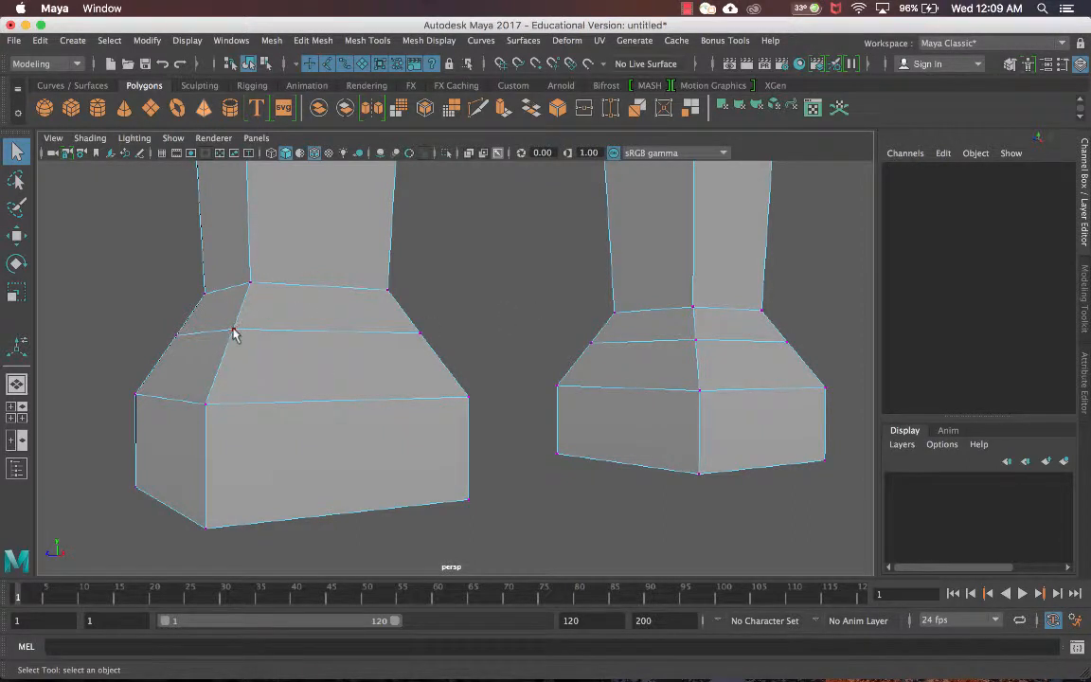
Step: Weld the middle-loop corner vertices of the near foot's slope onto the vertices directly above with the Target Weld Tool
right_click(236, 332, "shift")
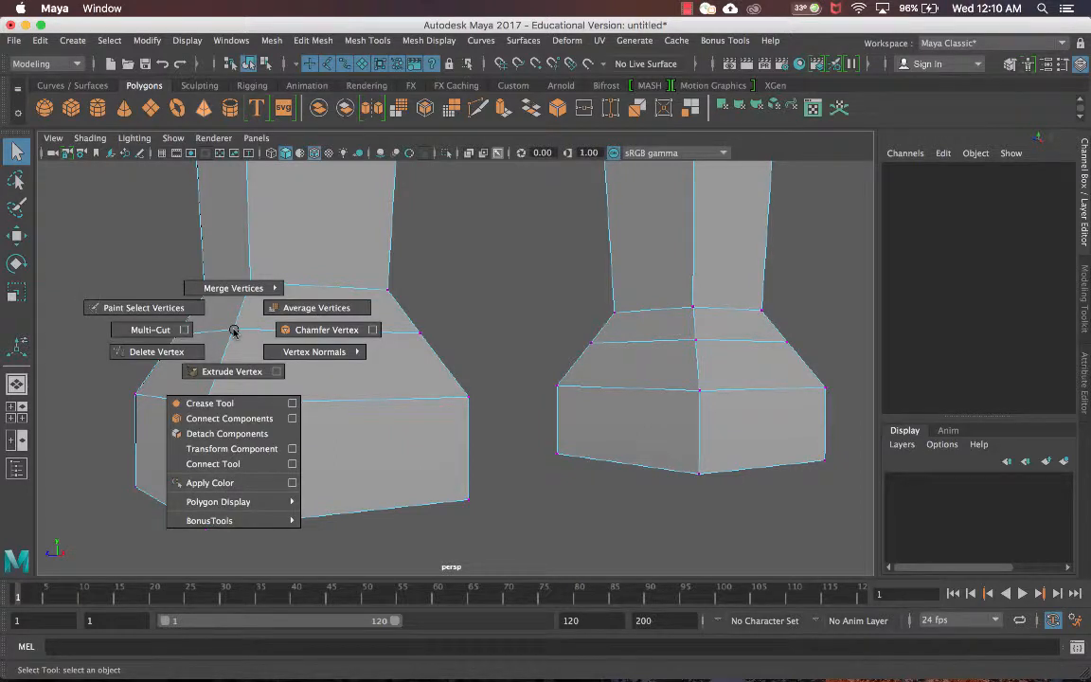
right_click_drag(235, 330, 223, 353, "shift")
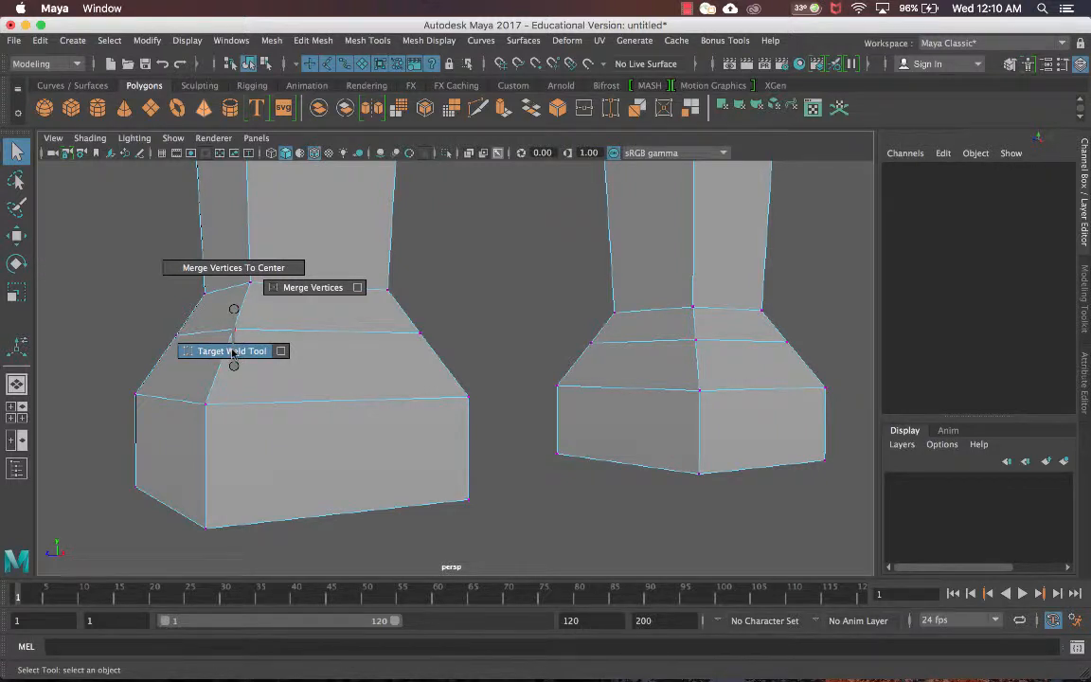
right_click_drag(233, 354, 228, 353, "shift")
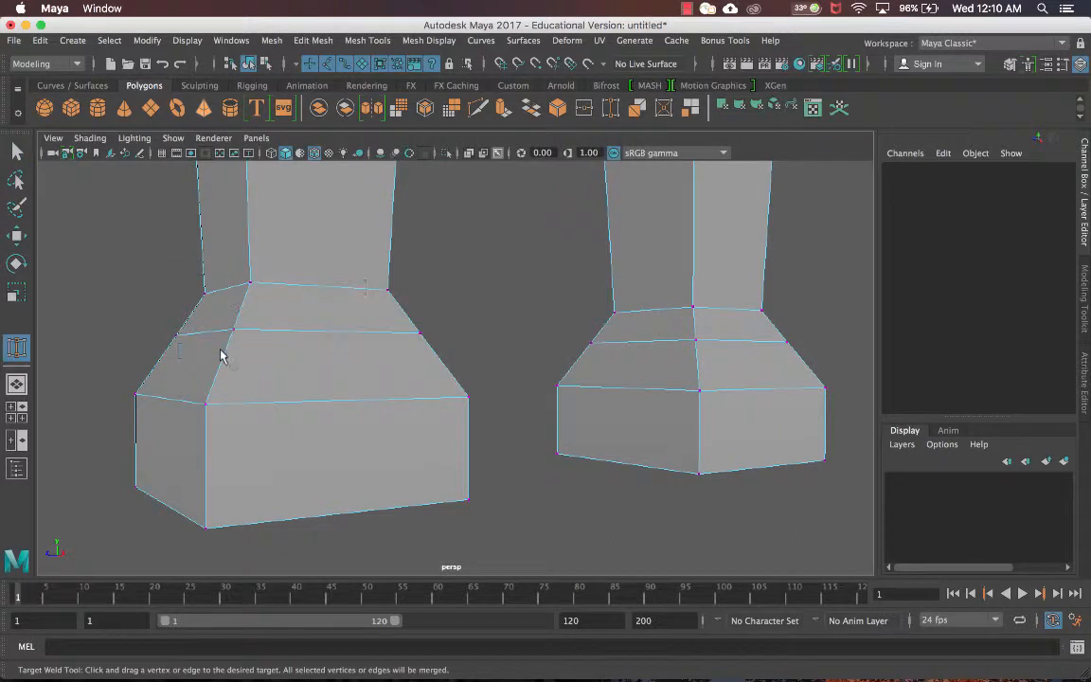
mouse_move(280, 329)
middle_mouse_down("alt")
mouse_move(302, 333)
mouse_move(296, 342)
middle_mouse_up("alt")
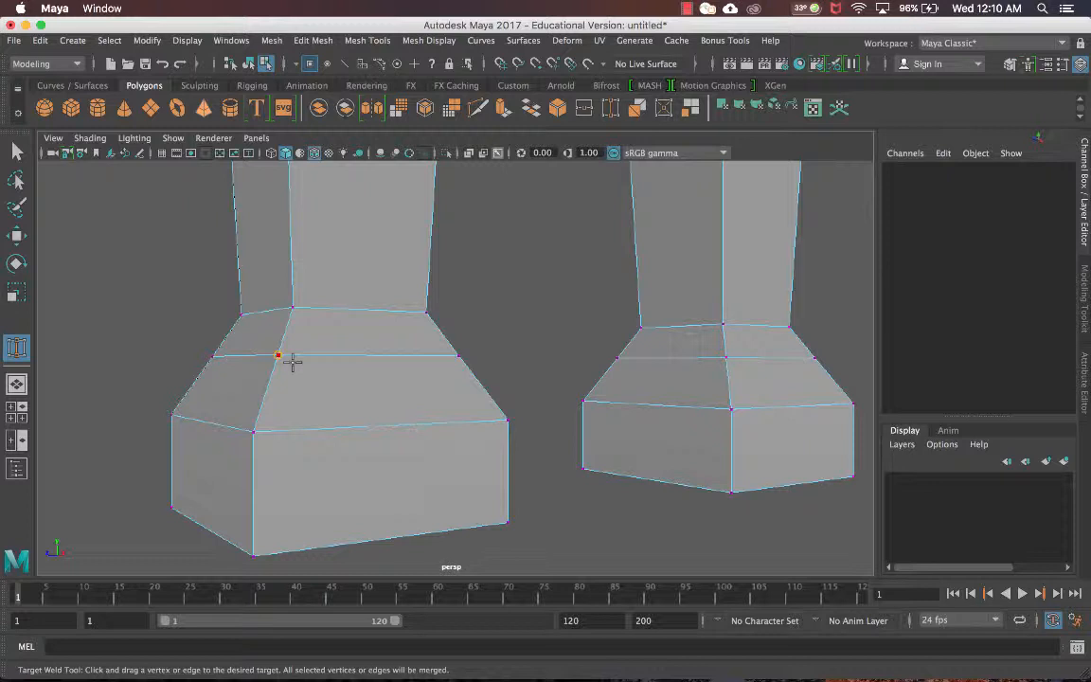
left_click_drag(292, 361, 296, 308)
left_click_drag(459, 358, 426, 312)
left_click_drag(304, 324, 368, 323, "alt")
left_click_drag(482, 369, 515, 360)
left_click_drag(608, 360, 298, 377)
Step: Switch to face selection and select the near foot's sloped front face to check the weld
key("q")
right_click_drag(295, 248, 306, 292)
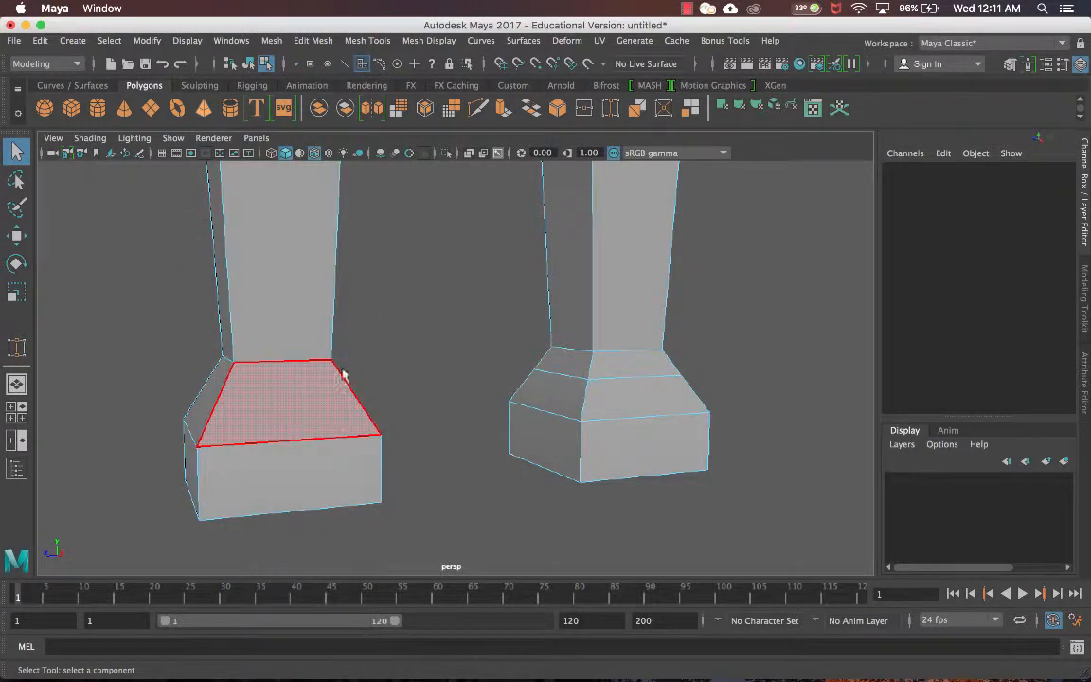
scroll(412, 369, "down", 4)
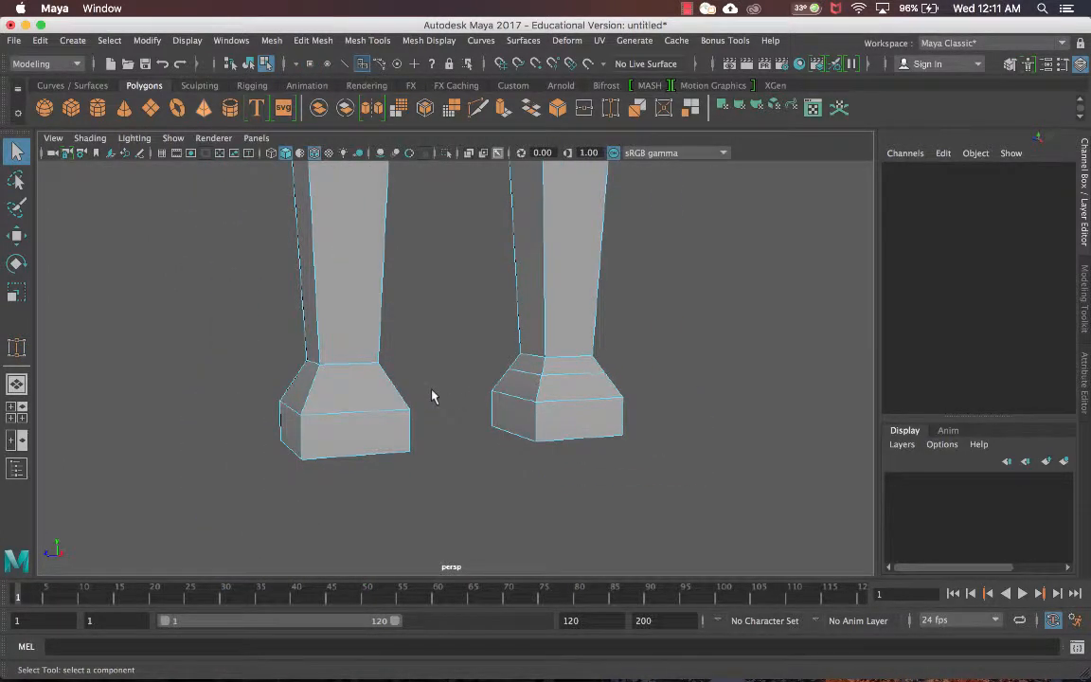
scroll(432, 396, "up", 6)
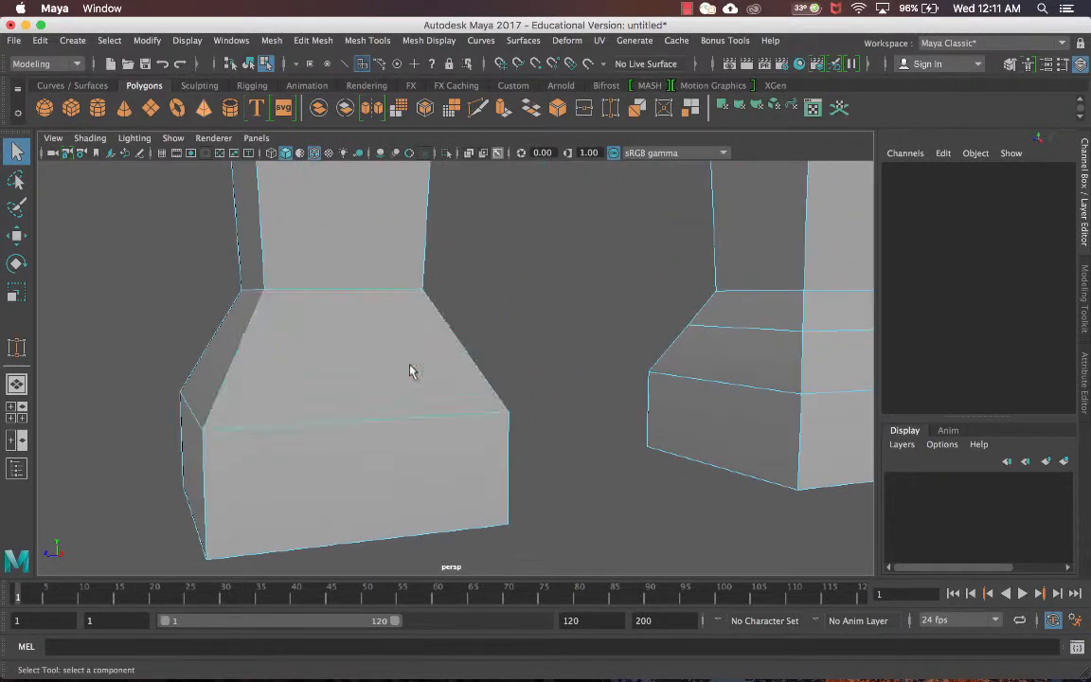
left_click(351, 347)
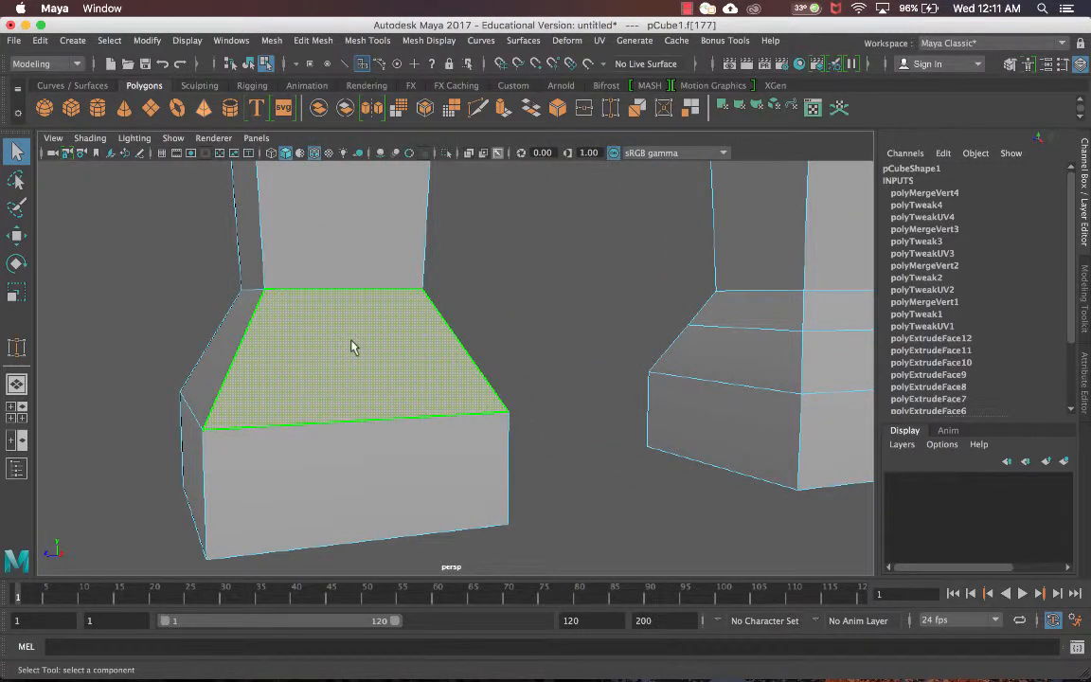
left_click_drag(353, 346, 300, 285, "alt")
Step: Switch to vertex selection and try moving the welded ankle corner vertex with the Move tool
right_click_drag(298, 248, 243, 254)
left_click(275, 275)
key("w")
mouse_move(251, 272)
left_mouse_down()
mouse_move(272, 275)
mouse_move(234, 275)
left_mouse_up()
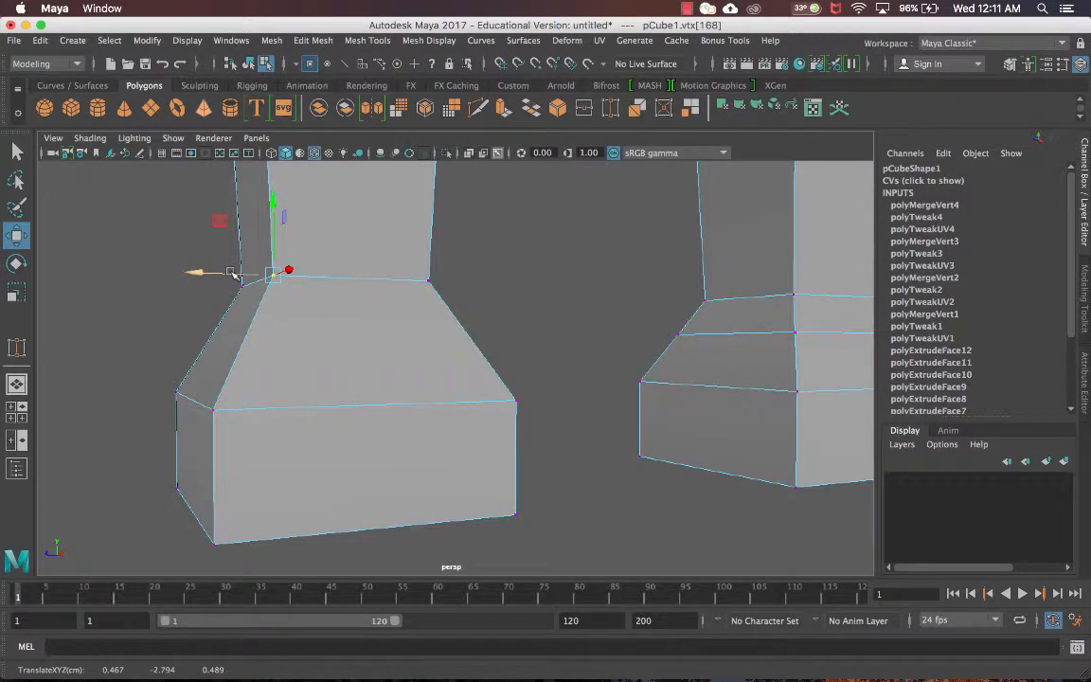
Step: Return to object mode with the whole creature mesh selected
scroll(284, 289, "down", 5)
scroll(343, 301, "down", 5)
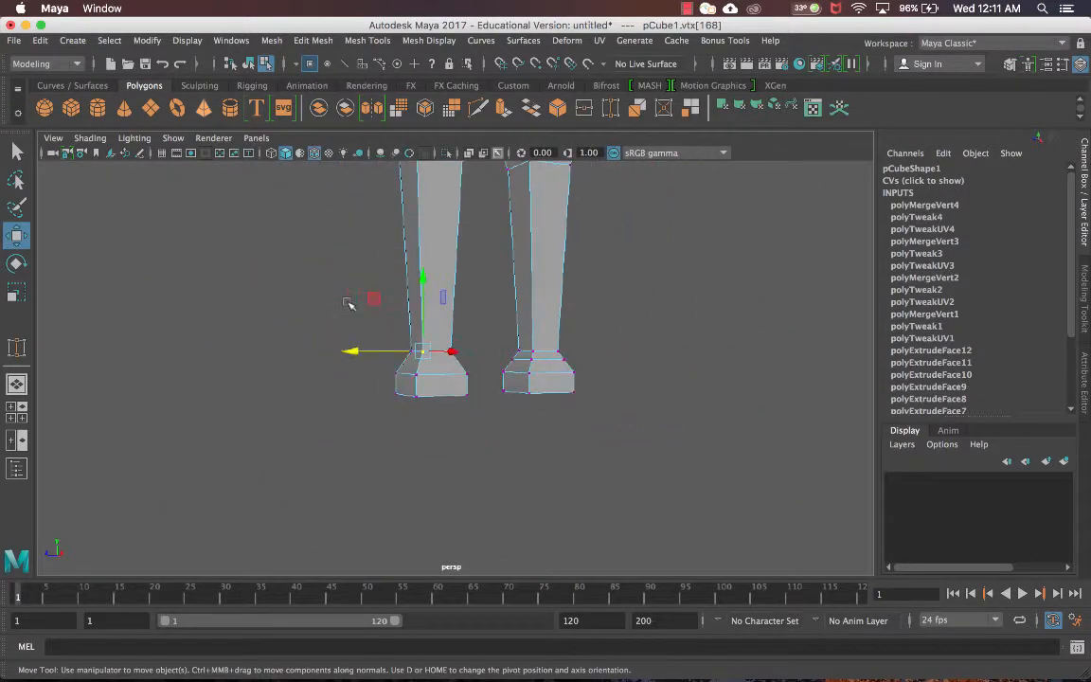
middle_click_drag(354, 304, 356, 343, "alt")
right_click_drag(417, 318, 484, 237)
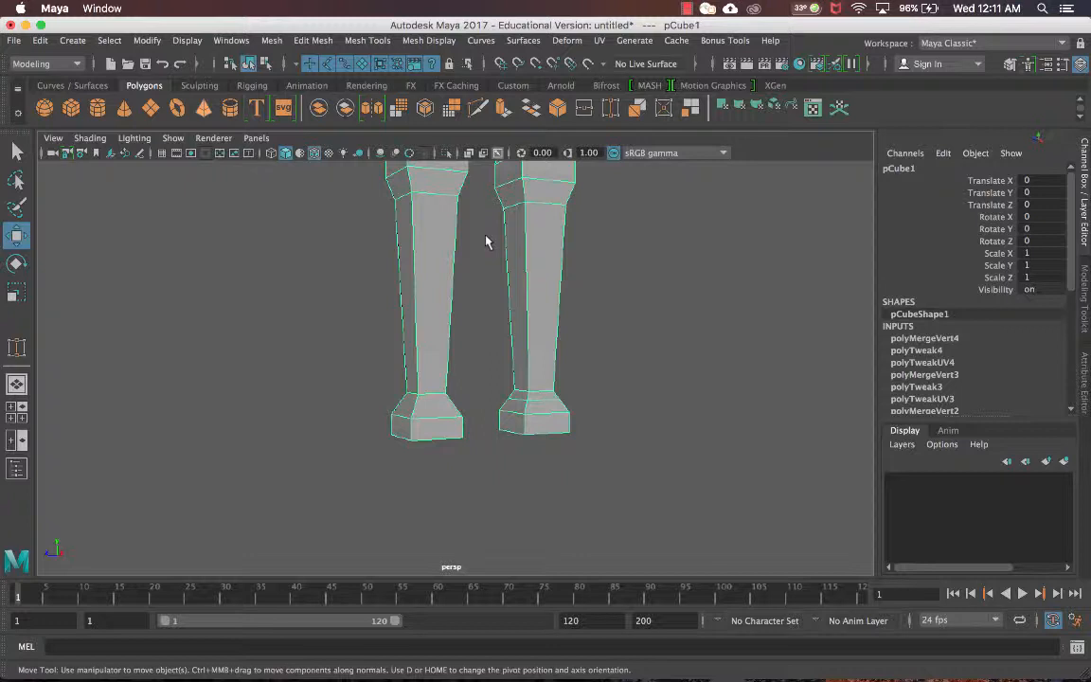
Step: Delete the upper sloped front face of the neighbouring foot that still has its middle edge loop
scroll(502, 281, "up", 3)
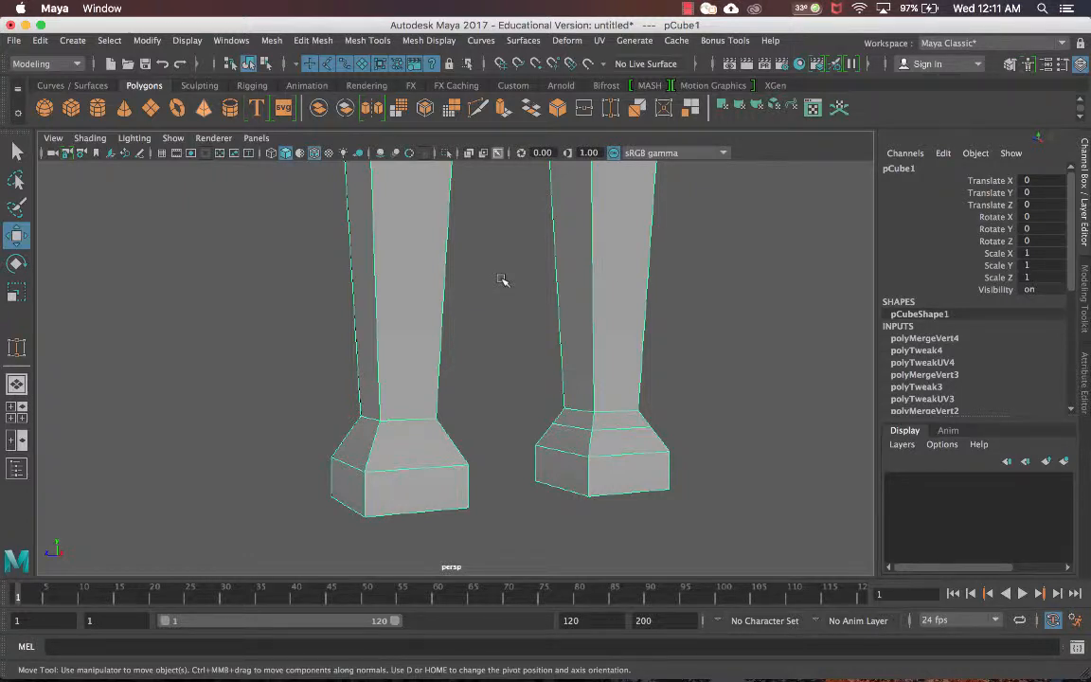
left_click_drag(546, 349, 443, 274, "alt")
scroll(443, 276, "up", 3)
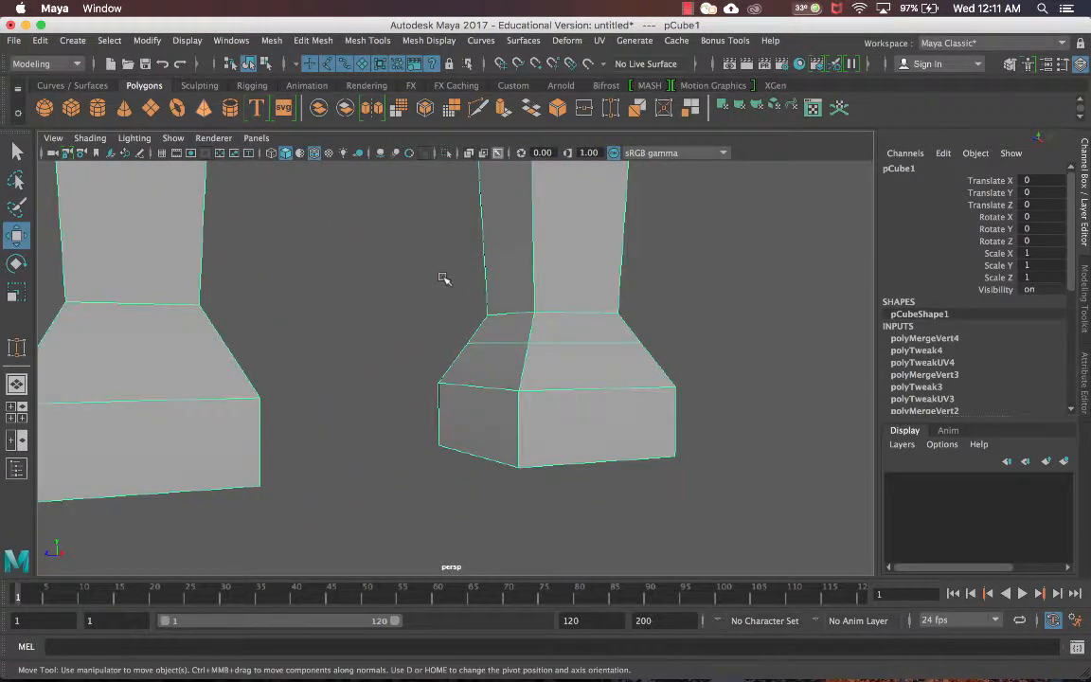
middle_click_drag(427, 366, 363, 370, "alt")
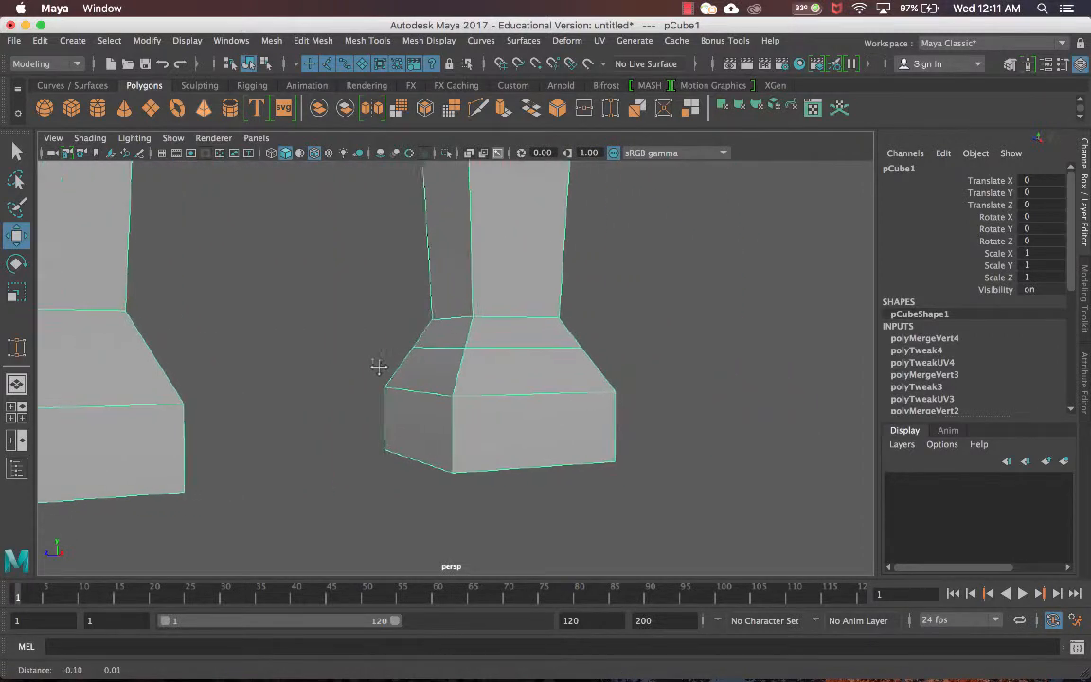
scroll(363, 371, "up", 3)
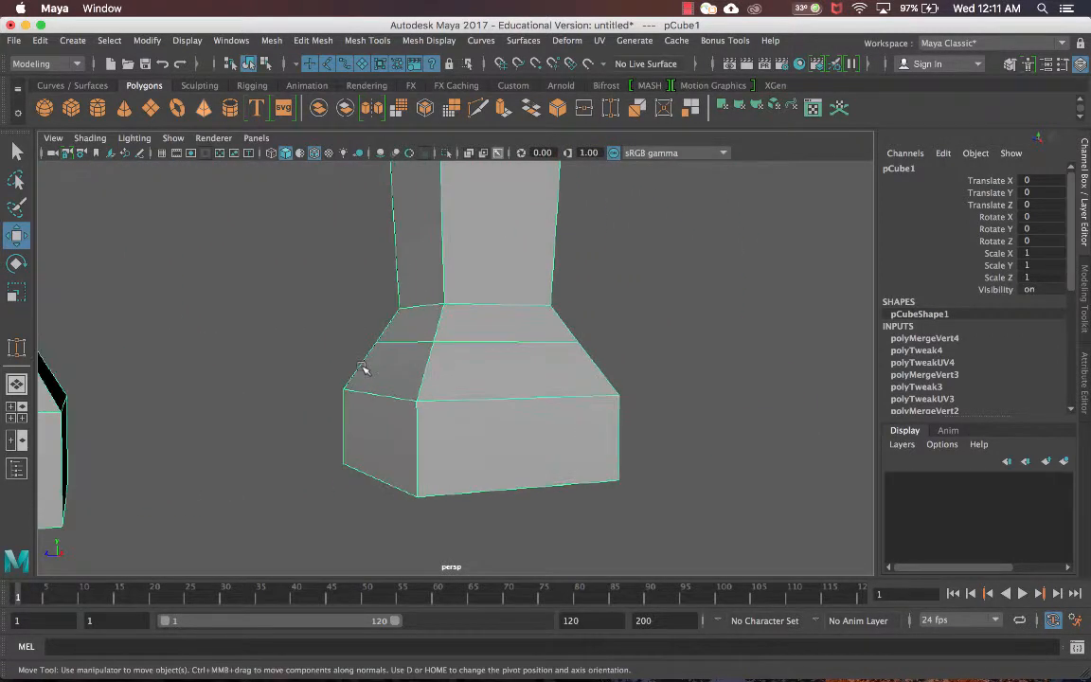
middle_click_drag(441, 372, 434, 366, "alt")
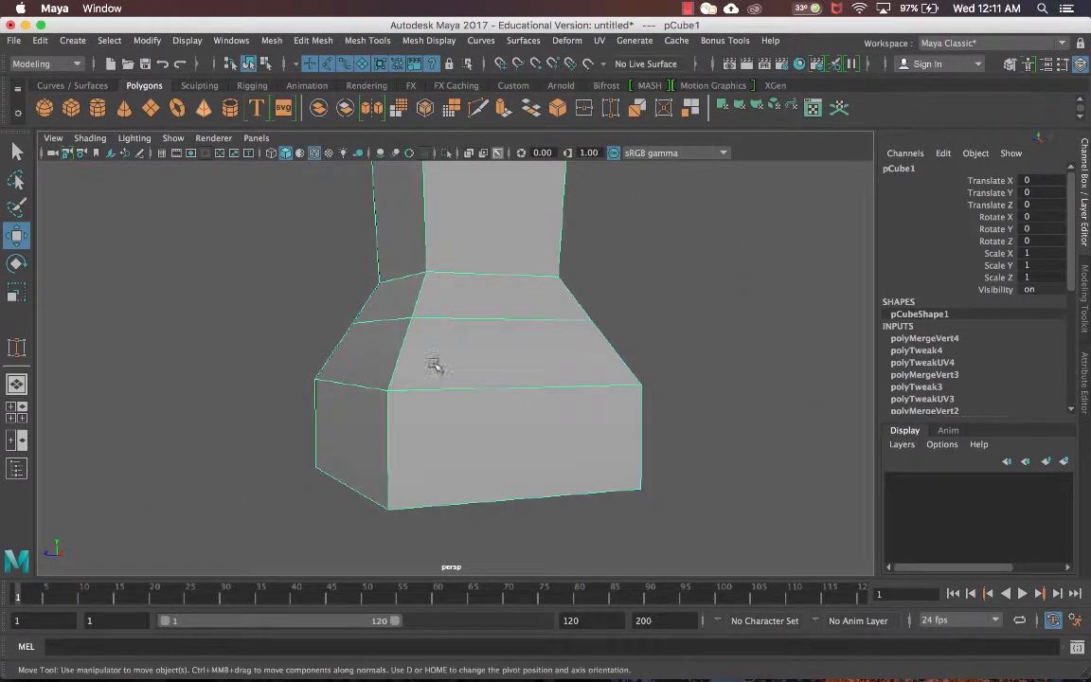
right_click_drag(481, 248, 489, 291)
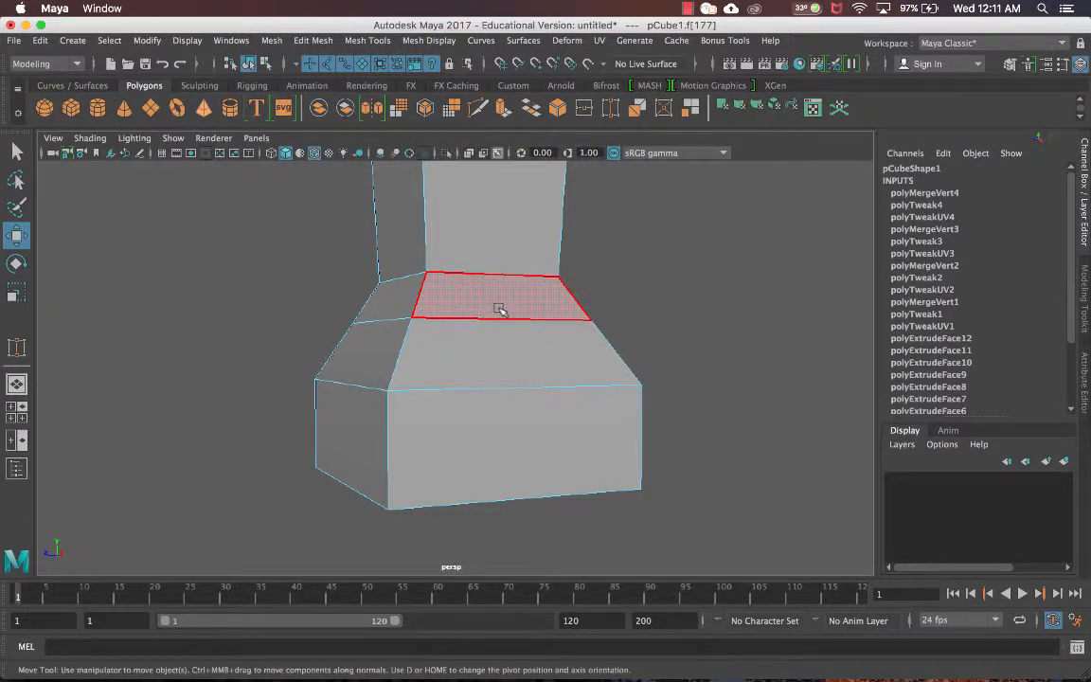
left_click(499, 308)
key("Delete")
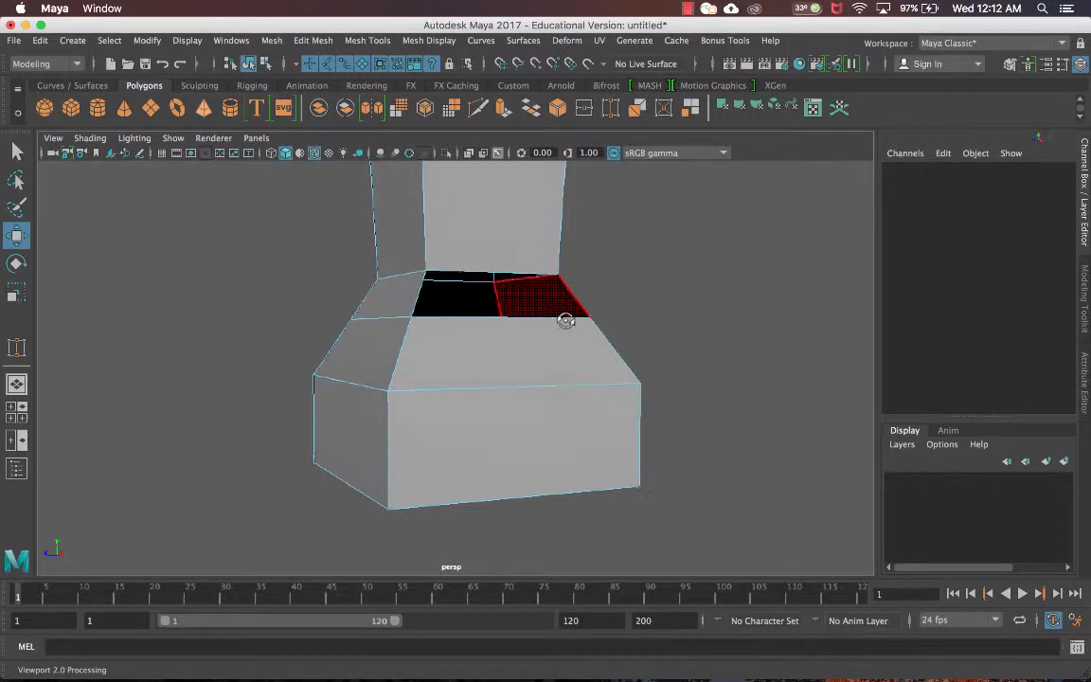
Step: Switch to edge selection and select both the upper and lower border edges of the hole in the foot's sloped side
left_click_drag(567, 319, 595, 332, "alt")
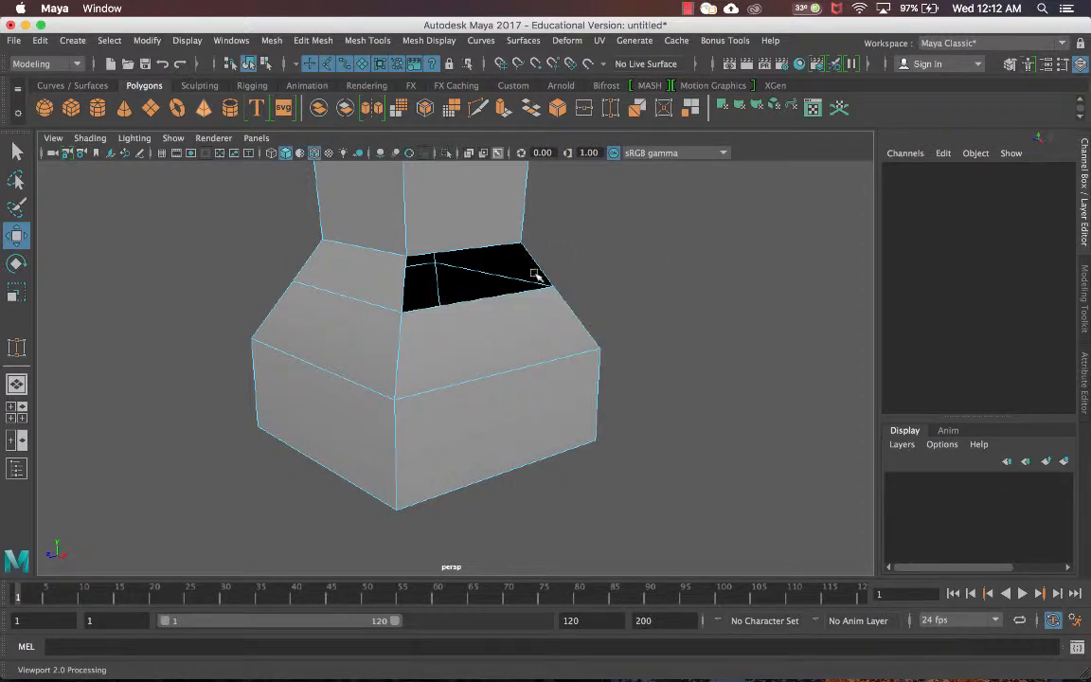
mouse_move(538, 276)
left_mouse_down("alt")
mouse_move(573, 350)
mouse_move(534, 345)
mouse_move(538, 353)
mouse_move(526, 287)
mouse_move(562, 297)
mouse_move(543, 263)
left_mouse_up("alt")
scroll(573, 352, "up", 3)
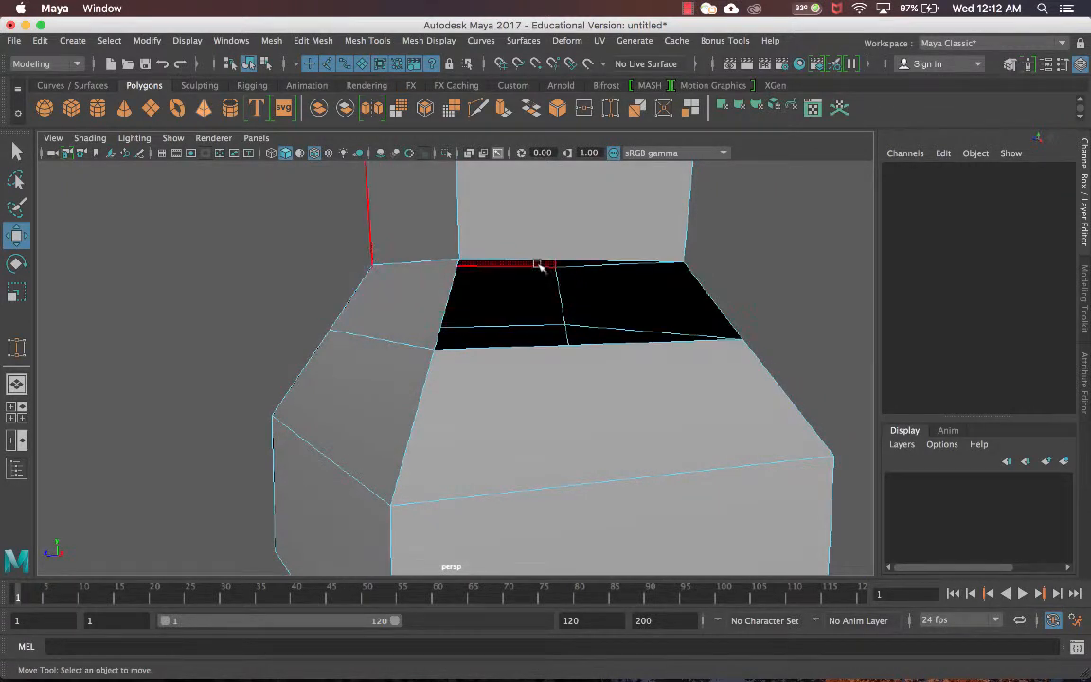
right_click(537, 256)
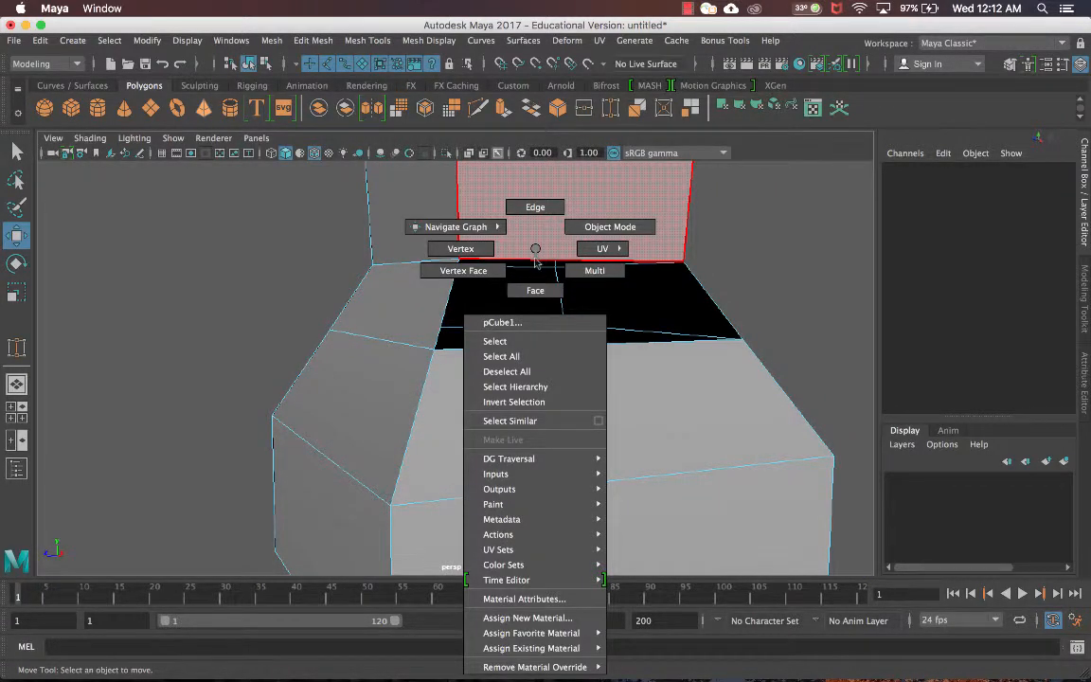
left_click(536, 207)
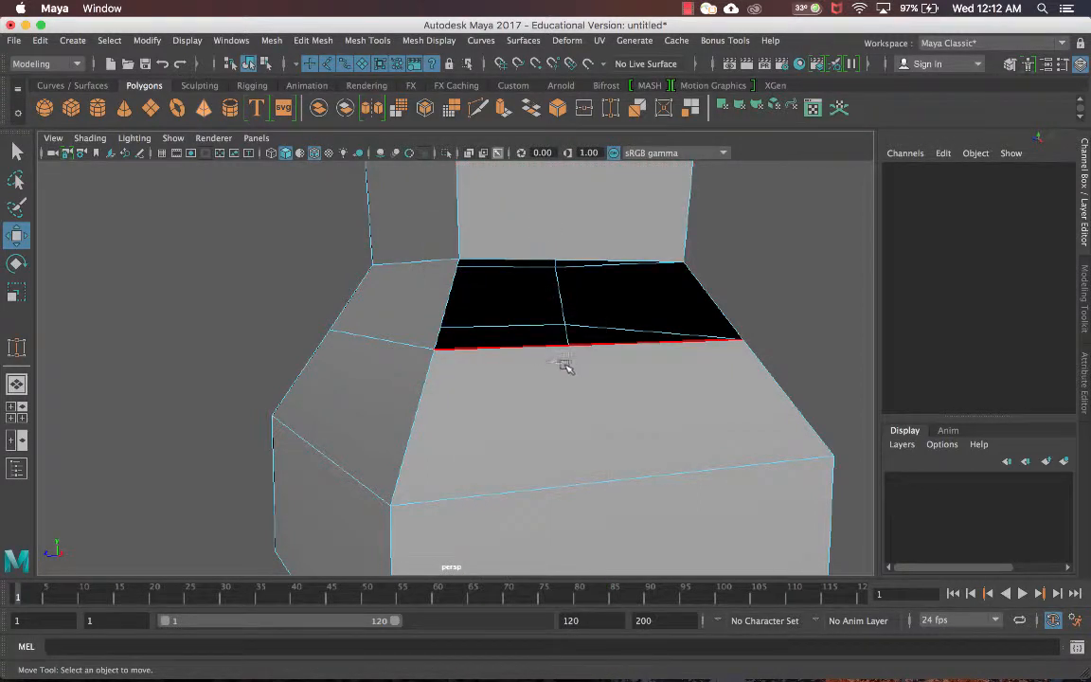
left_click_drag(565, 365, 604, 370, "alt")
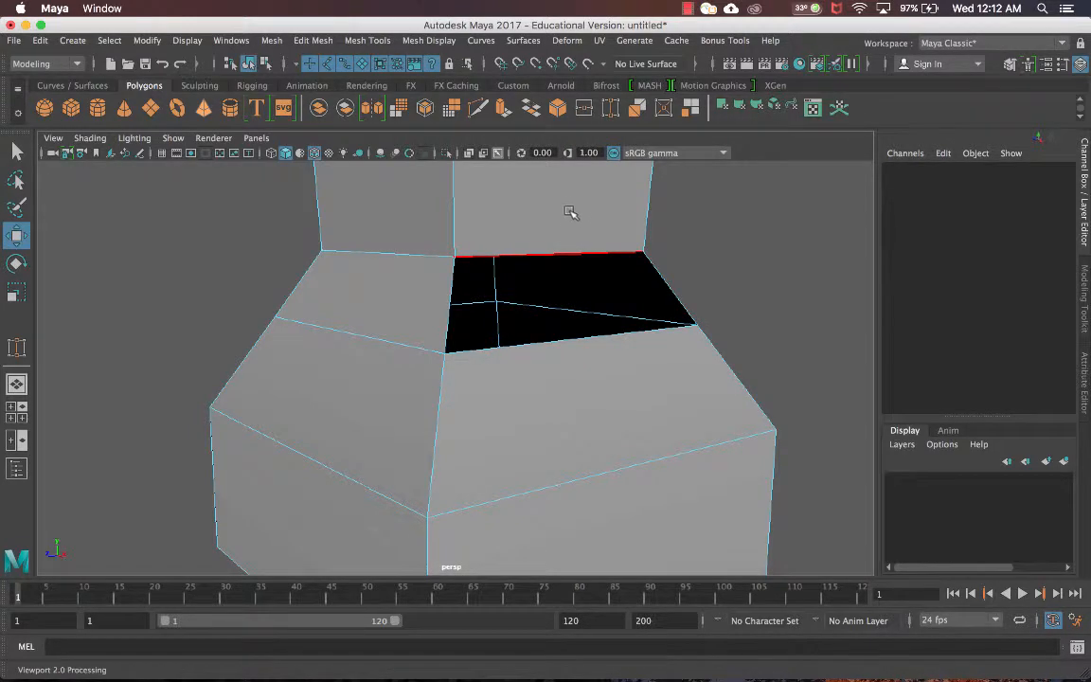
left_click_drag(531, 219, 524, 254, "alt")
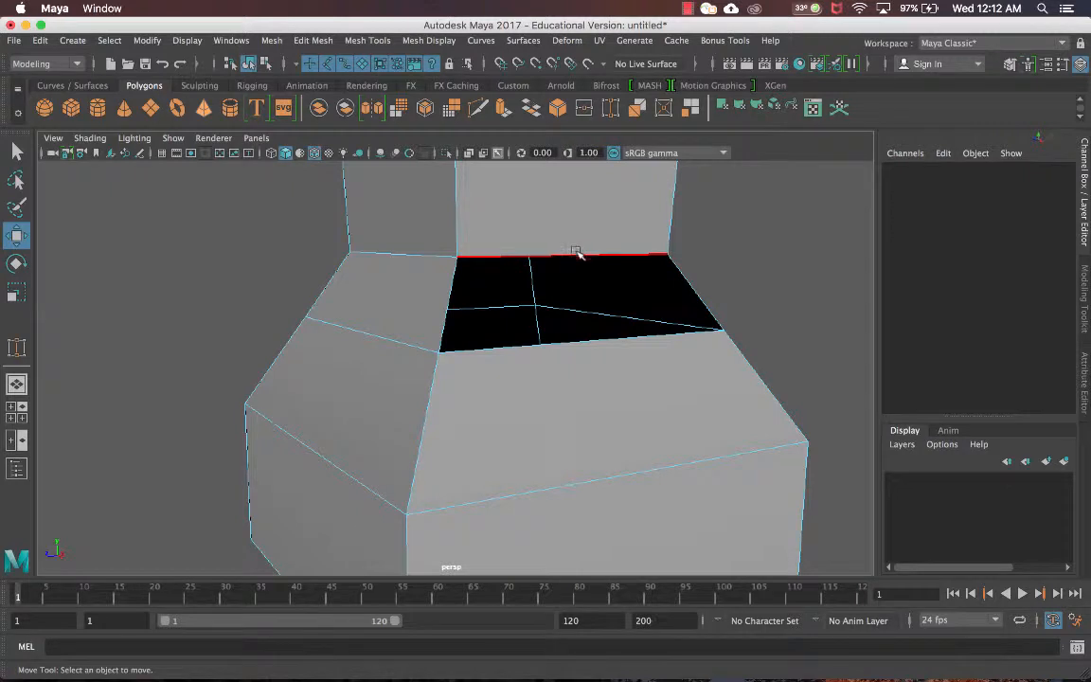
left_click(571, 254)
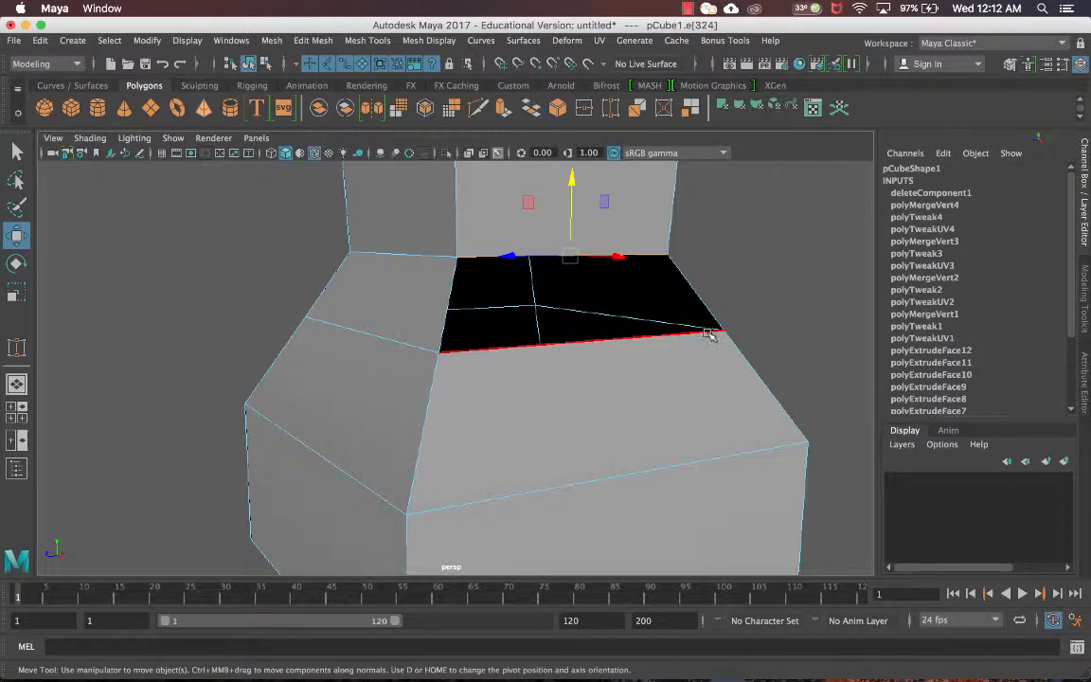
key("q")
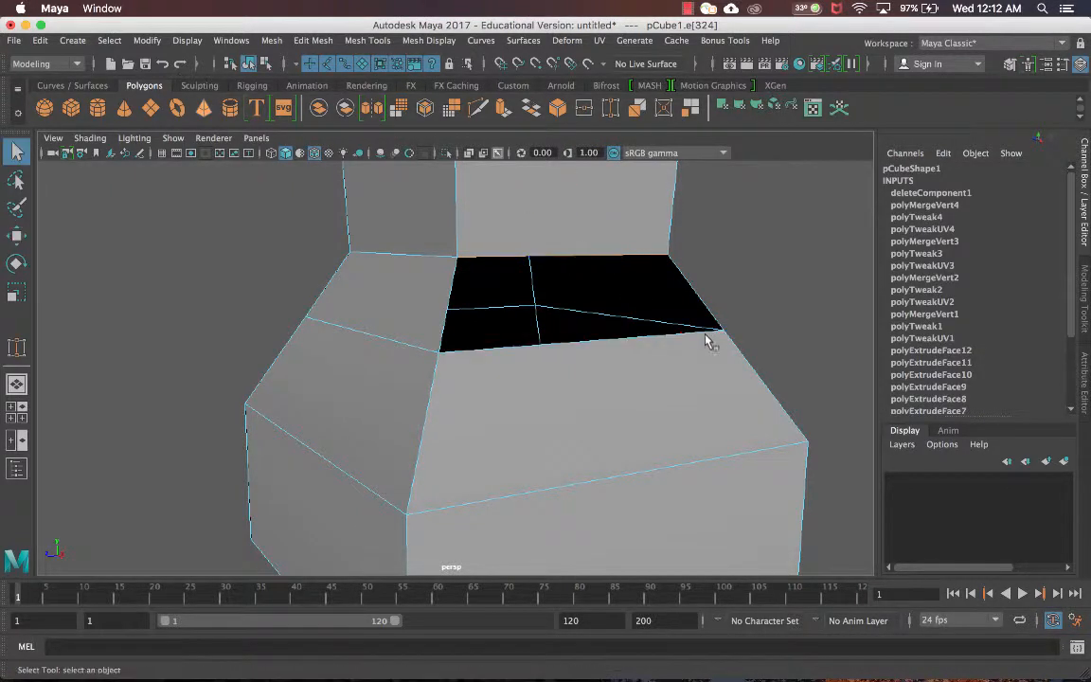
left_click(606, 345, "shift")
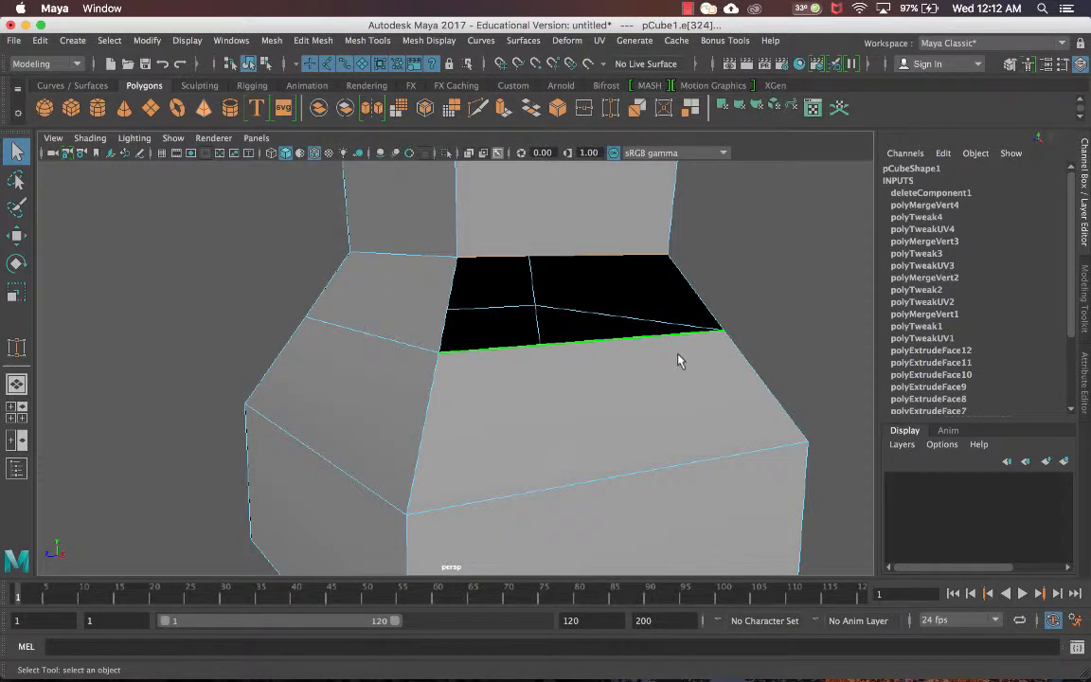
Step: Bridge the two selected border edges to close the hole above the foot
left_click_drag(678, 360, 602, 310, "alt")
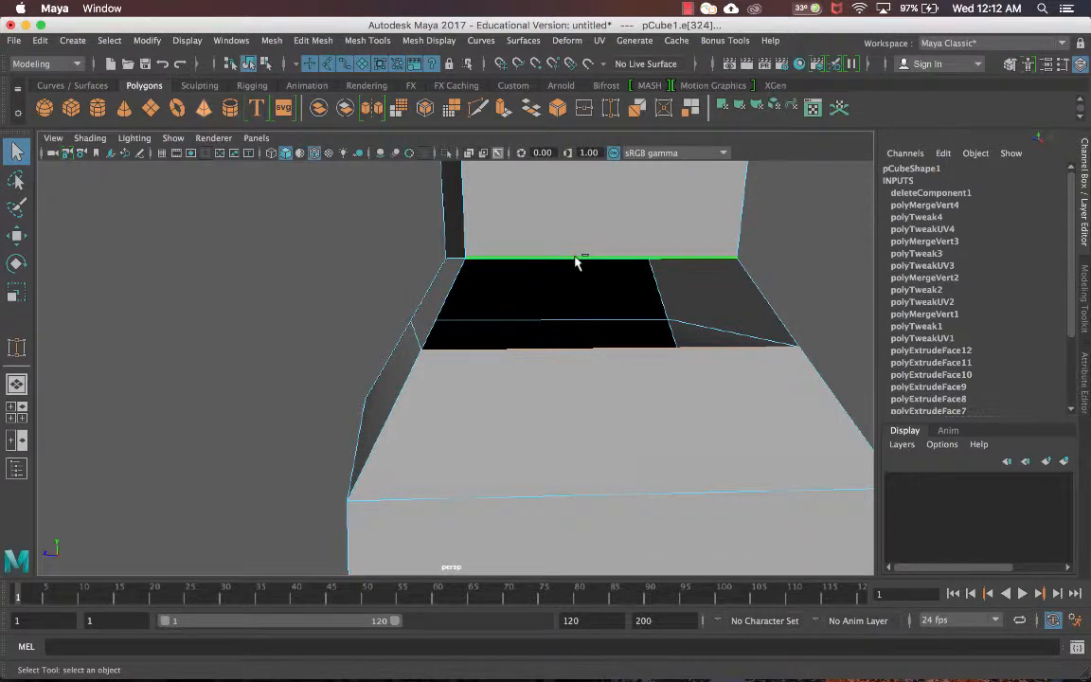
right_click(575, 261, "shift")
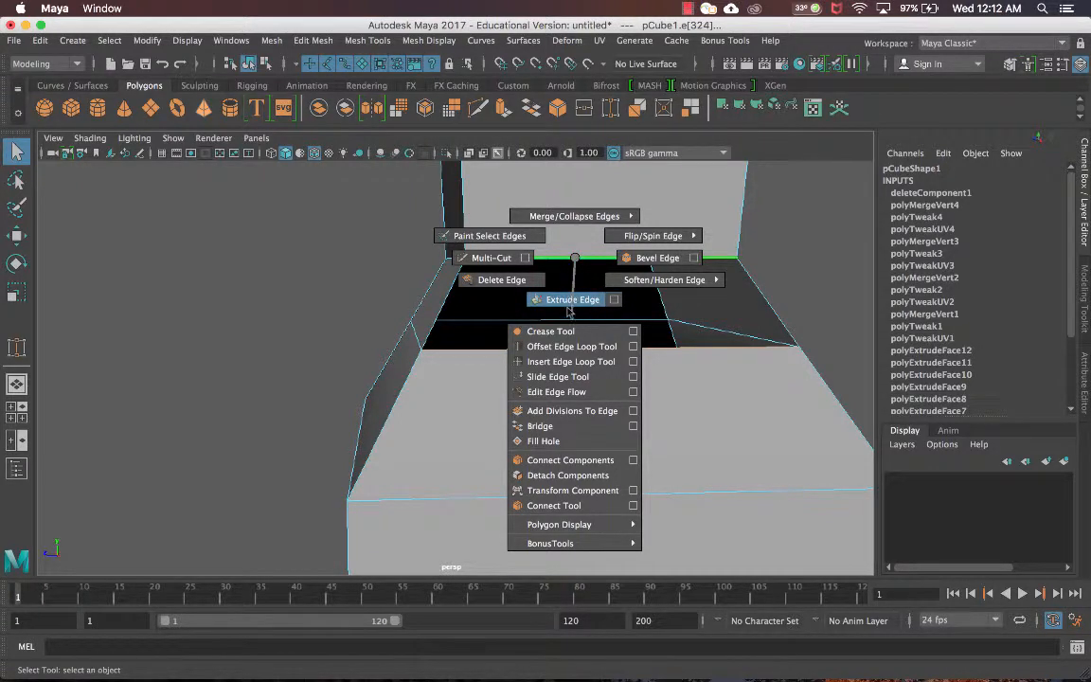
left_click(562, 432)
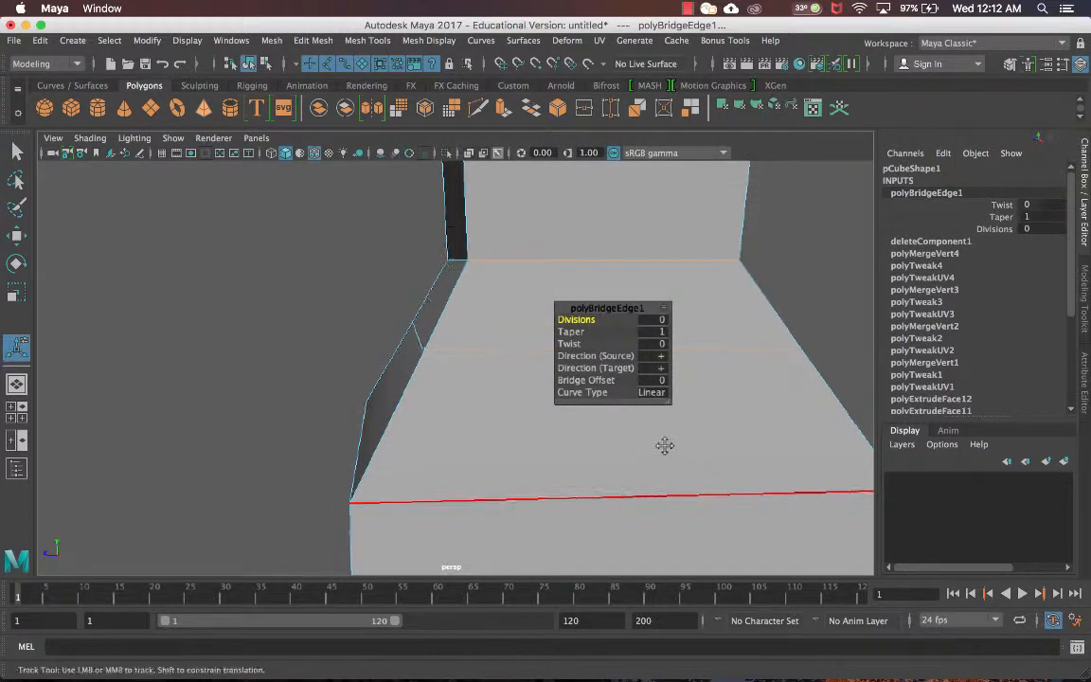
Step: Try 3 divisions on the bridged face at the foot's sloped side
middle_click_drag(665, 445, 606, 431, "alt")
scroll(599, 428, "down", 5)
left_click_drag(592, 427, 692, 423, "alt")
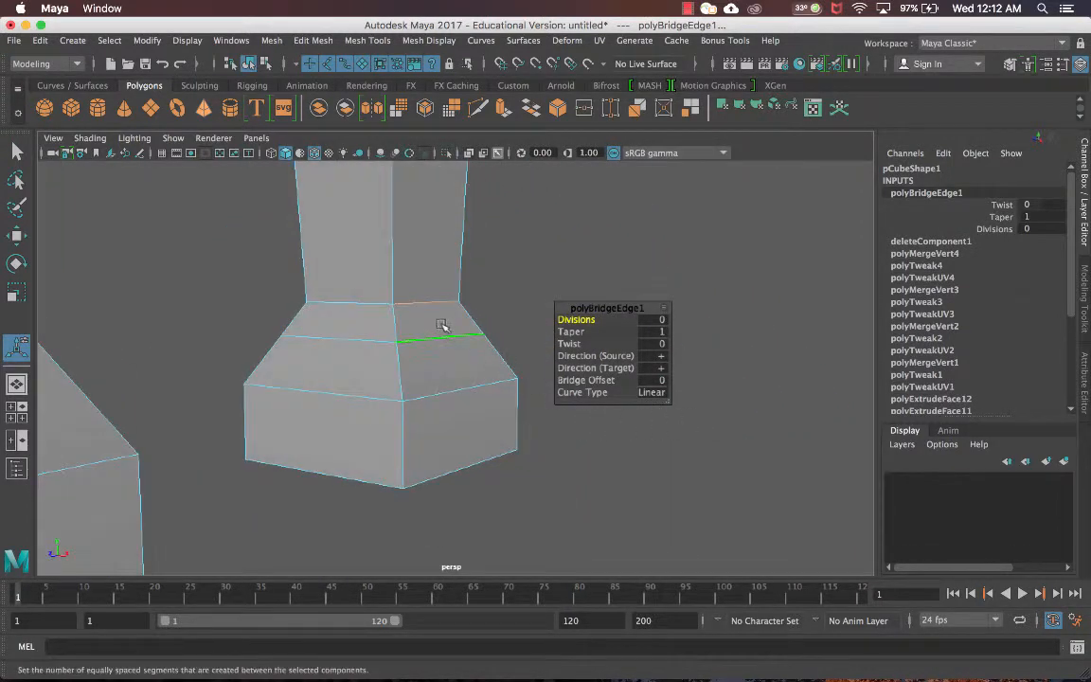
middle_click_drag(479, 350, 490, 368, "alt")
scroll(489, 367, "up", 5)
left_click_drag(474, 366, 454, 367, "alt")
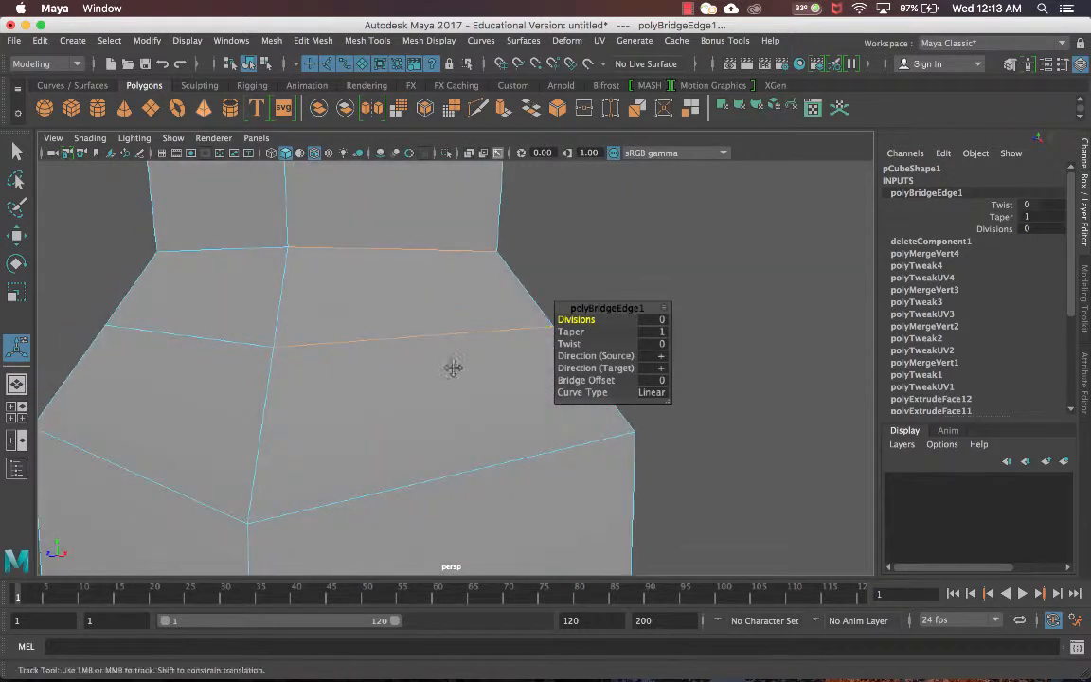
middle_click_drag(453, 367, 418, 389, "alt")
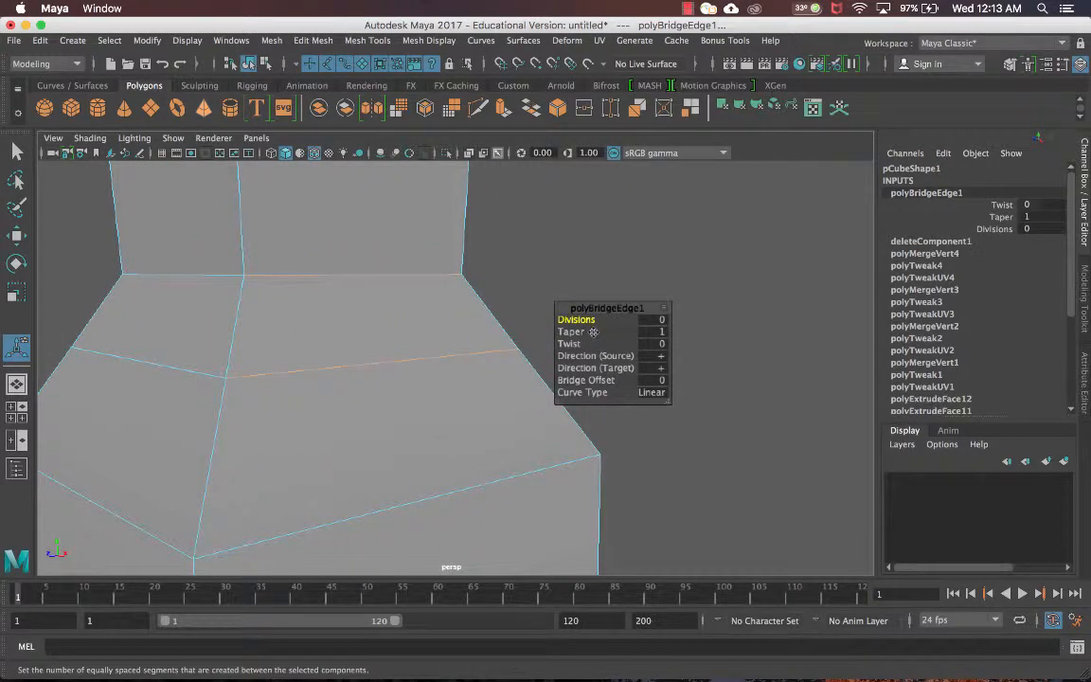
mouse_move(604, 319)
left_mouse_down()
mouse_move(616, 319)
mouse_move(588, 319)
mouse_move(607, 320)
left_mouse_up()
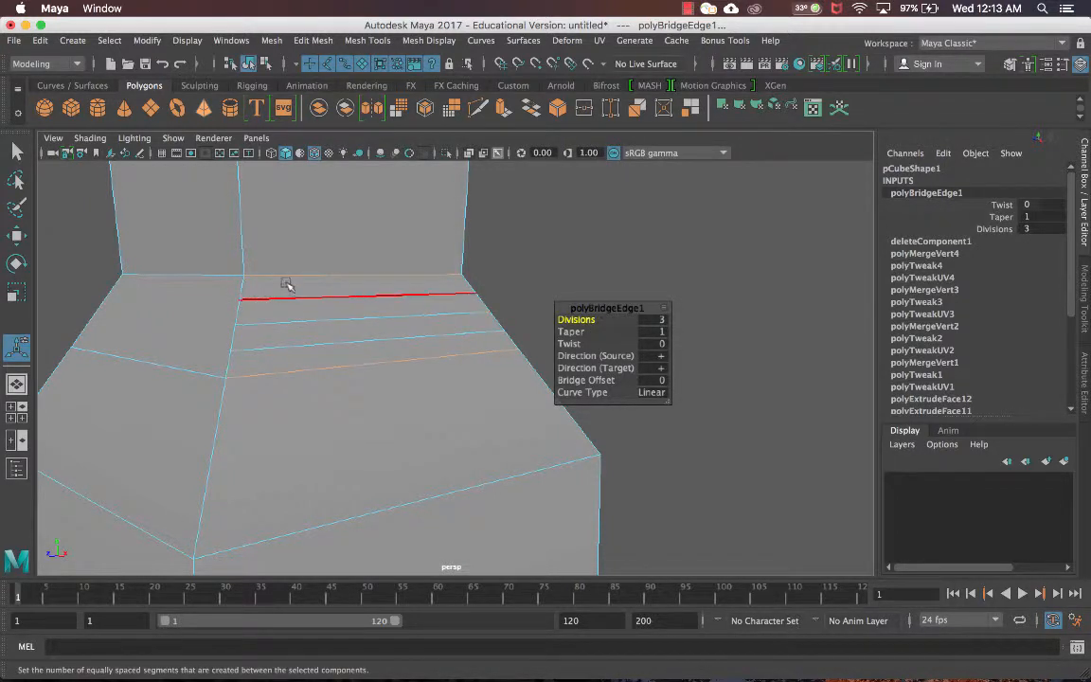
Step: Set the bridge's divisions back to 0
left_click_drag(354, 319, 422, 316, "alt")
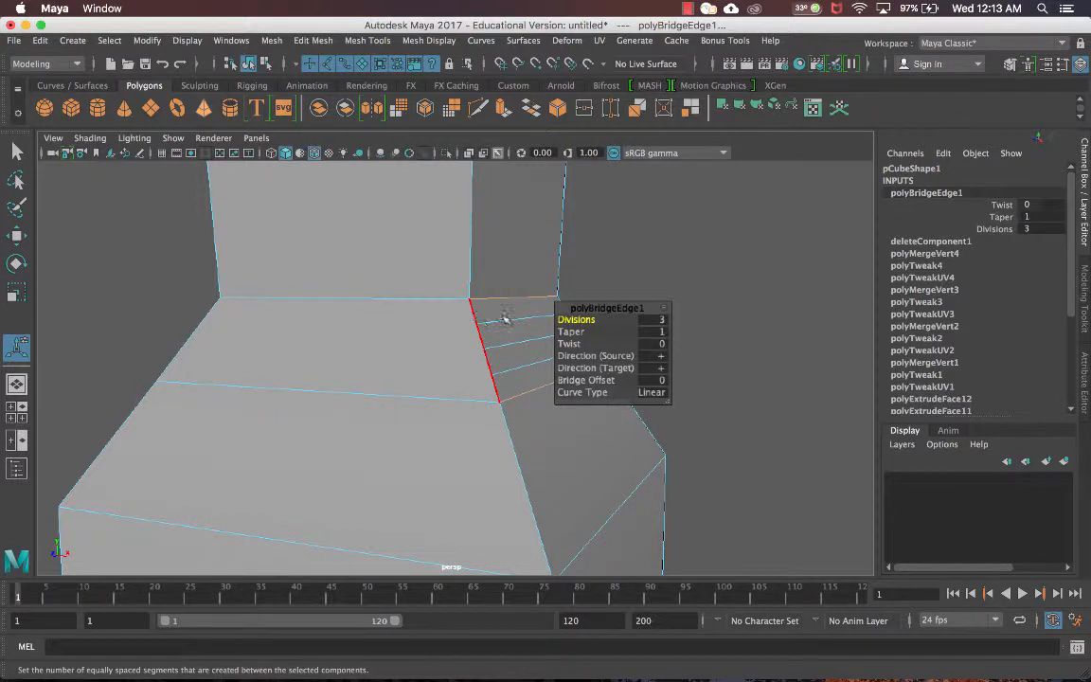
left_click_drag(574, 320, 553, 323)
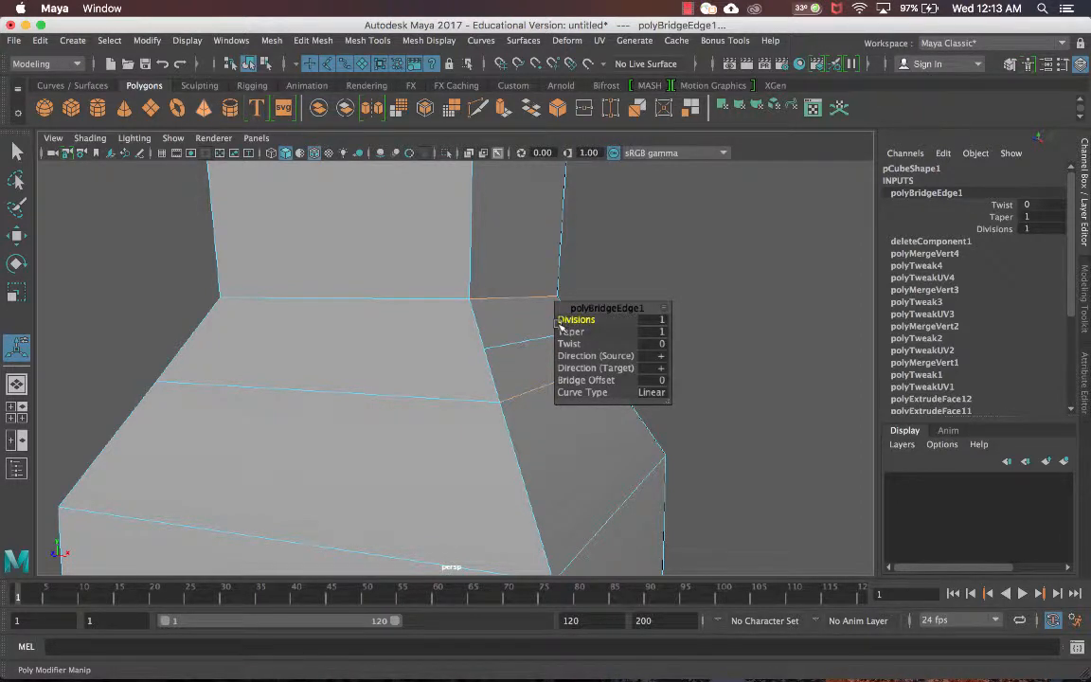
left_click_drag(559, 324, 509, 324)
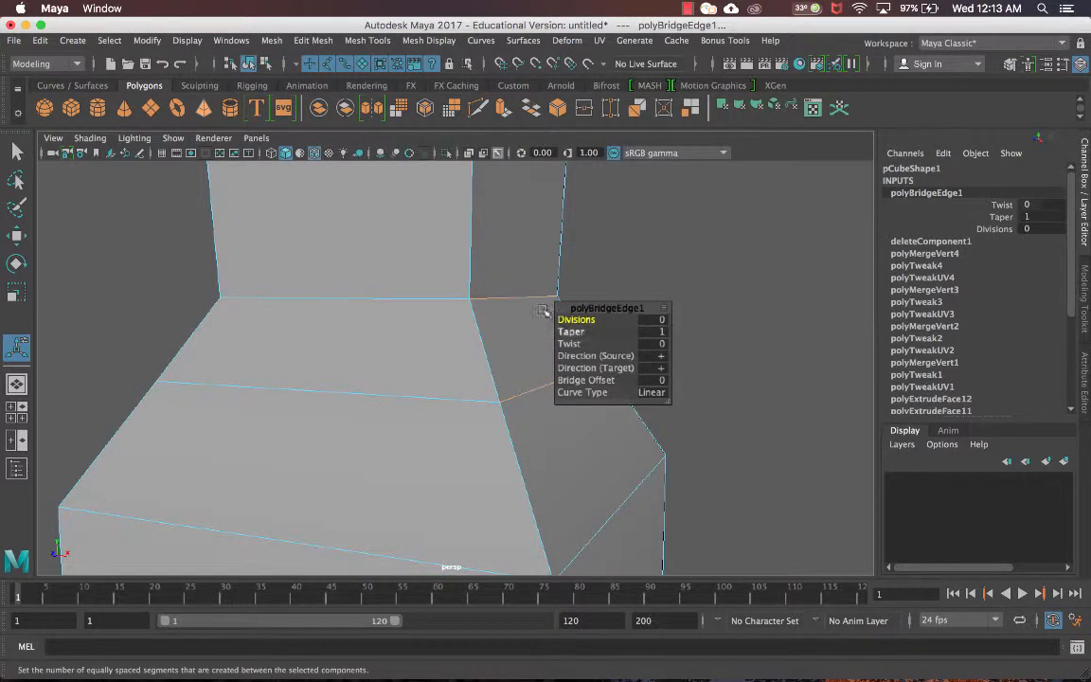
Step: Return to object mode and select the whole creature mesh to check the repaired foot beside its neighbour
key("q")
right_click_drag(484, 296, 565, 233)
scroll(594, 293, "down", 8)
left_click(618, 314)
left_click_drag(618, 315, 512, 317, "alt")
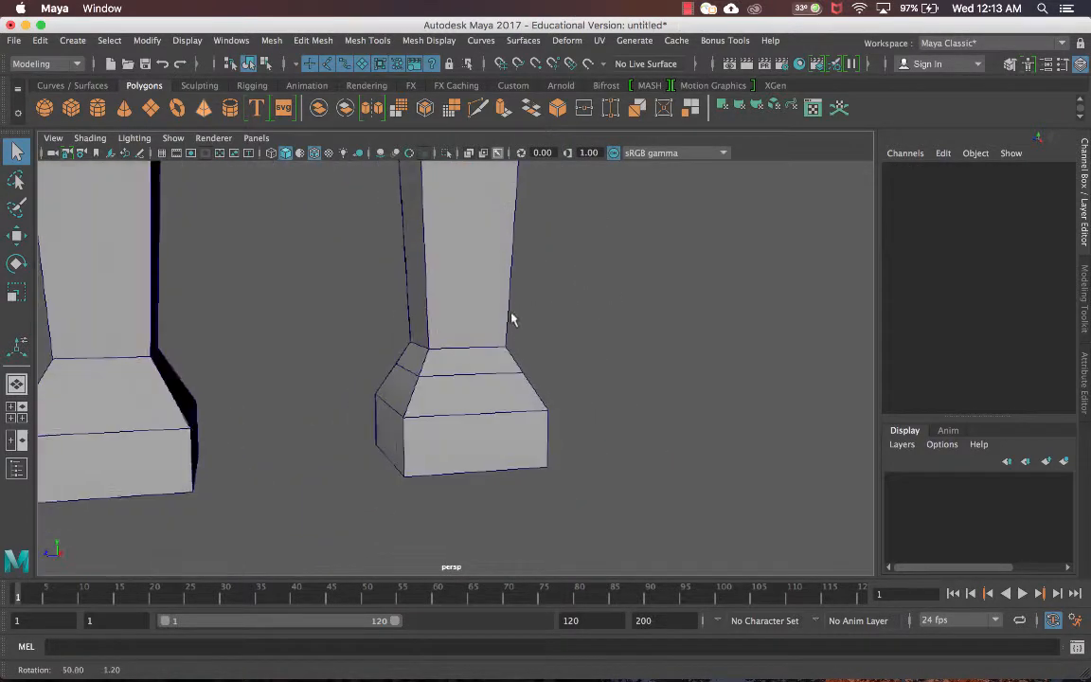
left_click(479, 371)
scroll(528, 360, "down", 3)
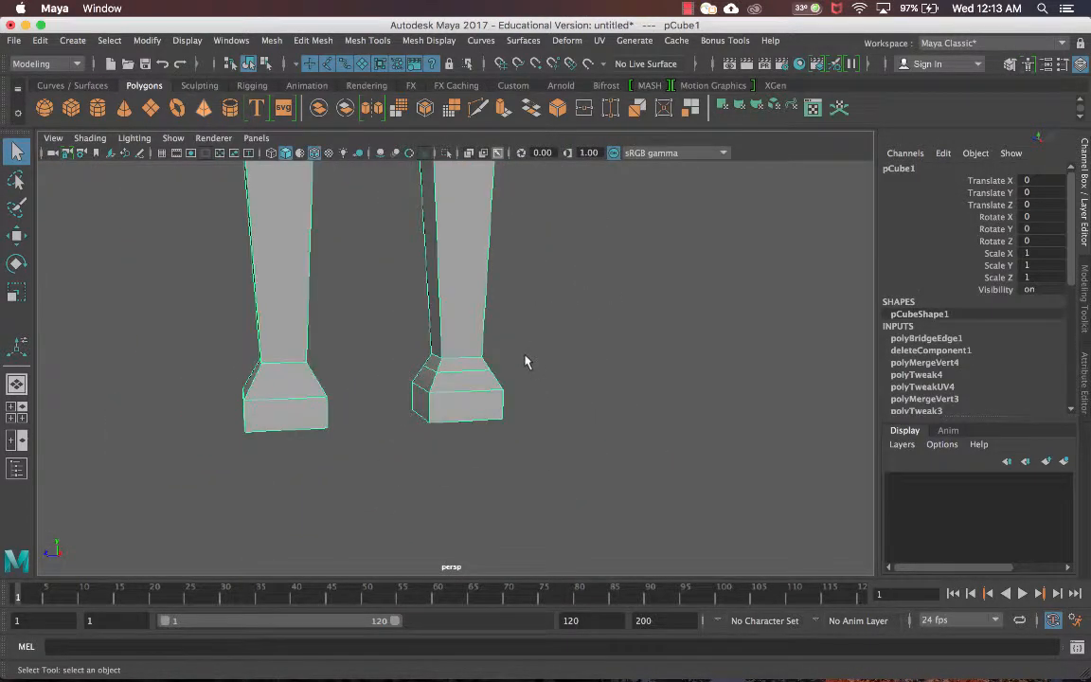
middle_click_drag(442, 309, 552, 379, "alt")
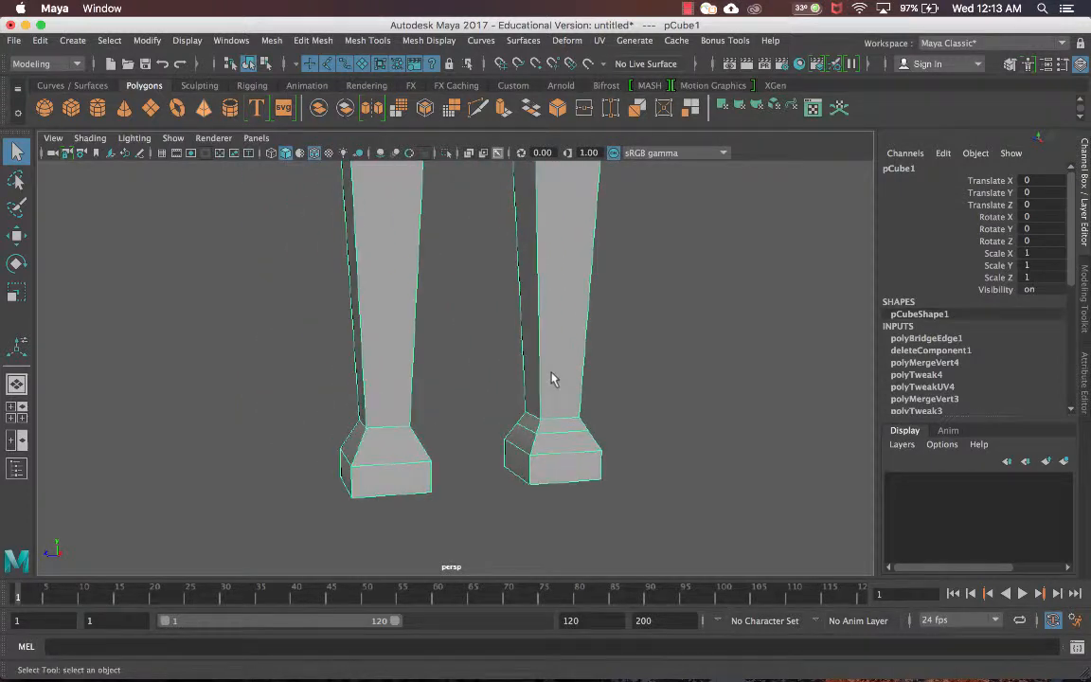
left_click_drag(487, 383, 541, 384, "alt")
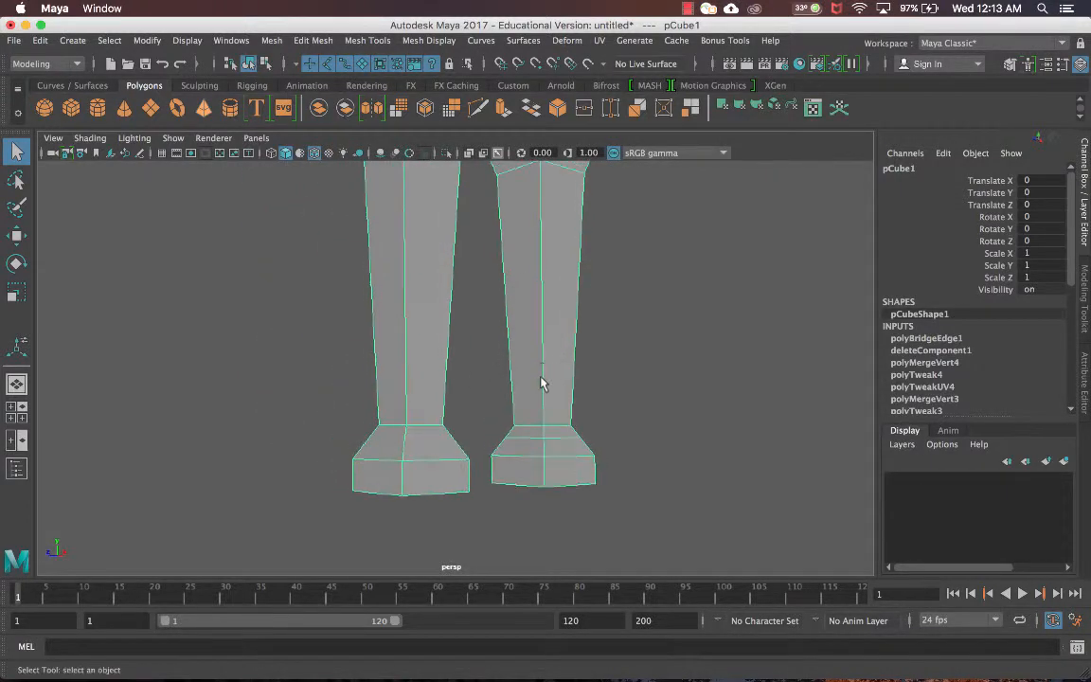
scroll(559, 386, "up", 4)
mouse_move(569, 296)
right_mouse_down("shift")
mouse_move(572, 382)
mouse_move(569, 295)
mouse_move(577, 302)
right_mouse_up("shift")
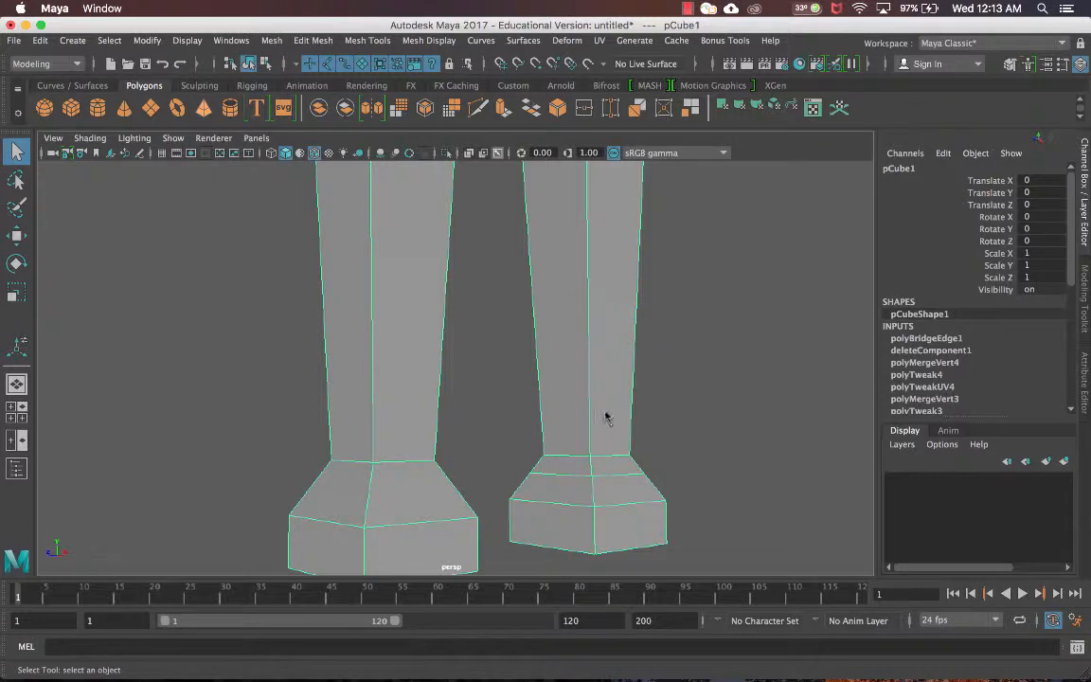
right_click_drag(606, 295, 610, 341, "shift")
right_click_drag(595, 249, 642, 237)
scroll(645, 310, "down", 5)
scroll(521, 225, "up", 4)
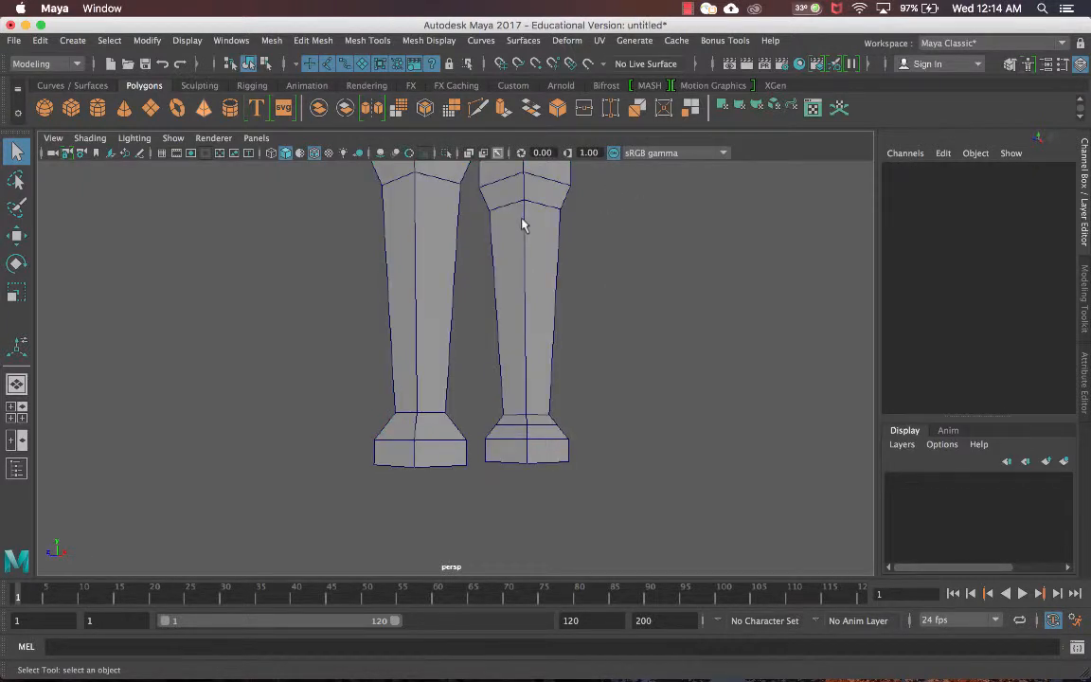
Step: Cut a new edge with the Multi-Cut tool across the bridged face, about midway between its upper and lower edges
left_click_drag(523, 376, 547, 381, "alt")
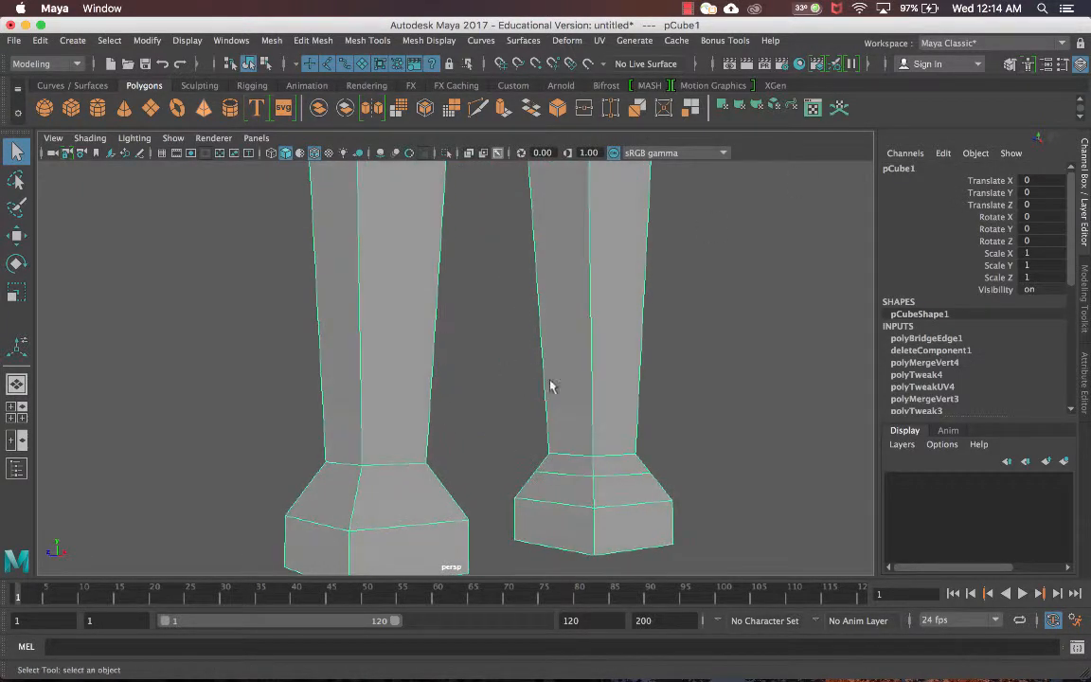
right_click_drag(597, 293, 510, 299, "shift")
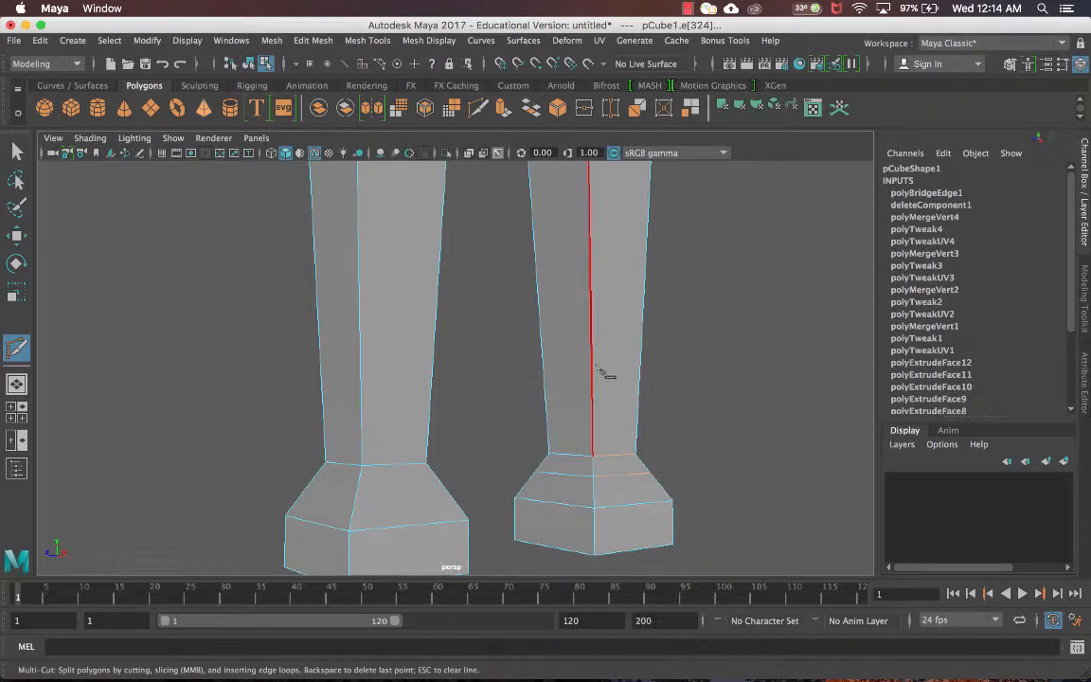
middle_click_drag(606, 401, 495, 280, "alt")
right_click_drag(494, 280, 524, 299, "alt")
middle_click_drag(524, 300, 479, 360, "alt")
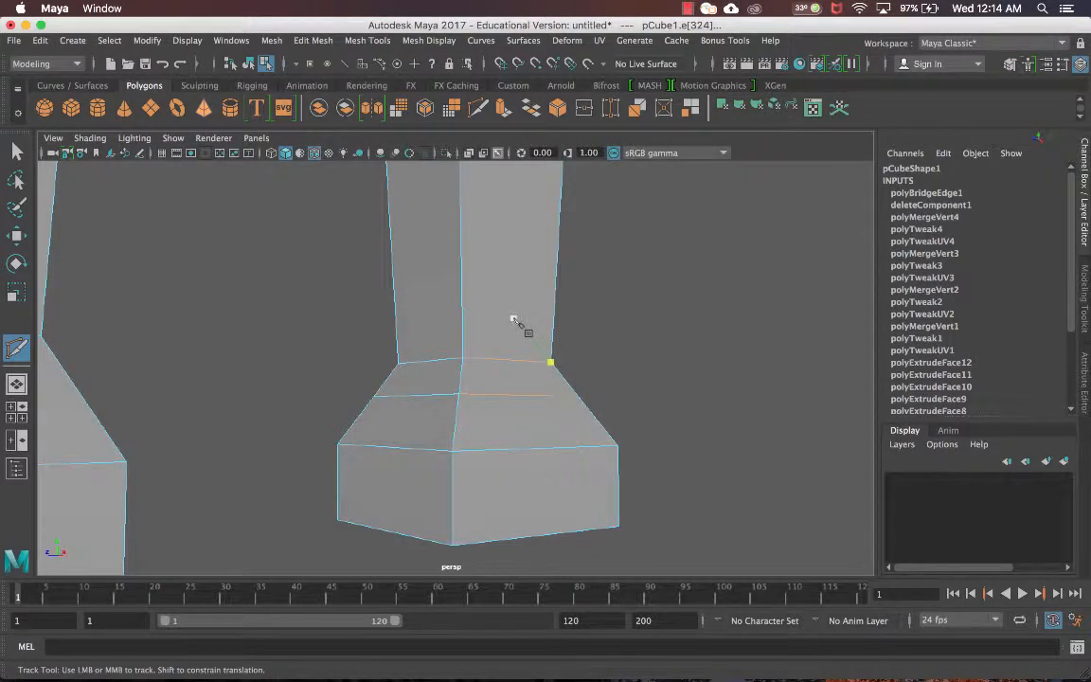
left_click(458, 394)
left_click(461, 377)
left_click(565, 377)
key("Return")
Step: Start a Multi-Cut at one end of the foot's new upper edge and carry it across the adjoining sloped face to the next corner edge
left_click_drag(621, 397, 536, 419, "alt")
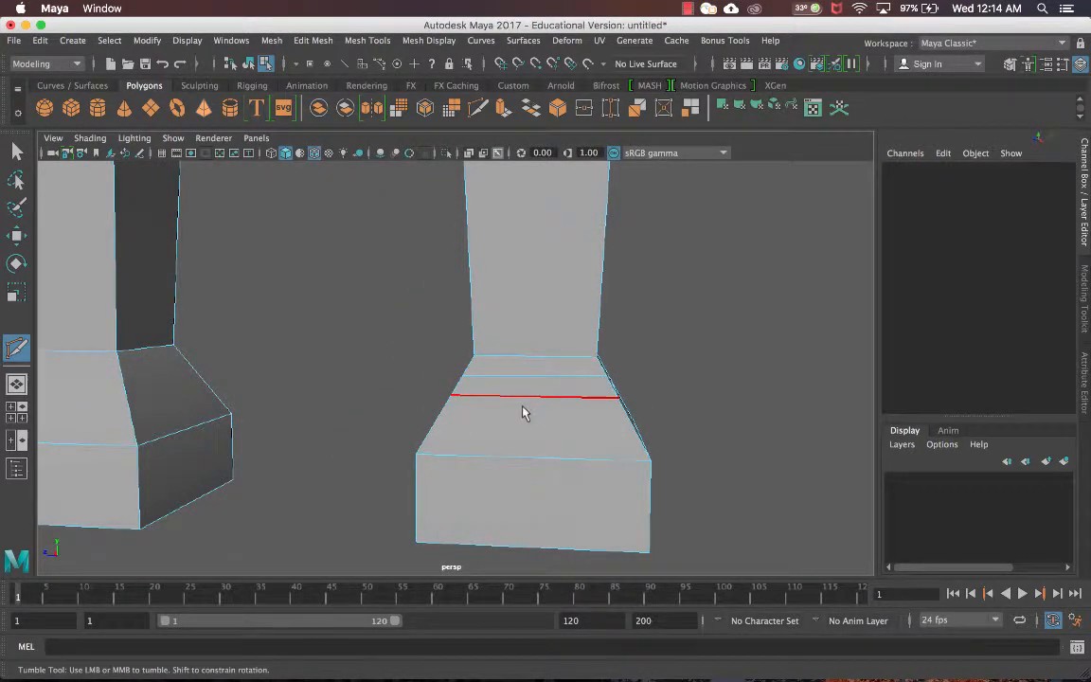
left_click_drag(351, 392, 457, 404, "alt")
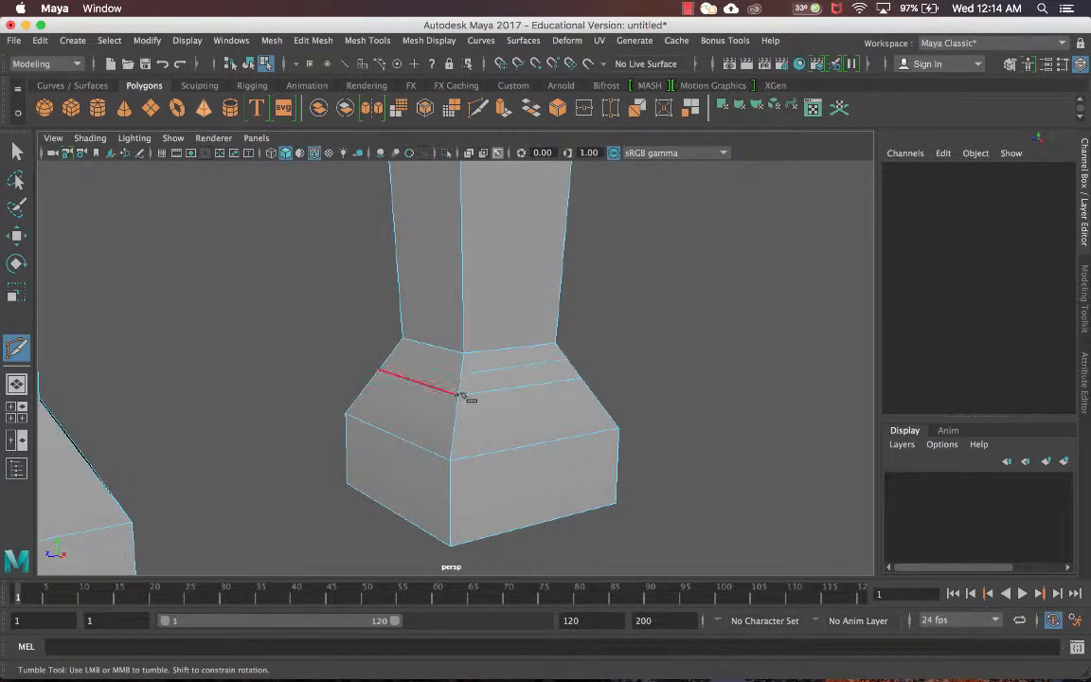
scroll(460, 404, "up", 3)
left_click_drag(464, 407, 474, 384, "alt")
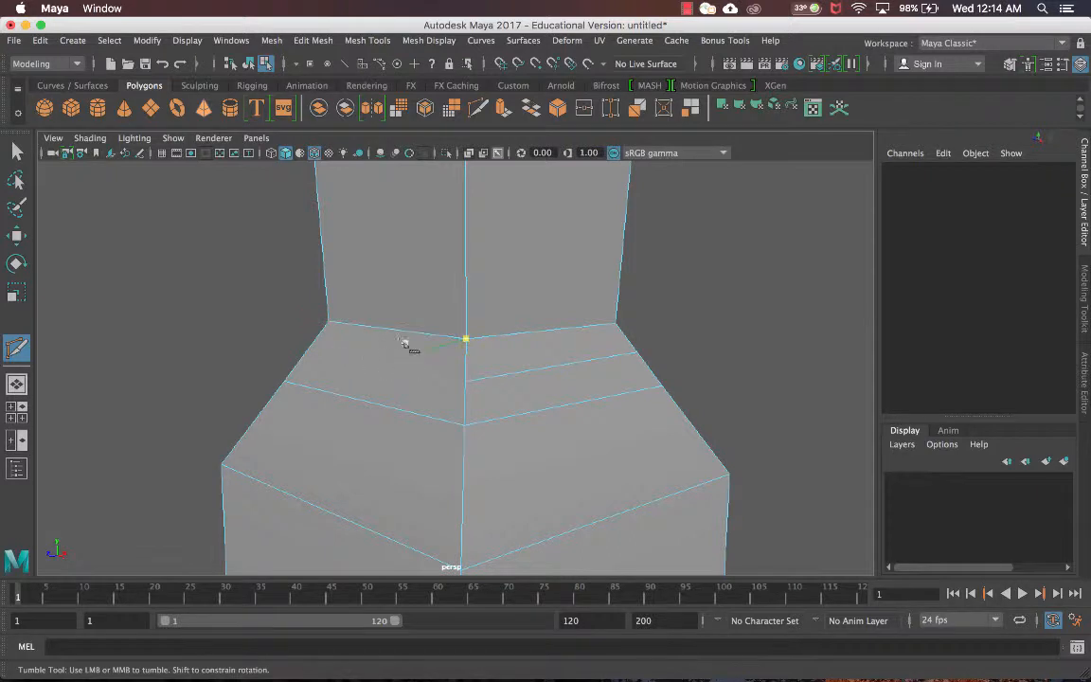
left_click_drag(409, 346, 426, 354, "alt")
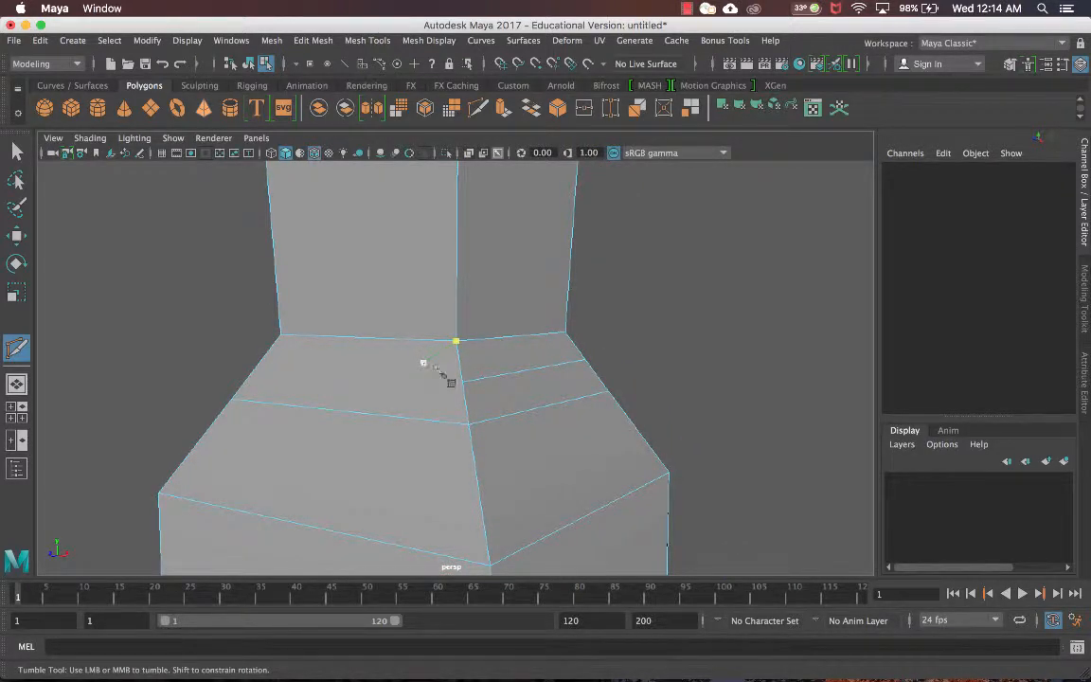
left_click(427, 365)
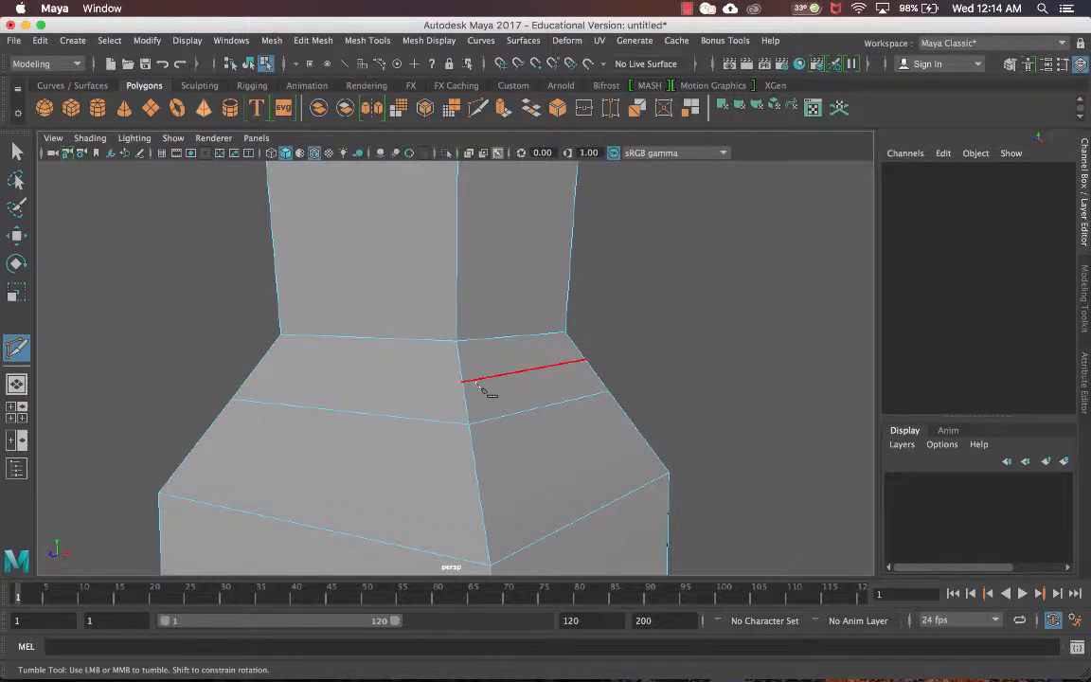
left_click(475, 383, "ctrl+shift")
left_click(462, 383)
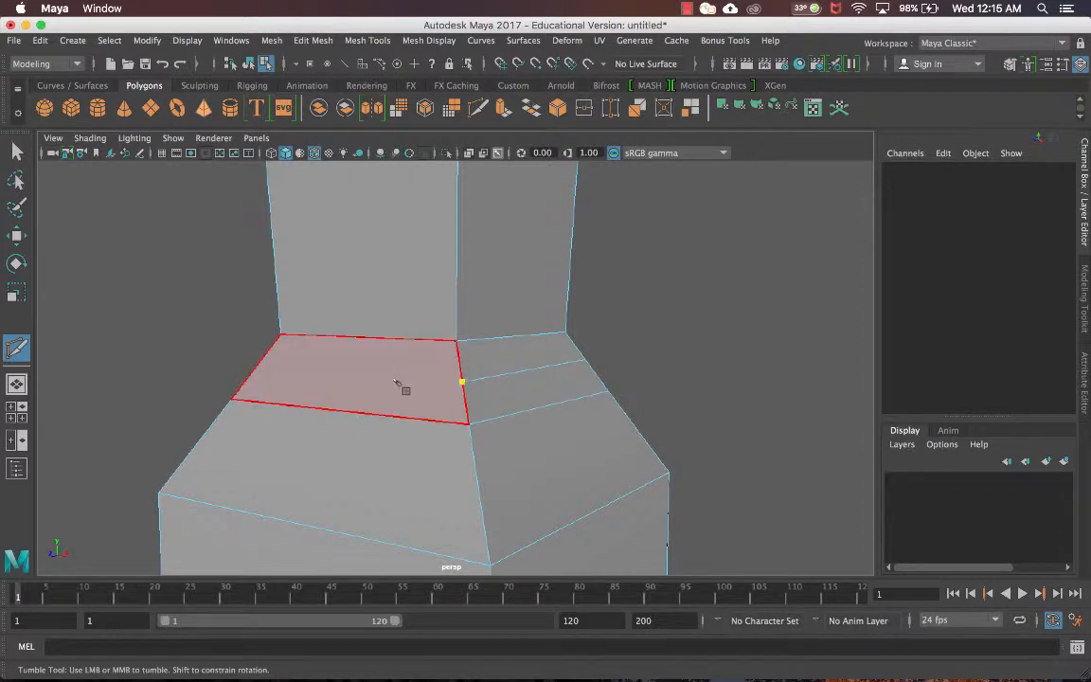
middle_click_drag(292, 372, 324, 411, "alt")
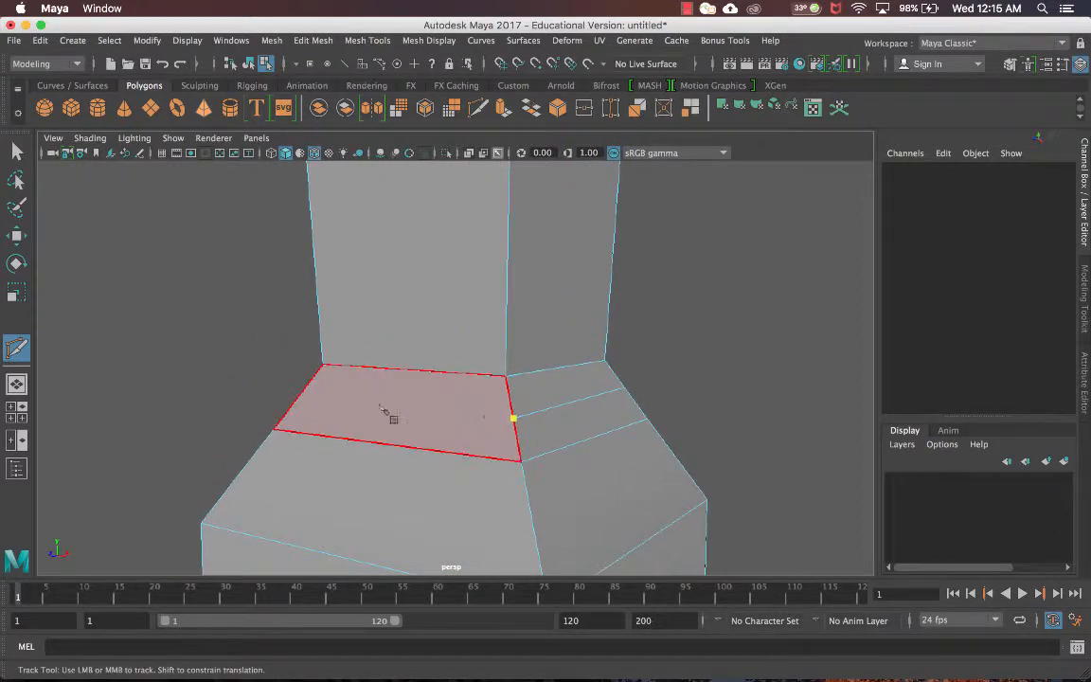
left_click_drag(389, 417, 459, 414, "alt")
middle_click_drag(365, 432, 531, 423, "alt")
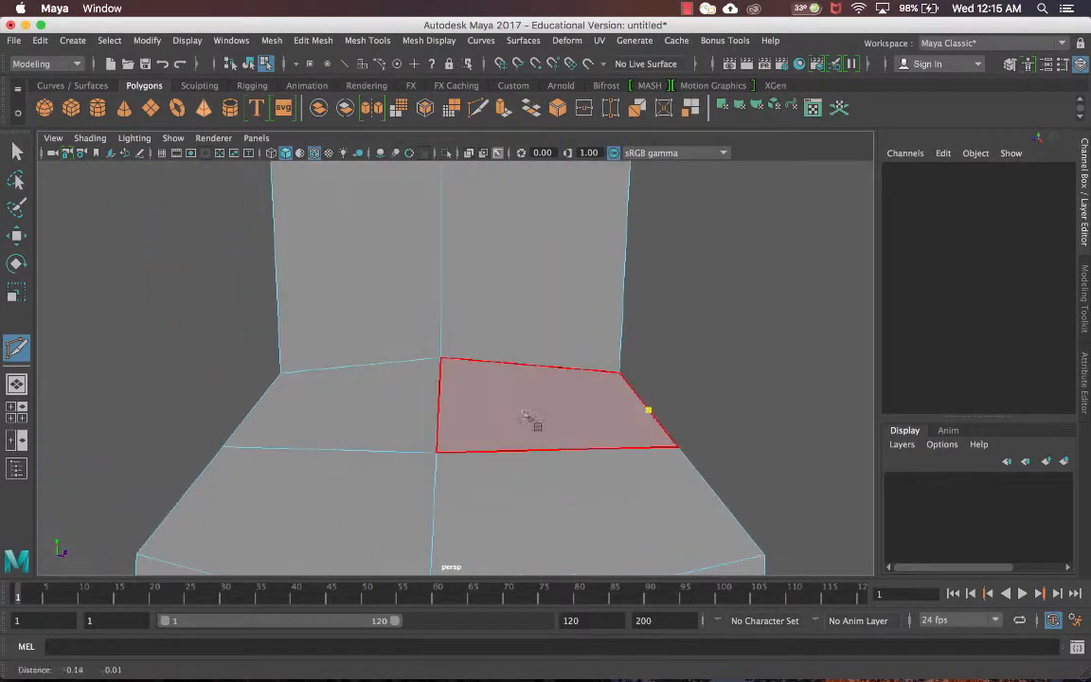
left_click(440, 402)
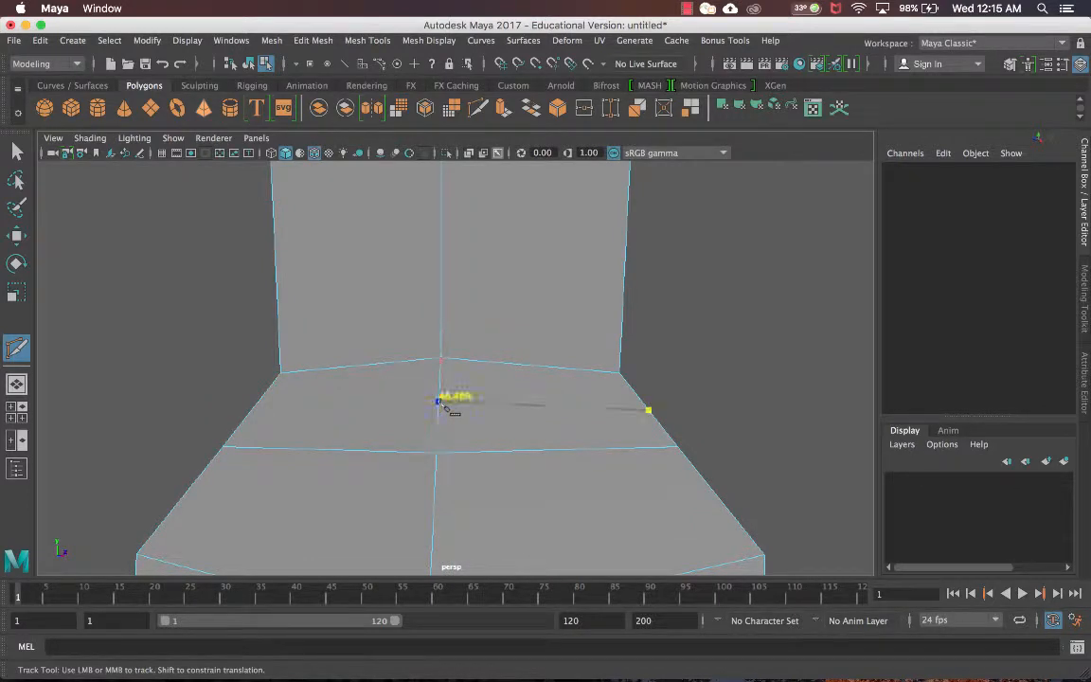
Step: Continue the cut across the remaining two sloped faces, close it at the other end of the existing edge, and commit it
mouse_move(358, 428)
left_mouse_down("alt")
mouse_move(349, 420)
mouse_move(356, 426)
left_mouse_up("alt")
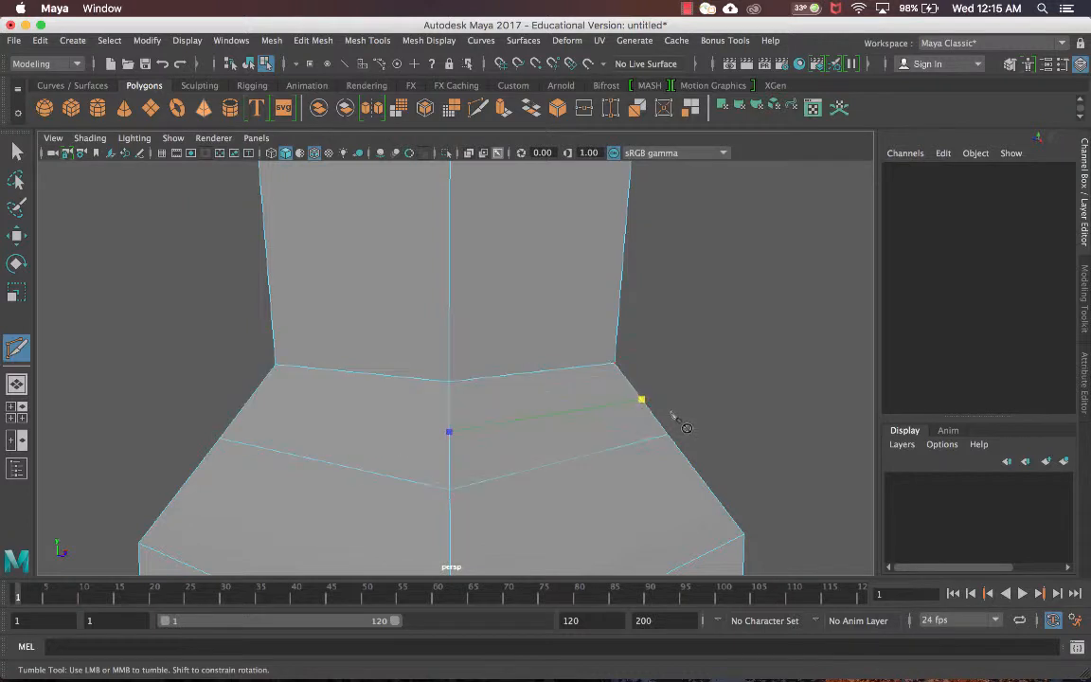
left_click_drag(409, 434, 379, 419, "alt")
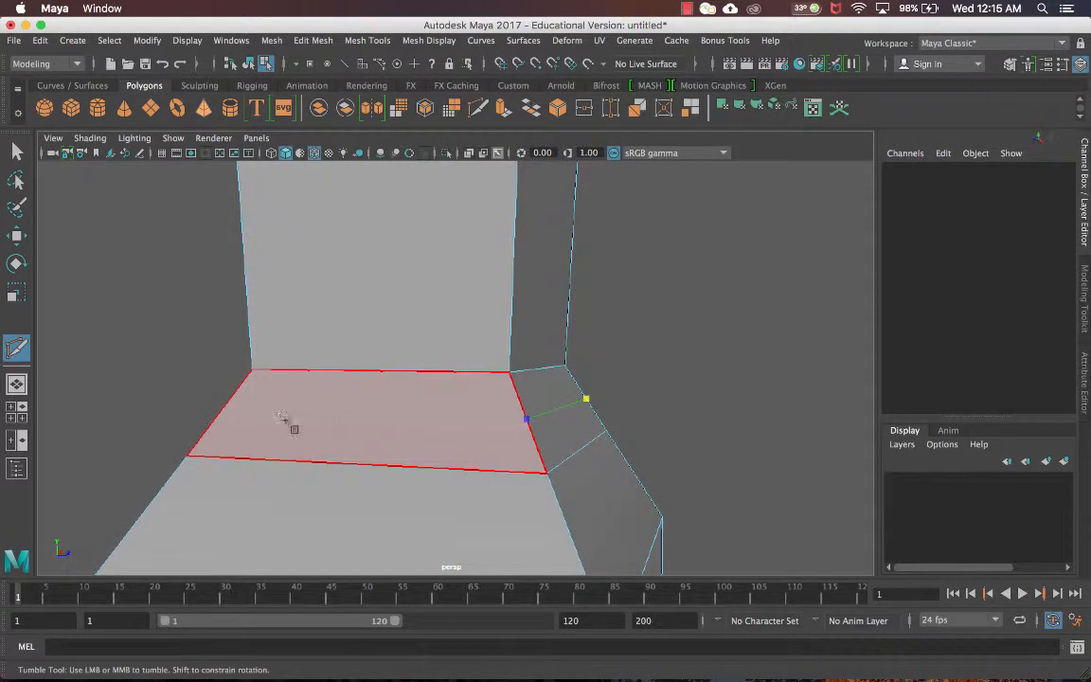
left_click(228, 411)
left_click_drag(231, 418, 410, 417, "alt")
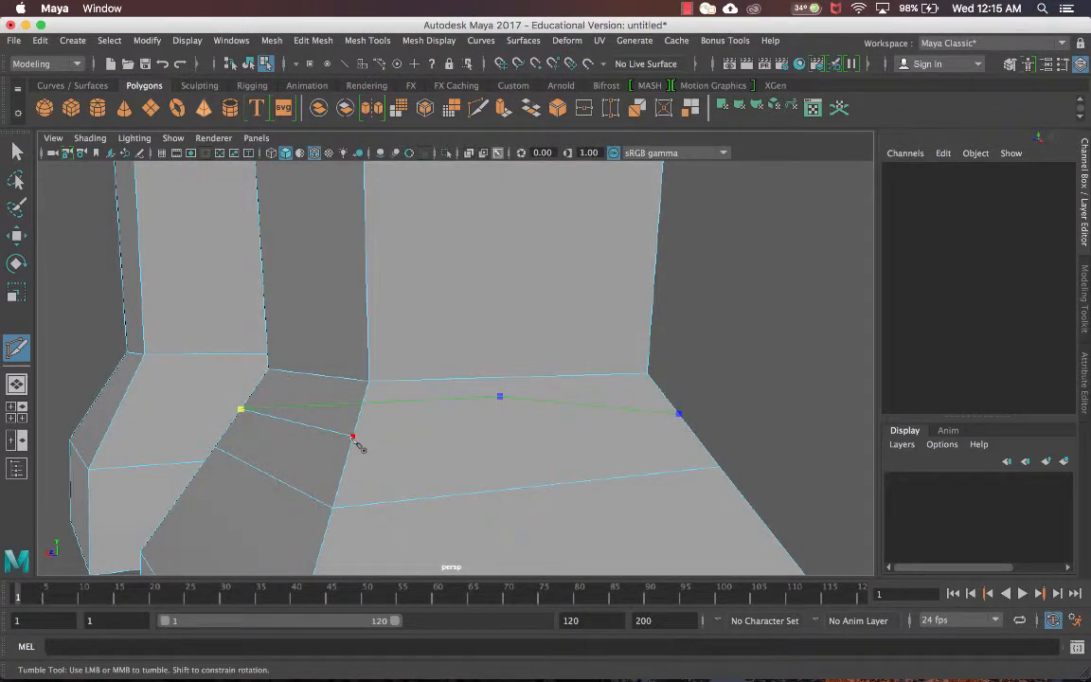
left_click(354, 438)
left_click_drag(397, 456, 487, 495, "alt")
middle_click_drag(487, 494, 480, 388, "alt")
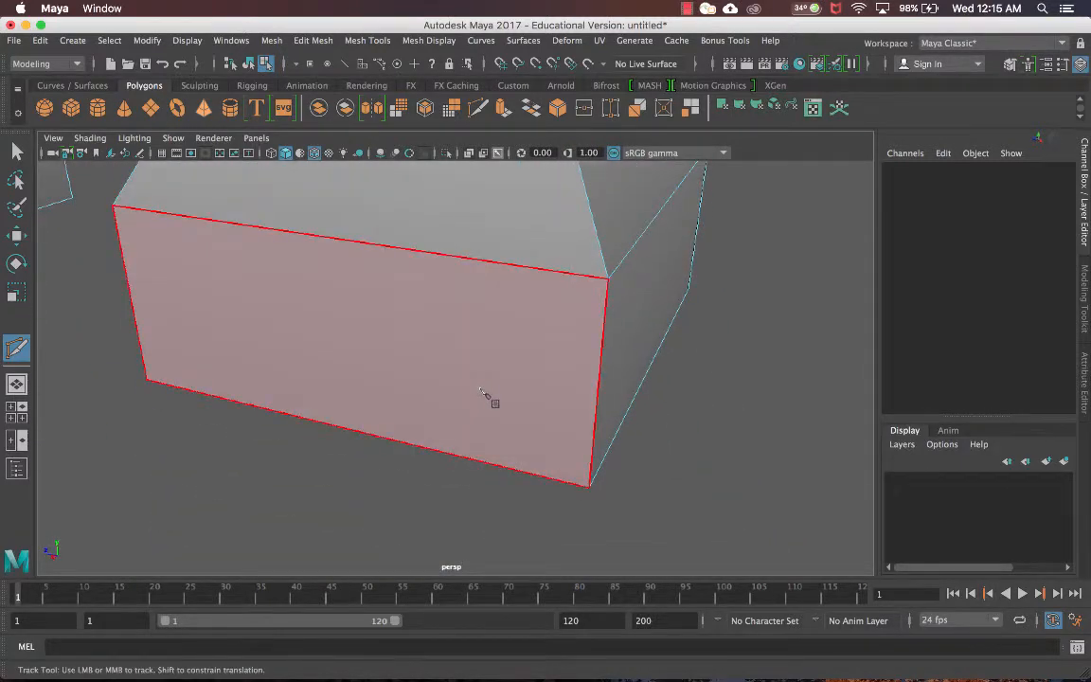
scroll(483, 398, "down", 5)
right_click_drag(499, 487, 566, 459, "alt")
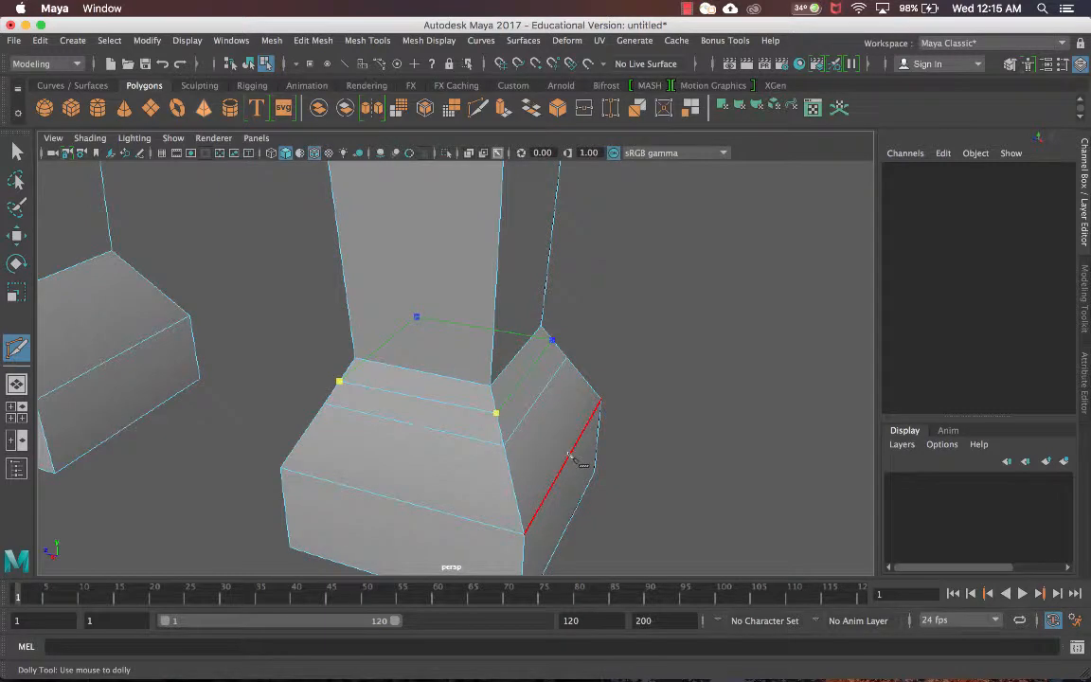
key("Return")
Step: Exit the Multi-Cut tool and return to object mode with the creature mesh selected and both feet in view
left_click_drag(677, 379, 382, 368, "alt")
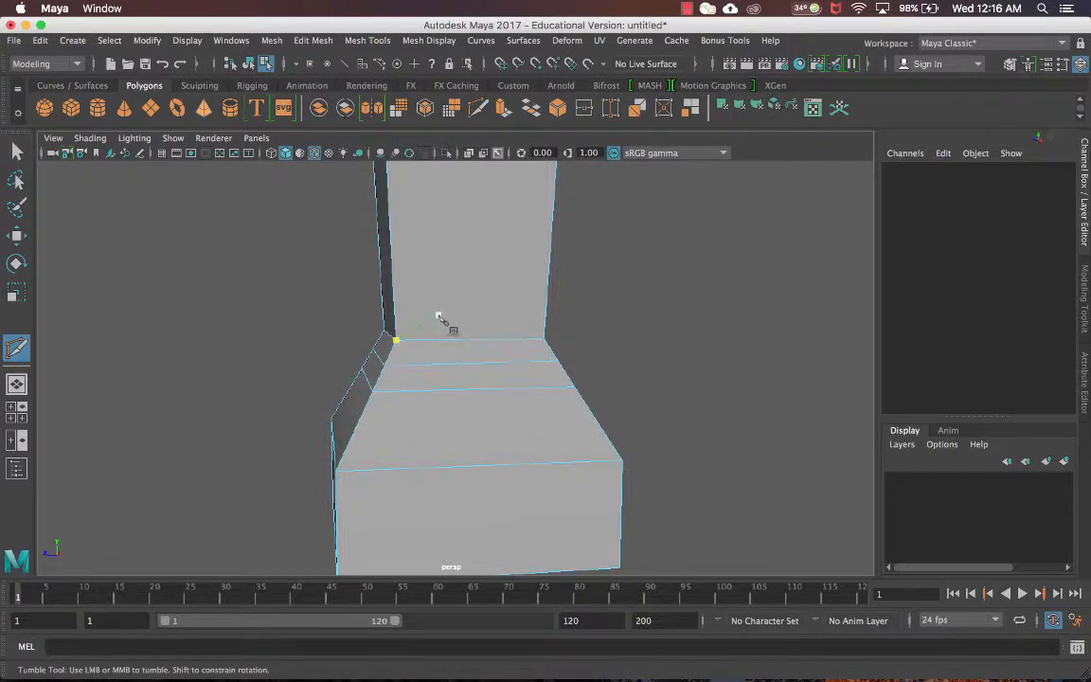
scroll(443, 337, "down", 2)
scroll(446, 341, "down", 2)
middle_click_drag(363, 354, 424, 358, "alt")
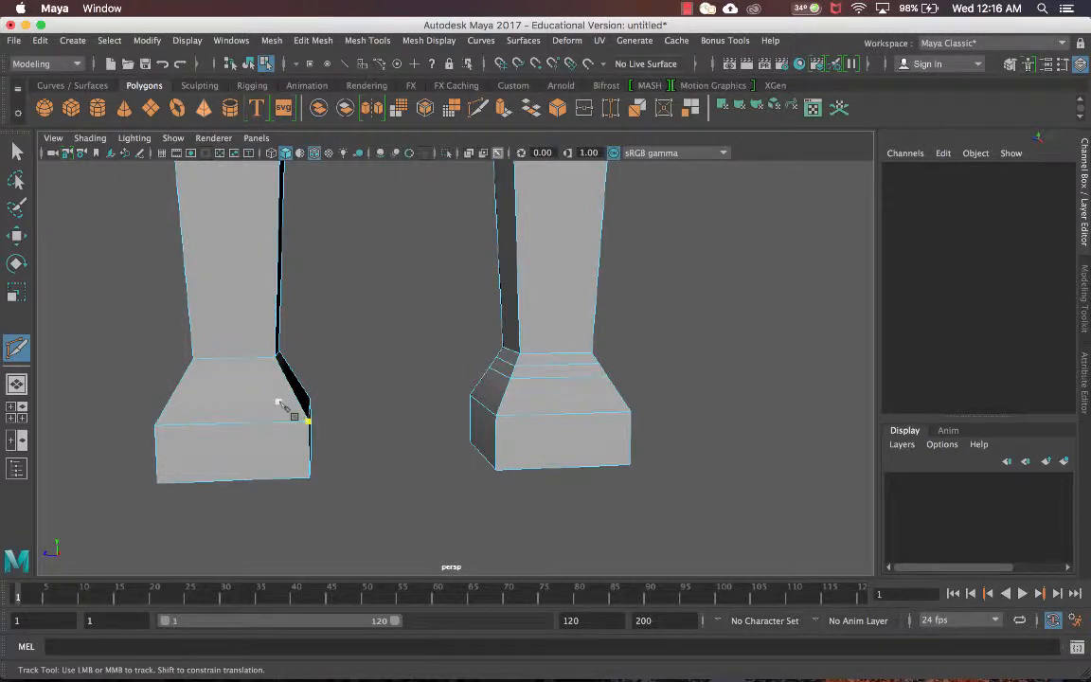
key("q")
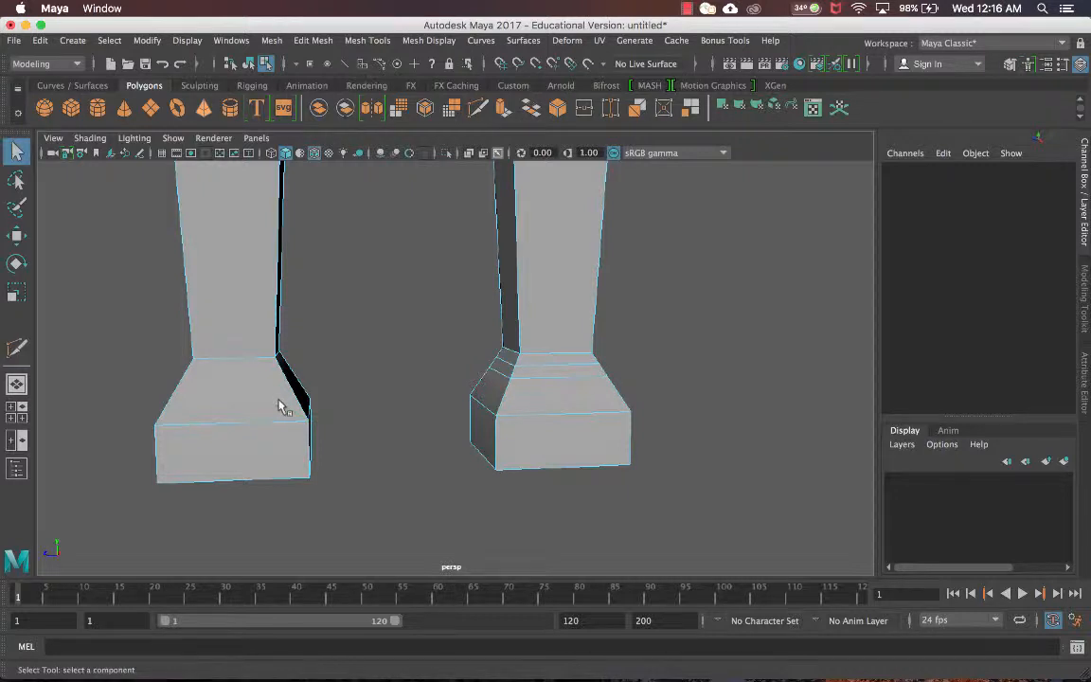
right_click_drag(275, 352, 349, 230)
left_click_drag(275, 353, 389, 363, "alt")
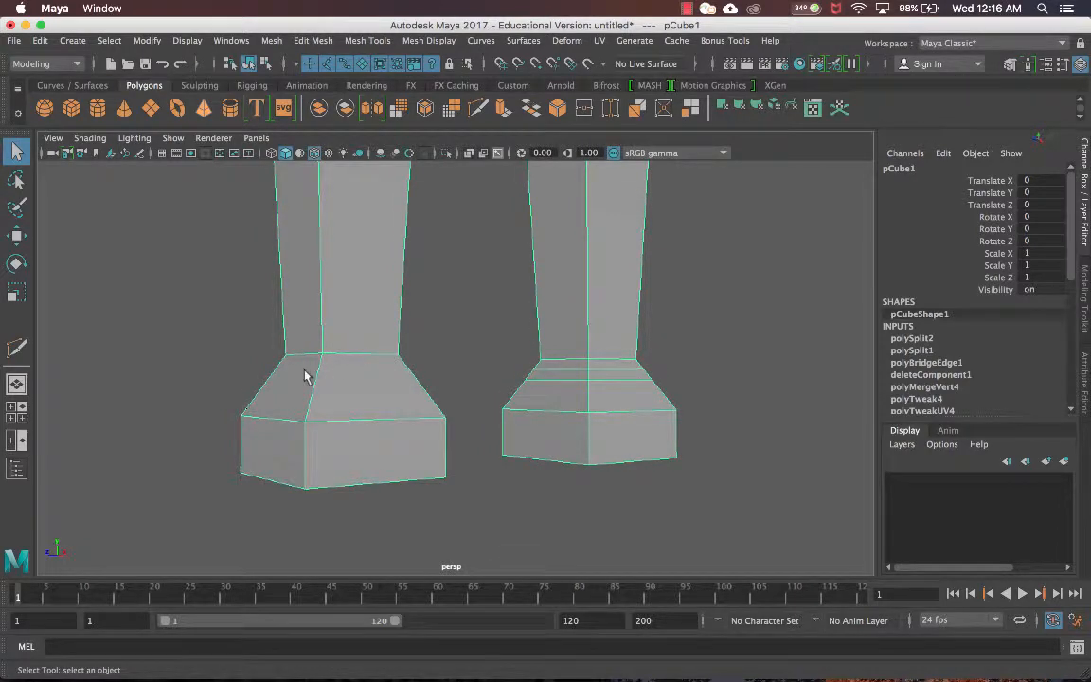
Step: Insert two edge loops around the other foot's sloped section, just below the leg, using the Insert Edge Loop tool
mouse_move(336, 360)
right_mouse_down("shift")
mouse_move(284, 322)
mouse_move(277, 248)
mouse_move(236, 282)
mouse_move(216, 267)
mouse_move(237, 320)
right_mouse_up("shift")
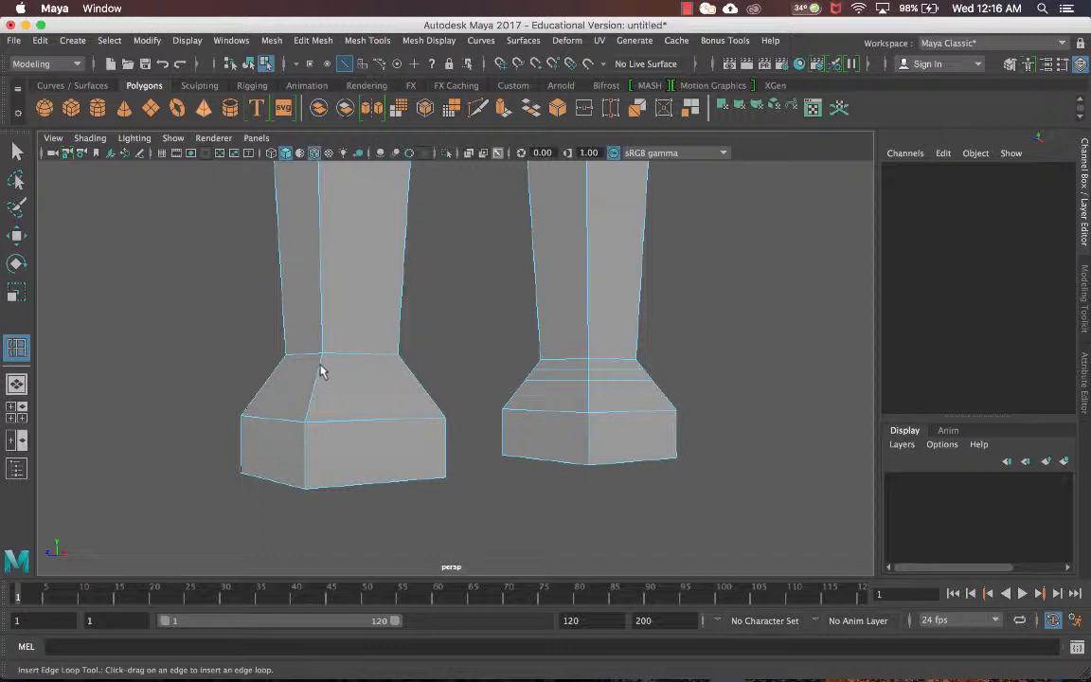
left_click(320, 370)
left_click_drag(320, 366, 324, 370)
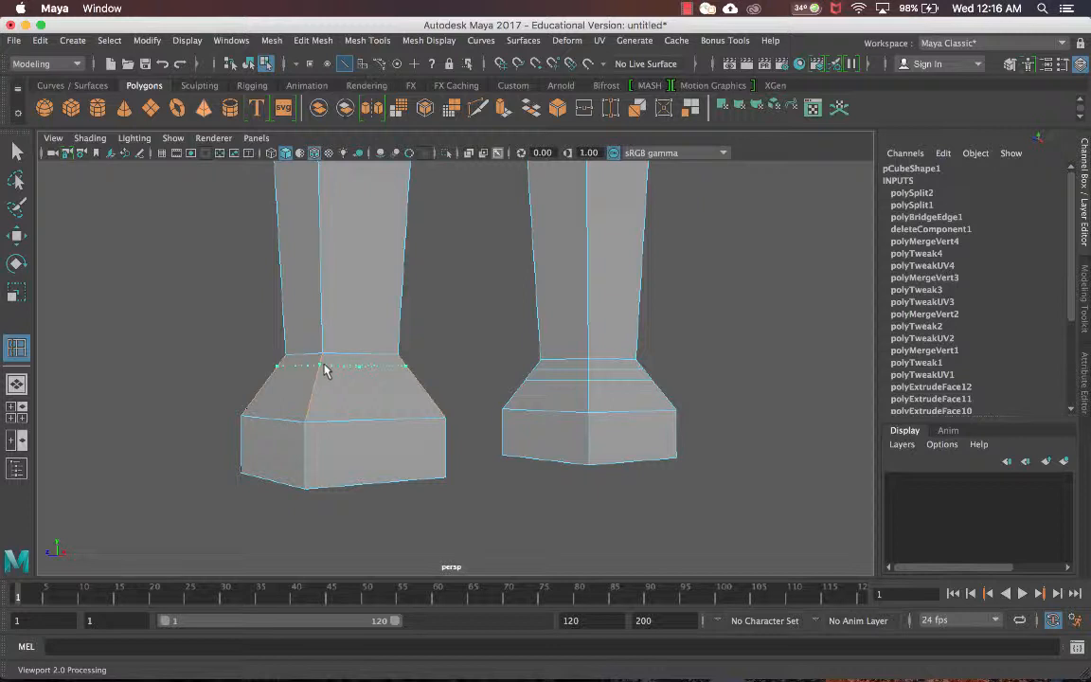
mouse_move(324, 370)
left_mouse_down()
mouse_move(304, 406)
mouse_move(320, 372)
mouse_move(316, 414)
mouse_move(322, 356)
mouse_move(324, 372)
left_mouse_up()
left_click_drag(427, 372, 354, 397, "alt")
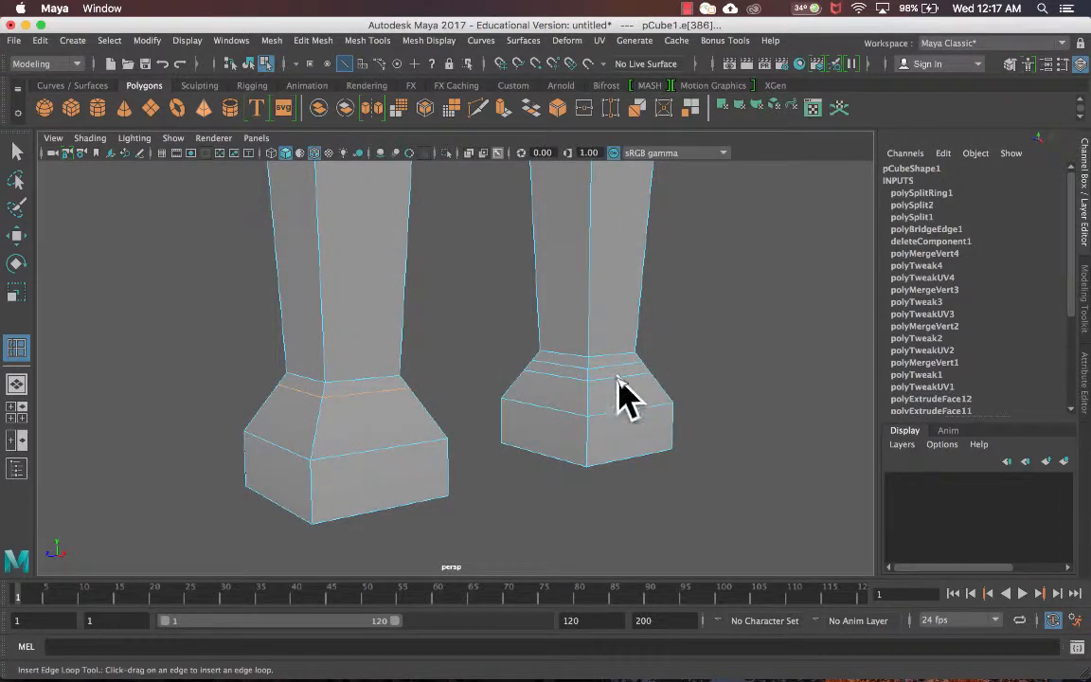
left_click(323, 419)
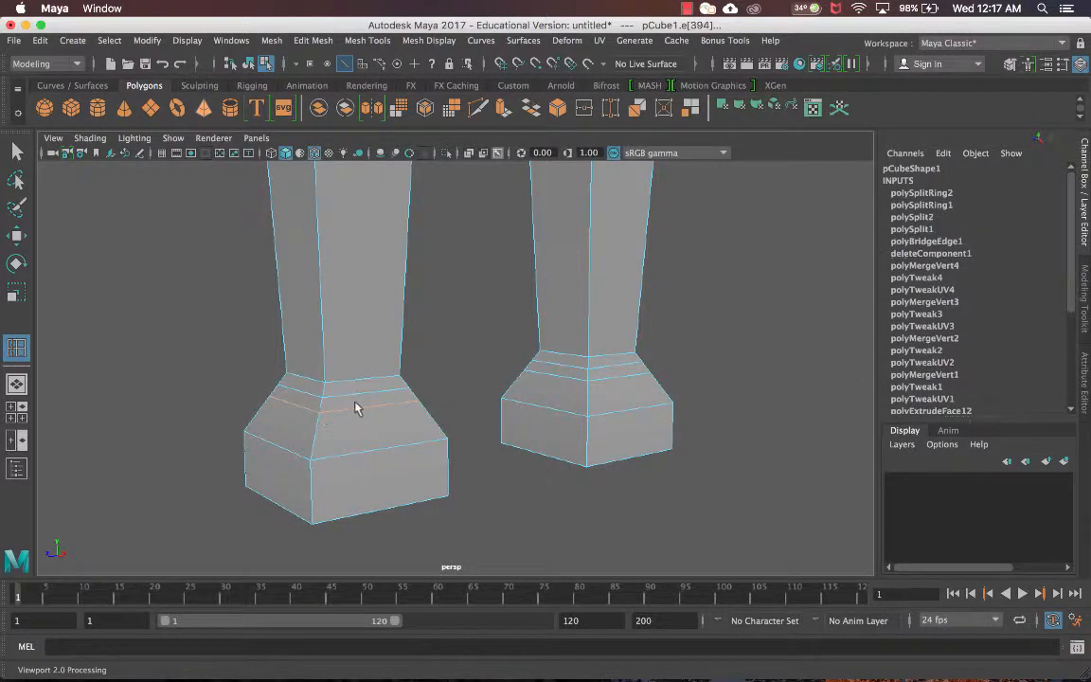
left_click_drag(302, 424, 400, 419, "alt")
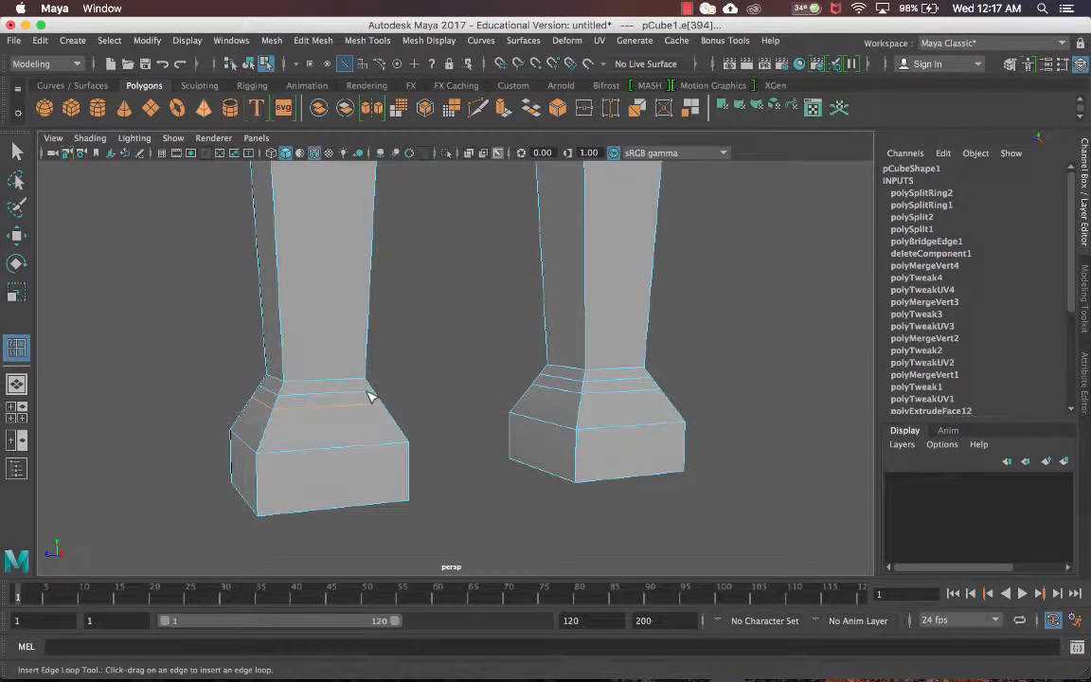
Step: Exit the Insert Edge Loop tool, return to object mode, and deselect the creature mesh
key("q")
right_click_drag(349, 247, 423, 229)
left_click(421, 296)
Step: Examine the legs and both feet from several angles to compare their edge loops
scroll(425, 300, "down", 7)
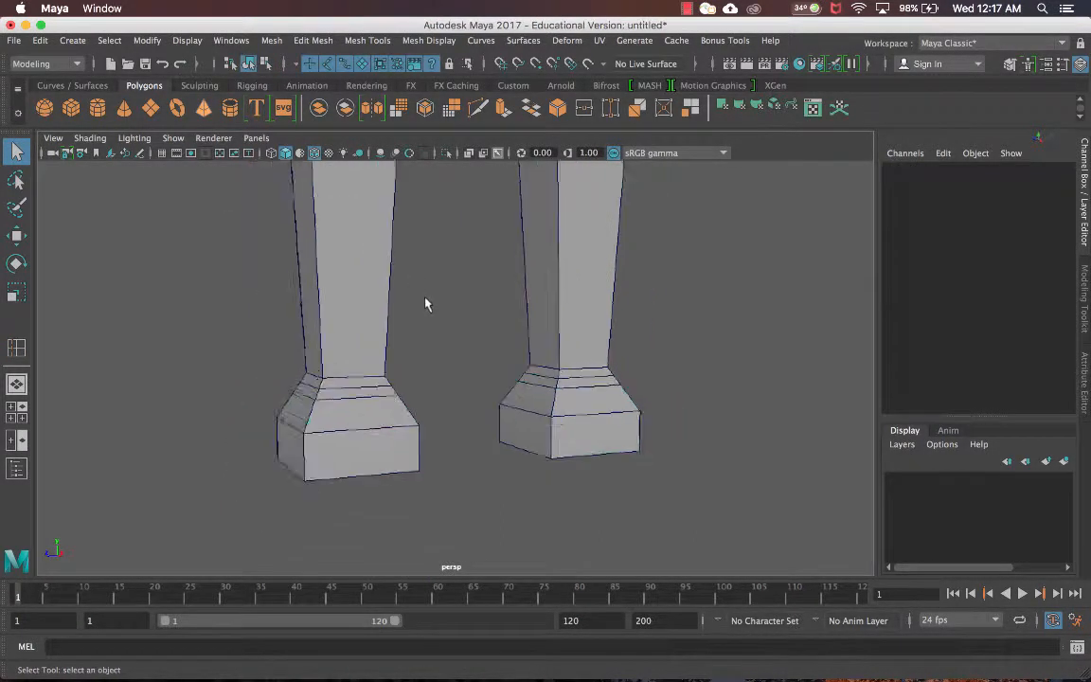
middle_click_drag(425, 309, 409, 406, "alt")
left_click_drag(409, 412, 443, 414, "alt")
scroll(444, 414, "down", 5)
middle_click_drag(443, 373, 468, 445, "alt")
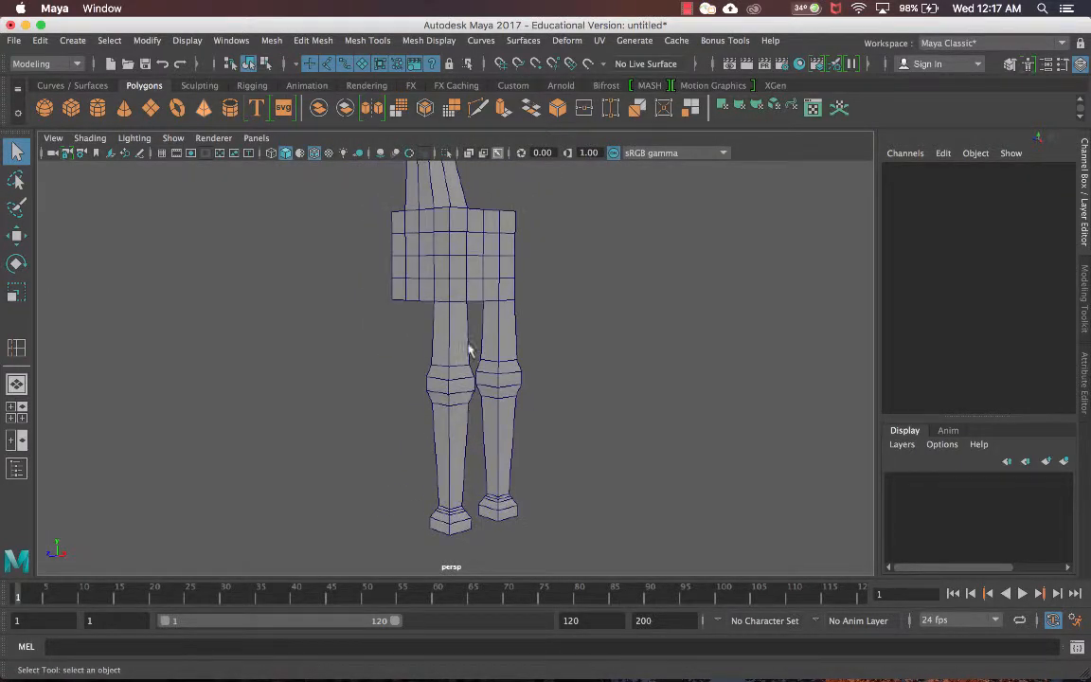
scroll(468, 346, "down", 5)
middle_click_drag(468, 369, 482, 297, "alt")
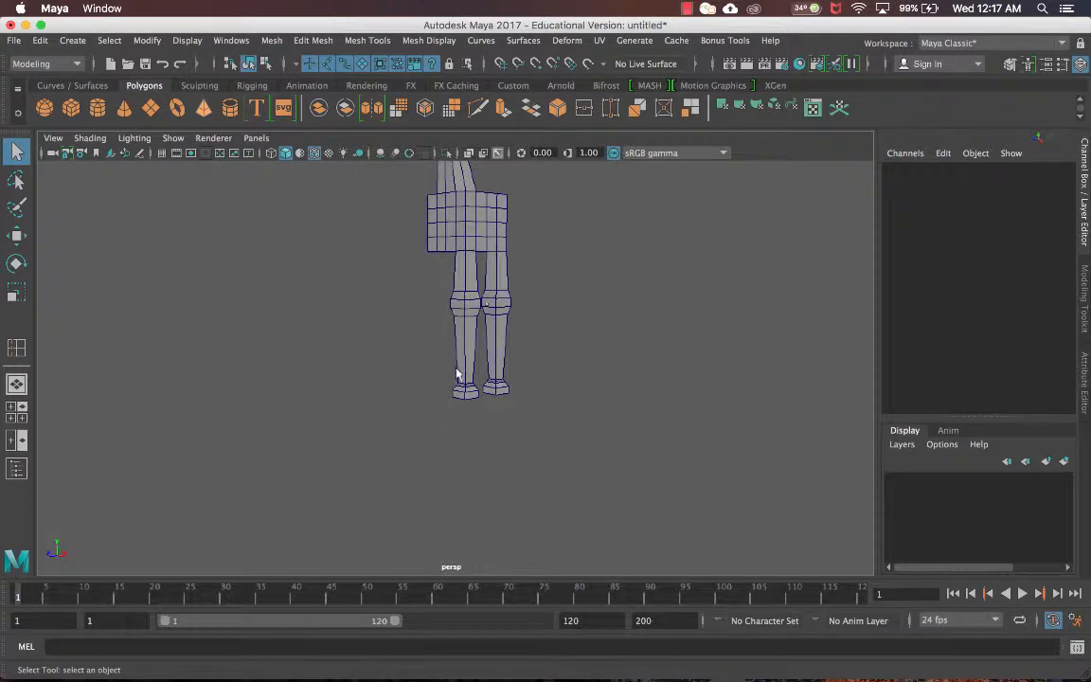
scroll(465, 382, "up", 10)
scroll(524, 389, "up", 5)
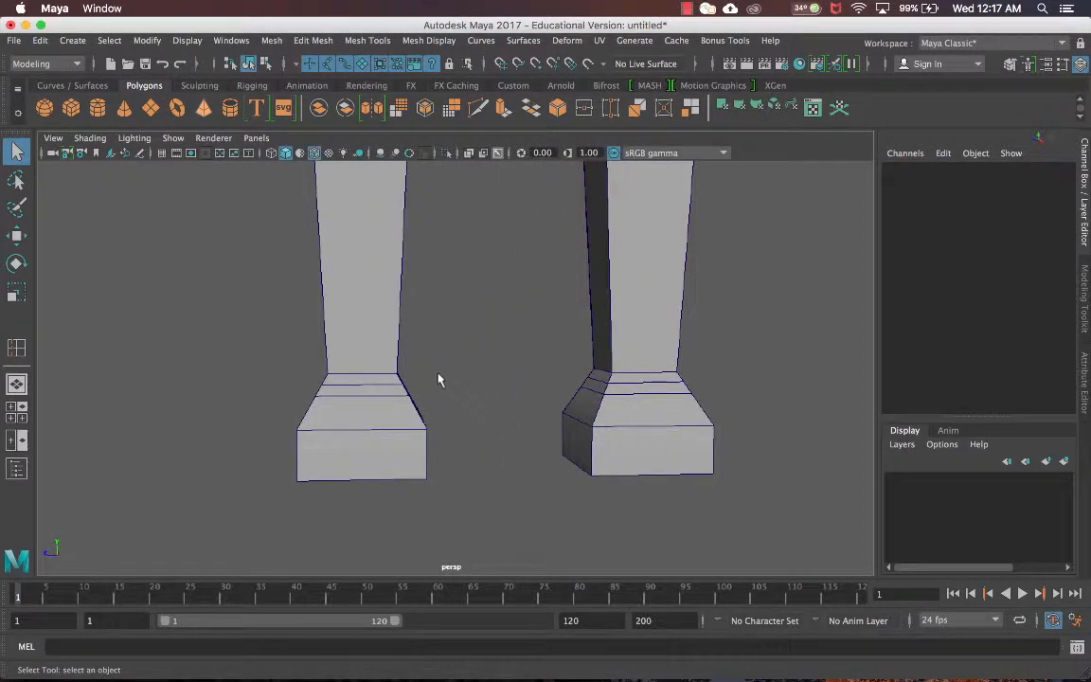
left_click_drag(439, 378, 473, 377, "alt")
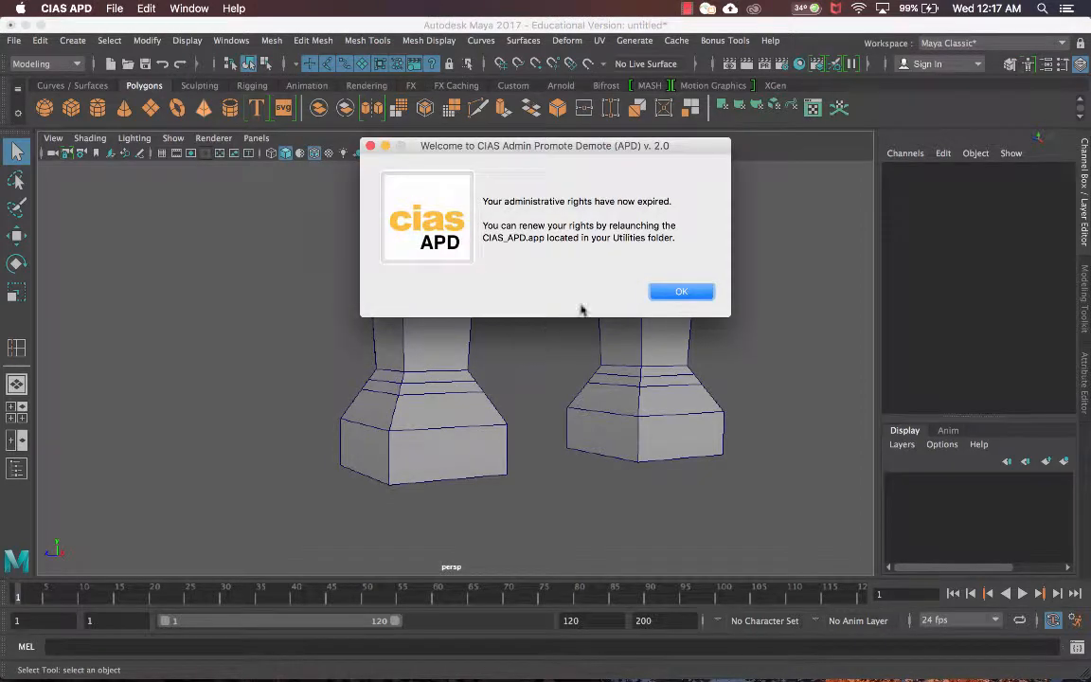
Step: Dismiss the expired administrative rights notice and select the creature mesh, framing the whole model
left_click(681, 292)
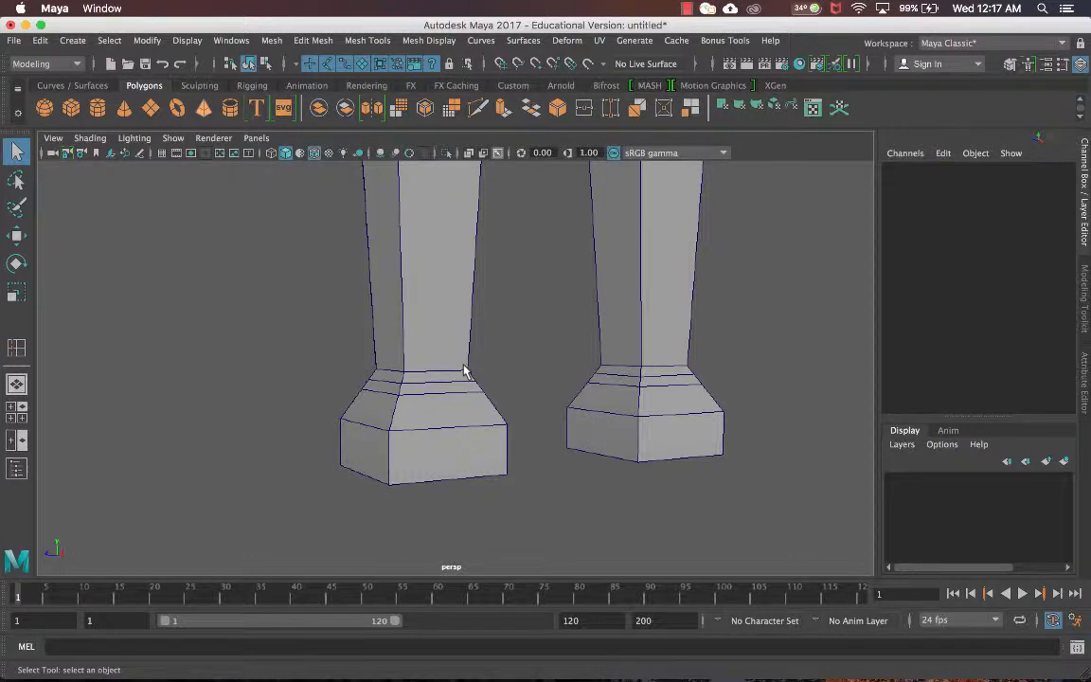
left_click(459, 266)
key("f")
left_click_drag(475, 294, 504, 291, "alt")
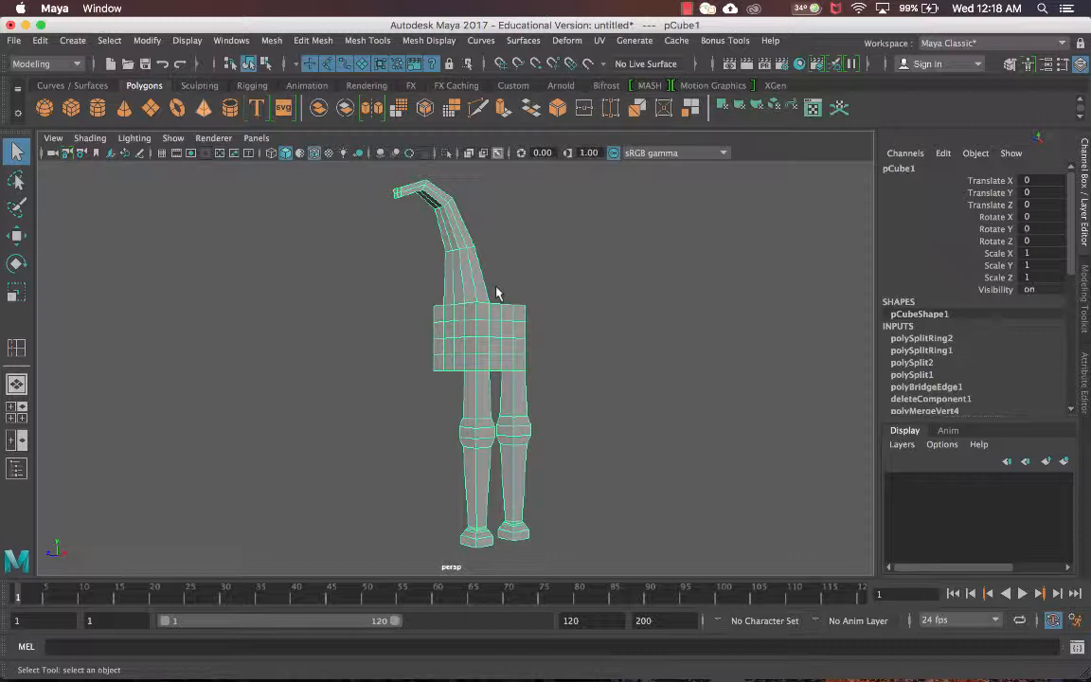
mouse_move(478, 294)
right_mouse_down("shift")
mouse_move(410, 294)
mouse_move(398, 313)
mouse_move(407, 295)
mouse_move(481, 295)
right_mouse_up("shift")
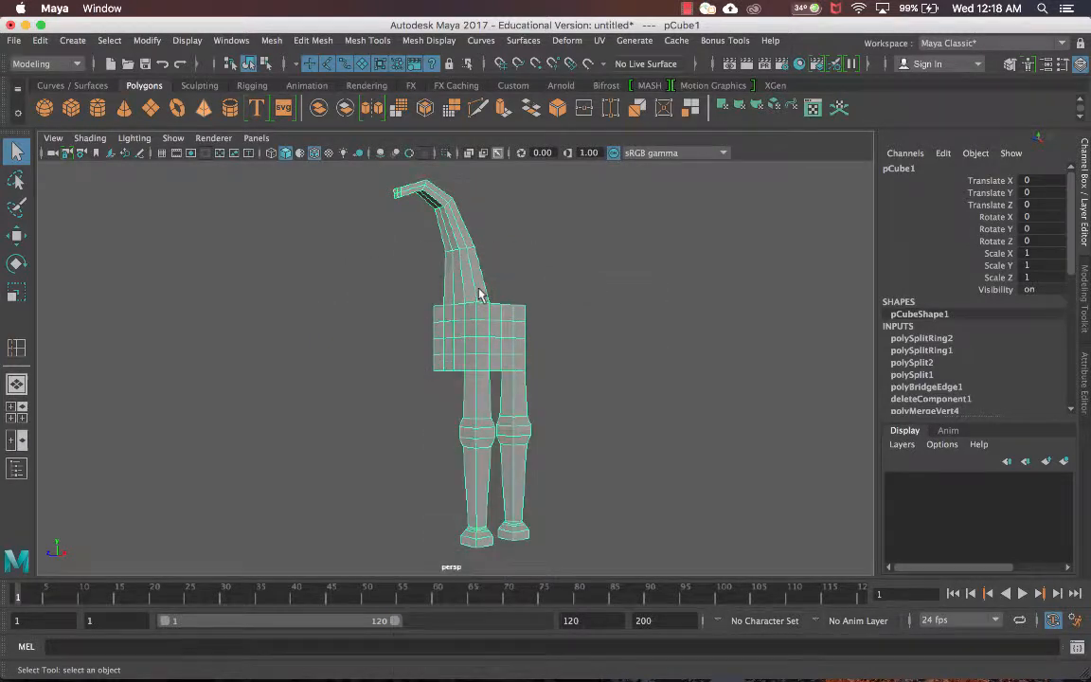